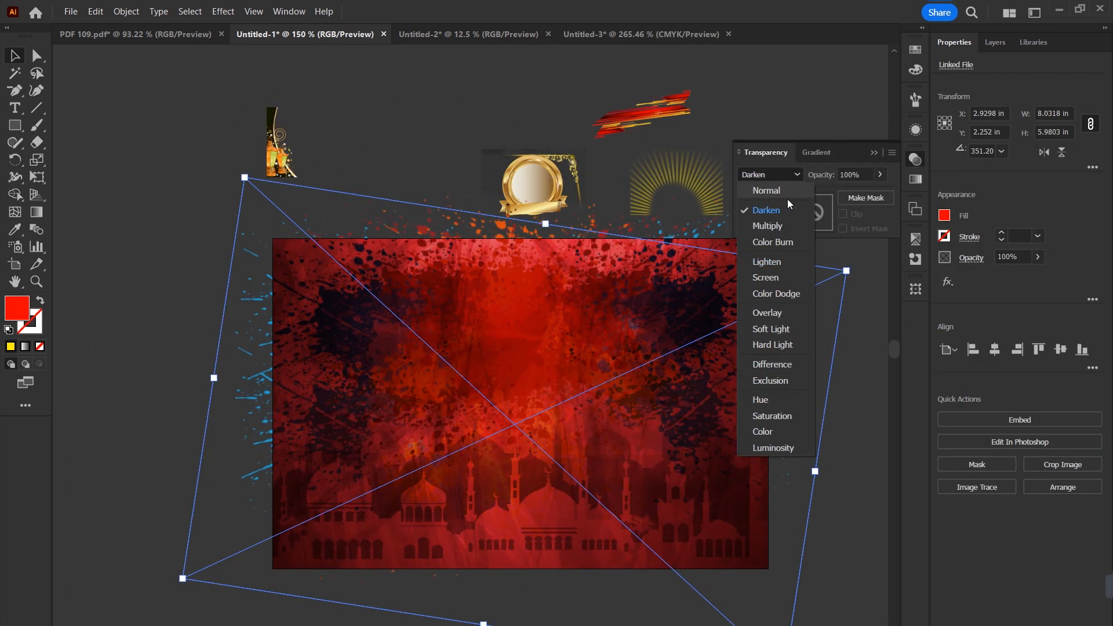
Step: Blend the mosque silhouette image into the red background using the Multiply blend mode
{"action": "left_click", "coordinate": [767, 313]}
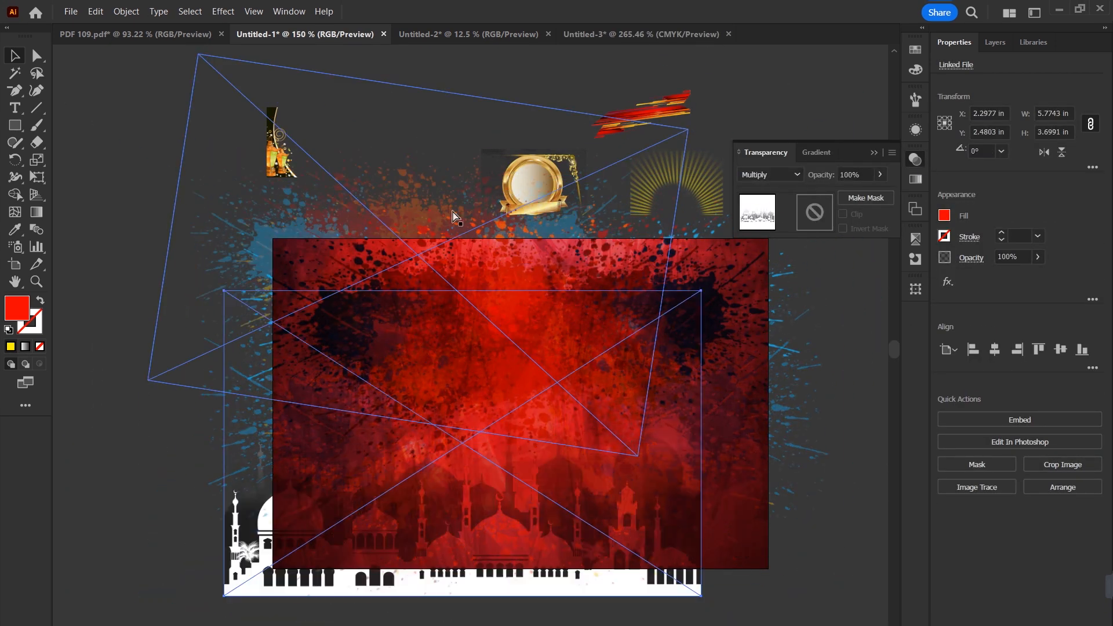
{"action": "left_click", "coordinate": [770, 174]}
{"action": "left_click", "coordinate": [766, 226]}
Step: Move the red brush-stroke image aside, embed it, and unlock all locked objects
{"action": "left_click_drag", "start_coordinate": [643, 115], "coordinate": [746, 112]}
{"action": "left_click", "coordinate": [1020, 420]}
{"action": "key", "text": "ctrl+alt+2"}
Step: Move the golden badge from above the artboard onto the centre of the red background
{"action": "left_click", "coordinate": [774, 107]}
{"action": "left_click_drag", "start_coordinate": [525, 325], "coordinate": [508, 381]}
{"action": "left_click", "coordinate": [609, 125]}
{"action": "left_click_drag", "start_coordinate": [534, 185], "coordinate": [520, 400]}
Step: Set the placed artwork's blend mode to Hard Light and lower its opacity slightly
{"action": "left_click", "coordinate": [770, 175]}
{"action": "left_click", "coordinate": [790, 301]}
{"action": "left_click", "coordinate": [767, 342]}
{"action": "left_click", "coordinate": [1038, 257]}
{"action": "left_click_drag", "start_coordinate": [1040, 276], "coordinate": [1019, 276]}
Step: Move the yellow sunburst onto the artboard and centre it around the badge
{"action": "left_click_drag", "start_coordinate": [676, 185], "coordinate": [519, 405]}
{"action": "left_click_drag", "start_coordinate": [516, 499], "coordinate": [533, 478]}
Step: Draw a square masking shape over the sunburst and make an opacity mask, adjusting its Clip and Invert Mask options
{"action": "left_click", "coordinate": [915, 50]}
{"action": "left_click_drag", "start_coordinate": [415, 311], "coordinate": [646, 539]}
{"action": "left_click", "coordinate": [811, 521], "text": "shift"}
{"action": "left_click", "coordinate": [915, 159]}
{"action": "left_click", "coordinate": [865, 199]}
{"action": "left_click", "coordinate": [843, 215]}
{"action": "left_click", "coordinate": [843, 229]}
Step: Move the golden corner ornament and the lantern artwork onto the artboard near its edges
{"action": "left_click_drag", "start_coordinate": [572, 157], "coordinate": [693, 265]}
{"action": "left_click_drag", "start_coordinate": [281, 162], "coordinate": [352, 551]}
{"action": "left_click_drag", "start_coordinate": [447, 498], "coordinate": [764, 243]}
Step: Left-align the decoration on the artboard and add a horizontally mirrored copy aligned to the opposite side
{"action": "left_click", "coordinate": [973, 350]}
{"action": "key", "text": "ctrl+c"}
{"action": "key", "text": "ctrl+f"}
{"action": "left_click", "coordinate": [1043, 152]}
{"action": "left_click", "coordinate": [1017, 351]}
Step: Select the hidden artwork using outline view and set its blend mode to Hard Light
{"action": "key", "text": "ctrl+y"}
{"action": "left_click", "coordinate": [603, 328]}
{"action": "key", "text": "ctrl+y"}
{"action": "left_click", "coordinate": [771, 174]}
{"action": "left_click", "coordinate": [766, 342]}
Step: Reposition the blended artwork with a duplicate in front, and move the red brush stroke to the middle of the artboard
{"action": "left_click_drag", "start_coordinate": [601, 326], "coordinate": [467, 412]}
{"action": "key", "text": "ctrl+c"}
{"action": "key", "text": "ctrl+f"}
{"action": "mouse_move", "coordinate": [745, 109]}
{"action": "left_mouse_down"}
{"action": "mouse_move", "coordinate": [553, 396]}
{"action": "mouse_move", "coordinate": [577, 355]}
{"action": "left_mouse_up"}
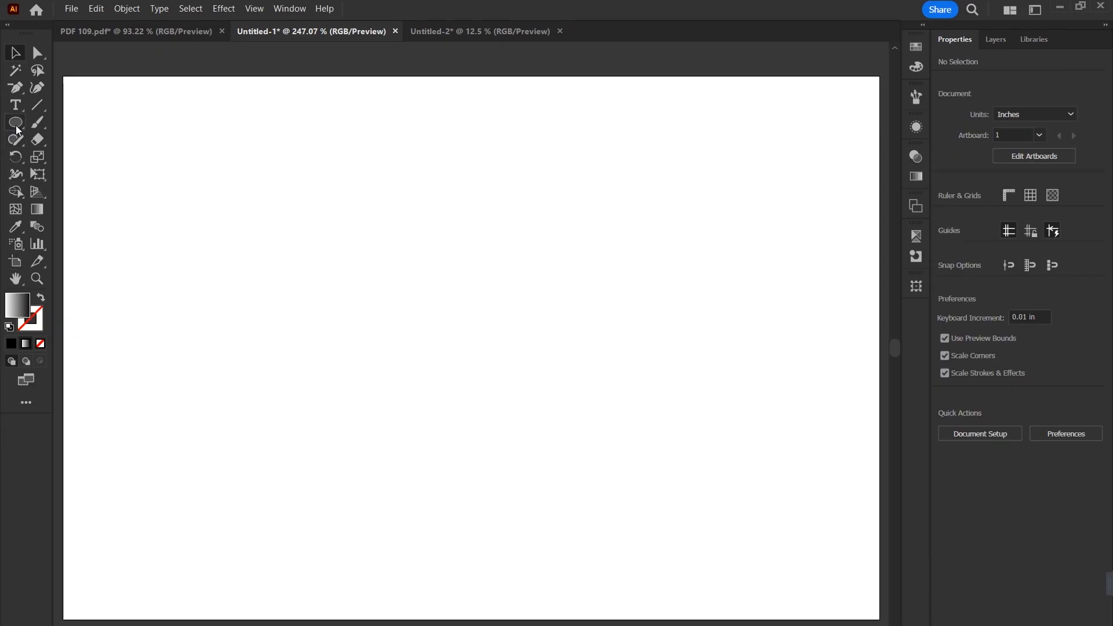
Step: Draw a square about 0.88 in wide with a white-to-black gradient fill and round its corners
{"action": "left_click_drag", "start_coordinate": [16, 128], "coordinate": [69, 119]}
{"action": "mouse_move", "coordinate": [305, 184]}
{"action": "left_mouse_down"}
{"action": "mouse_move", "coordinate": [423, 302]}
{"action": "mouse_move", "coordinate": [321, 189]}
{"action": "left_mouse_up"}
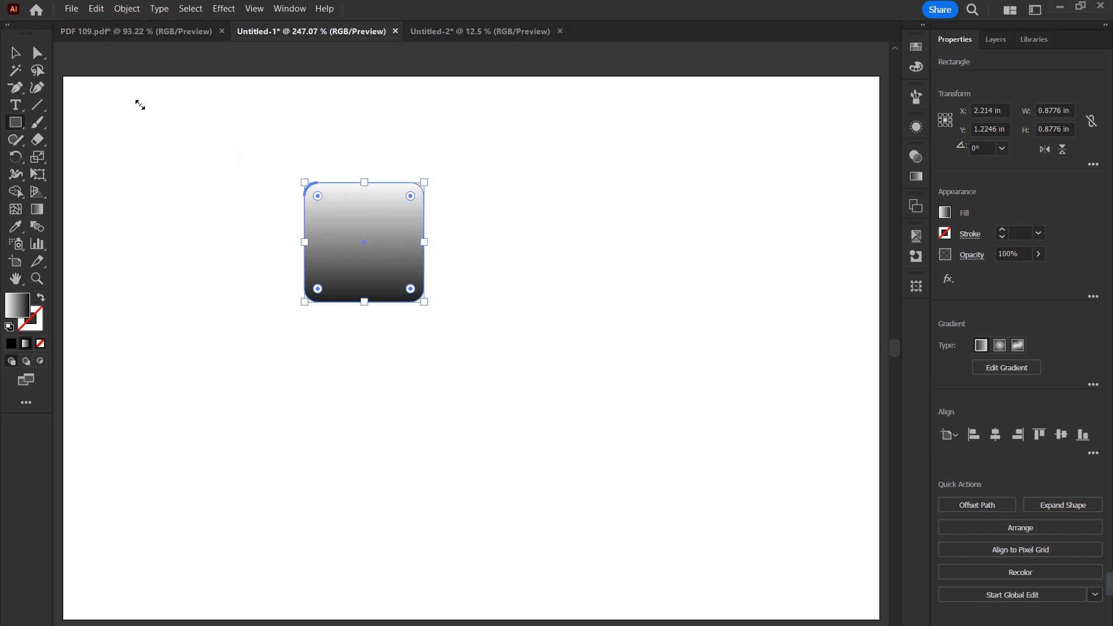
Step: Offset the rounded square's path by 0.125 in and fill the larger shape behind it with pure blue
{"action": "left_click", "coordinate": [970, 508]}
{"action": "type", "text": "0.125"}
{"action": "key", "text": "Return"}
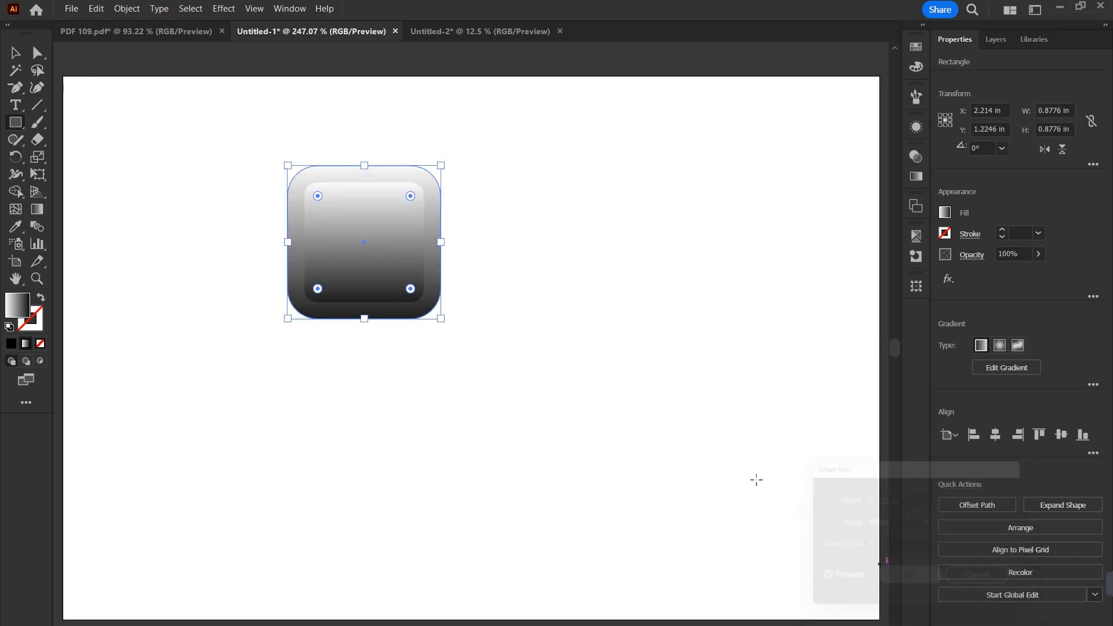
{"action": "left_click", "coordinate": [15, 53]}
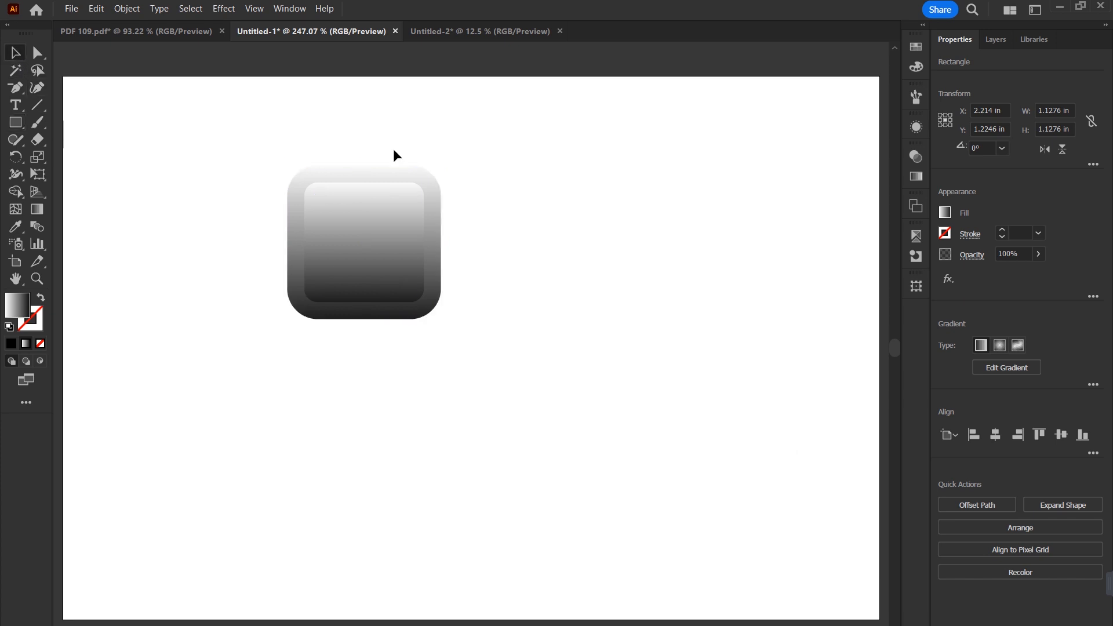
{"action": "left_click", "coordinate": [910, 51]}
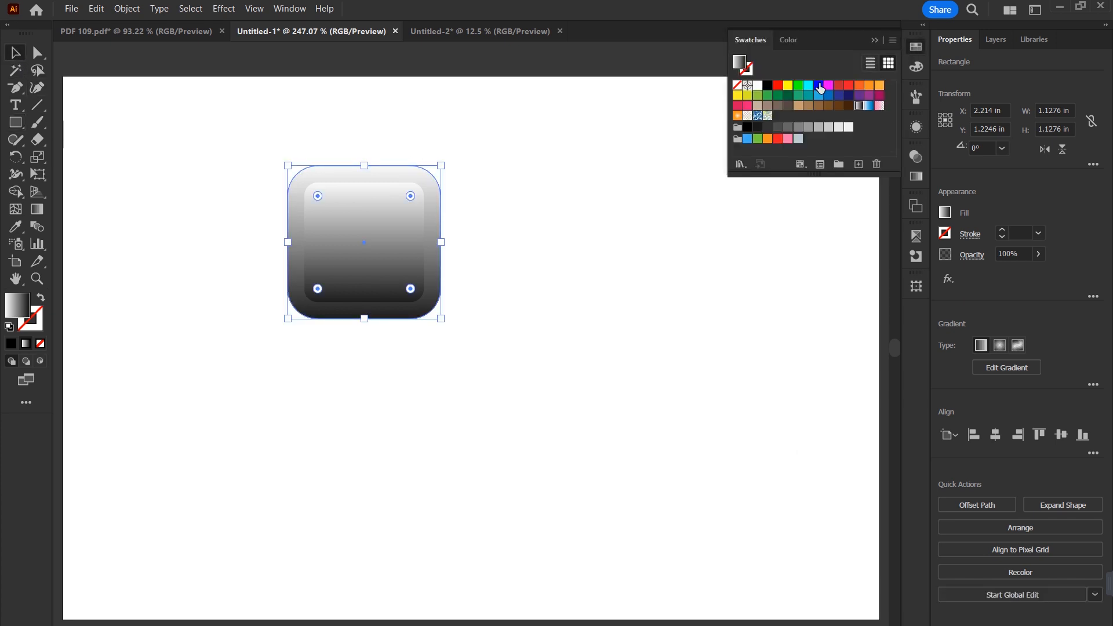
{"action": "left_click", "coordinate": [818, 88]}
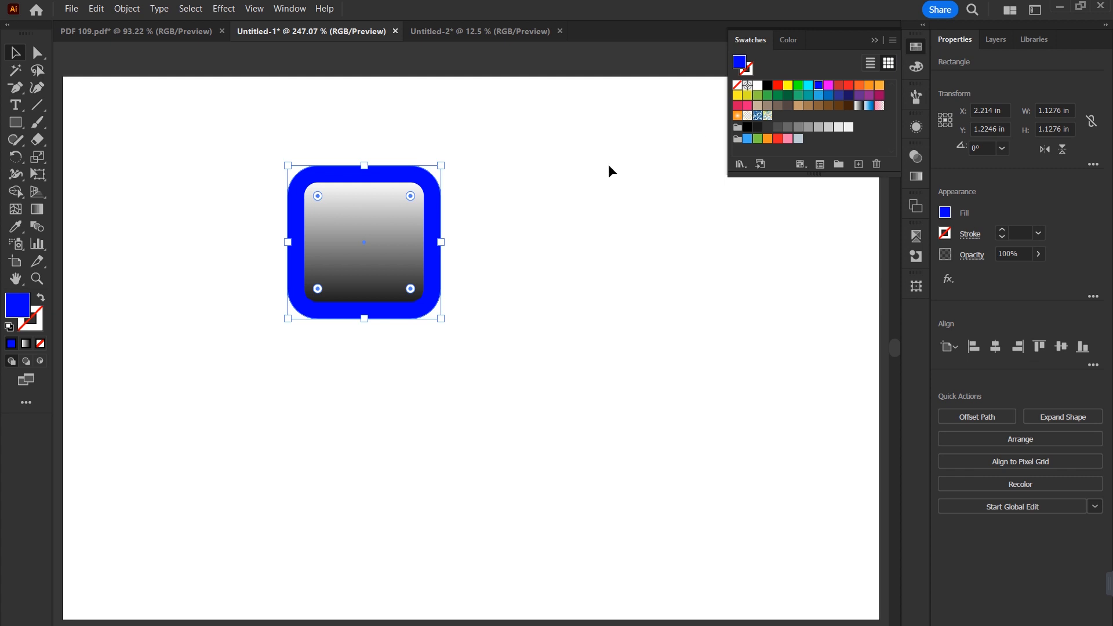
Step: Duplicate the blue-framed square into a row of three and copy that row below to form a 3 by 2 grid
{"action": "left_click", "coordinate": [278, 226]}
{"action": "left_click_drag", "start_coordinate": [276, 226], "coordinate": [451, 223]}
{"action": "key", "text": "ctrl+d"}
{"action": "left_click_drag", "start_coordinate": [246, 100], "coordinate": [641, 299]}
{"action": "left_click_drag", "start_coordinate": [655, 222], "coordinate": [653, 406]}
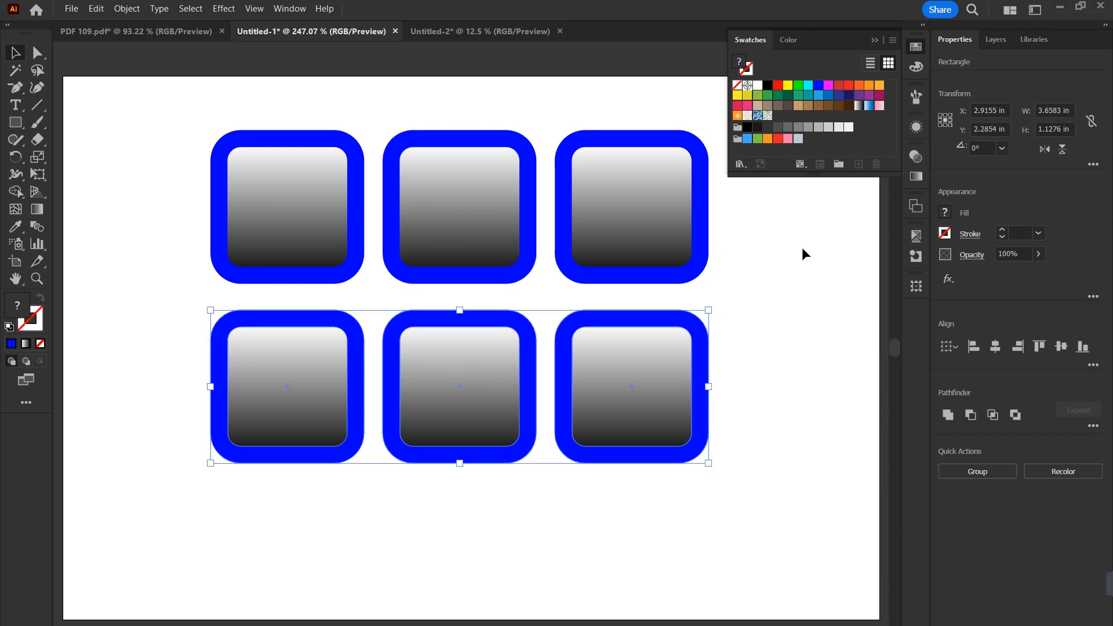
Step: Look through the list of available blend modes with the lower row of squares selected
{"action": "left_click", "coordinate": [916, 157]}
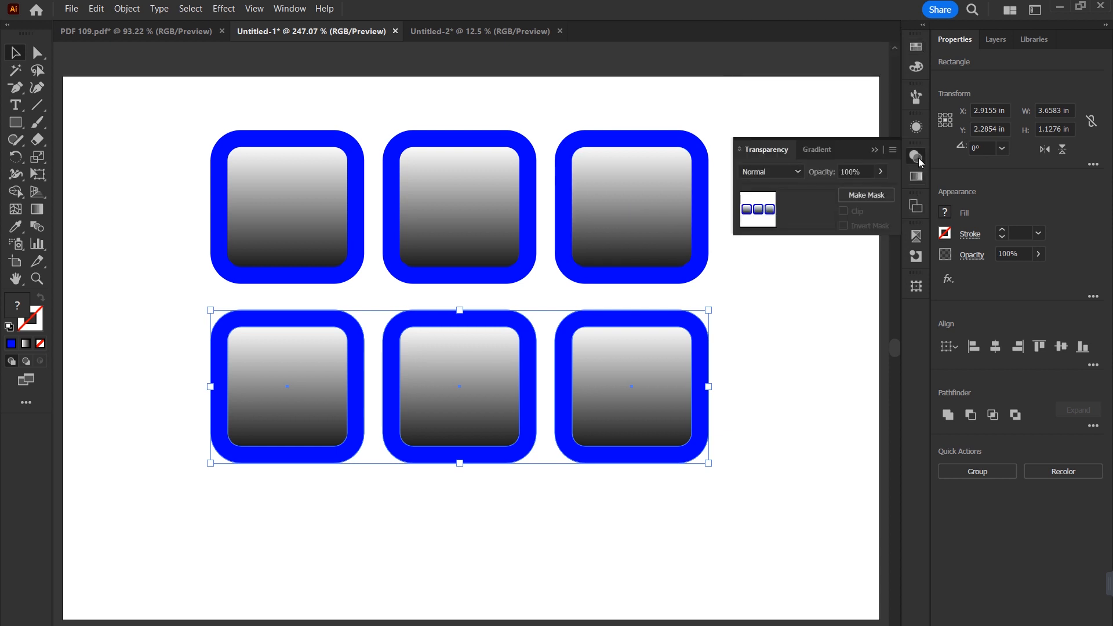
{"action": "left_click", "coordinate": [798, 171]}
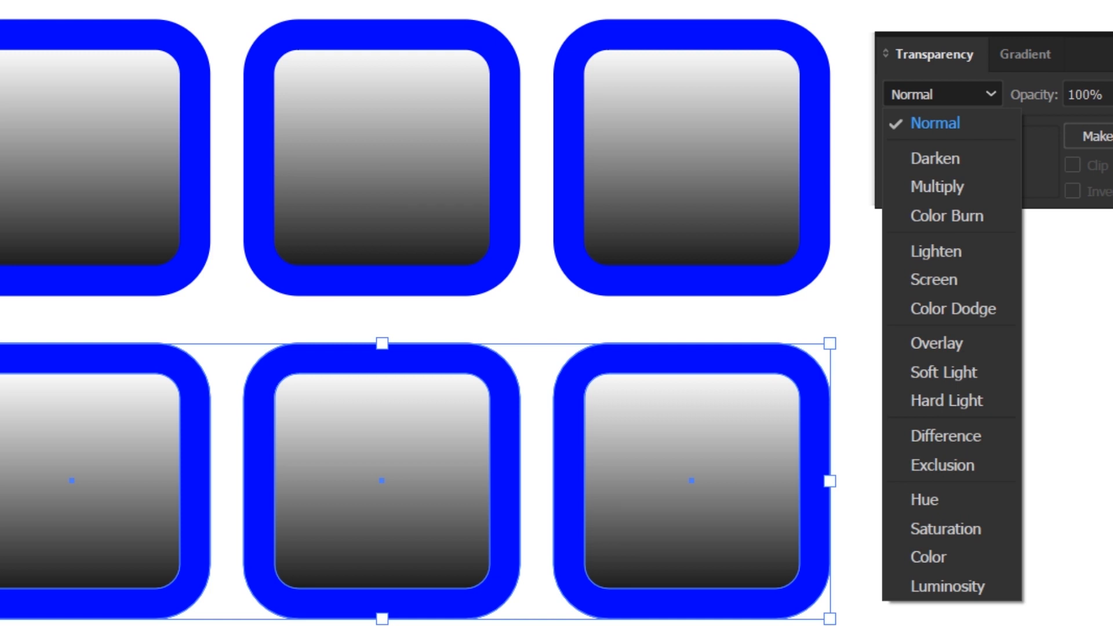
{"action": "left_click", "coordinate": [744, 623]}
Step: Change the dark gradient stop of the inner squares to pure black
{"action": "left_click", "coordinate": [92, 250]}
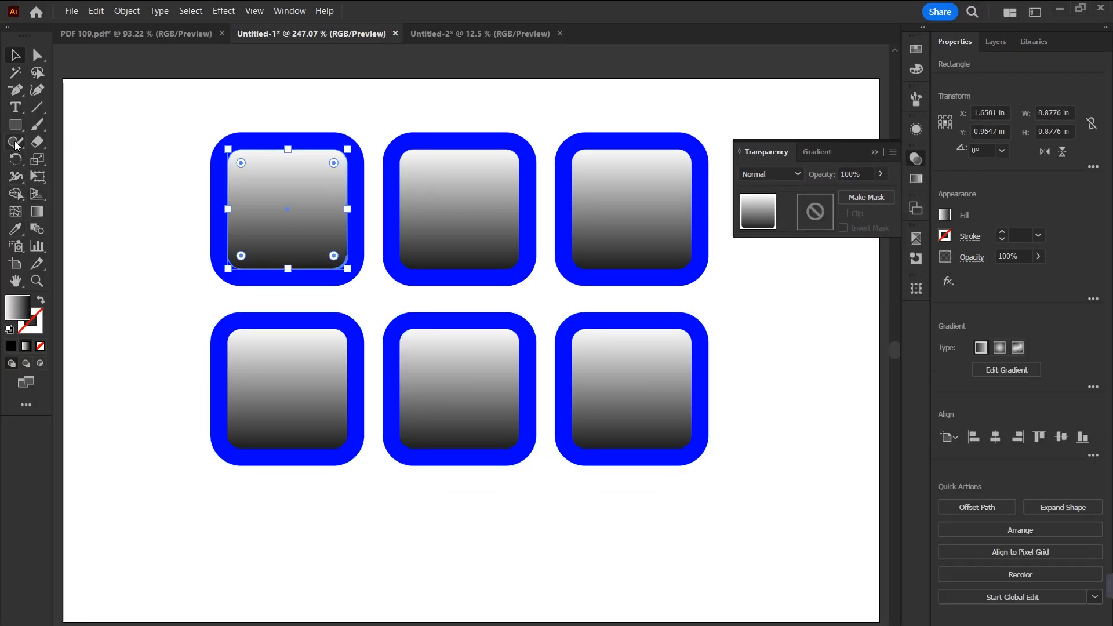
{"action": "key", "text": "g"}
{"action": "left_click", "coordinate": [286, 285]}
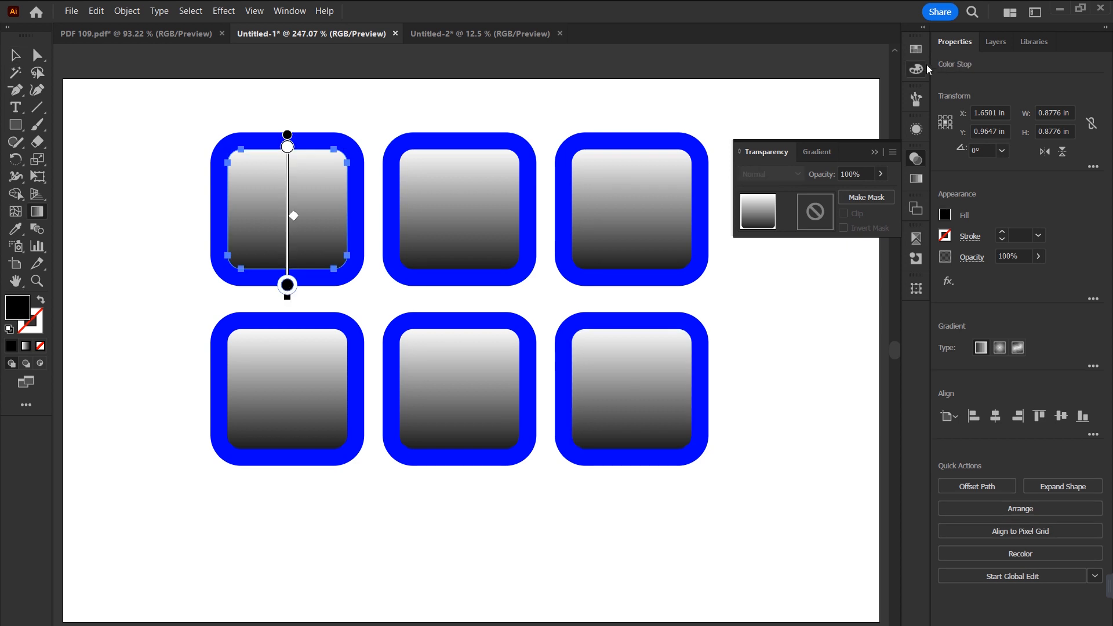
{"action": "left_click", "coordinate": [916, 50]}
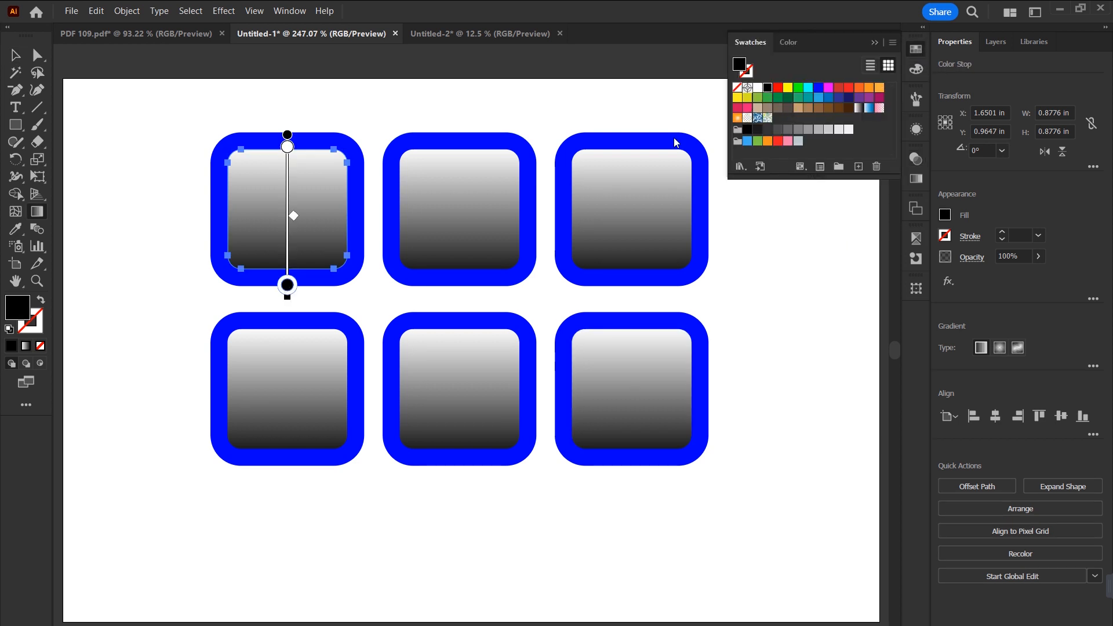
{"action": "key", "text": "v"}
Step: Set the upper row's first inner square to the Darken blend mode and its middle inner square to Multiply
{"action": "left_click", "coordinate": [298, 199]}
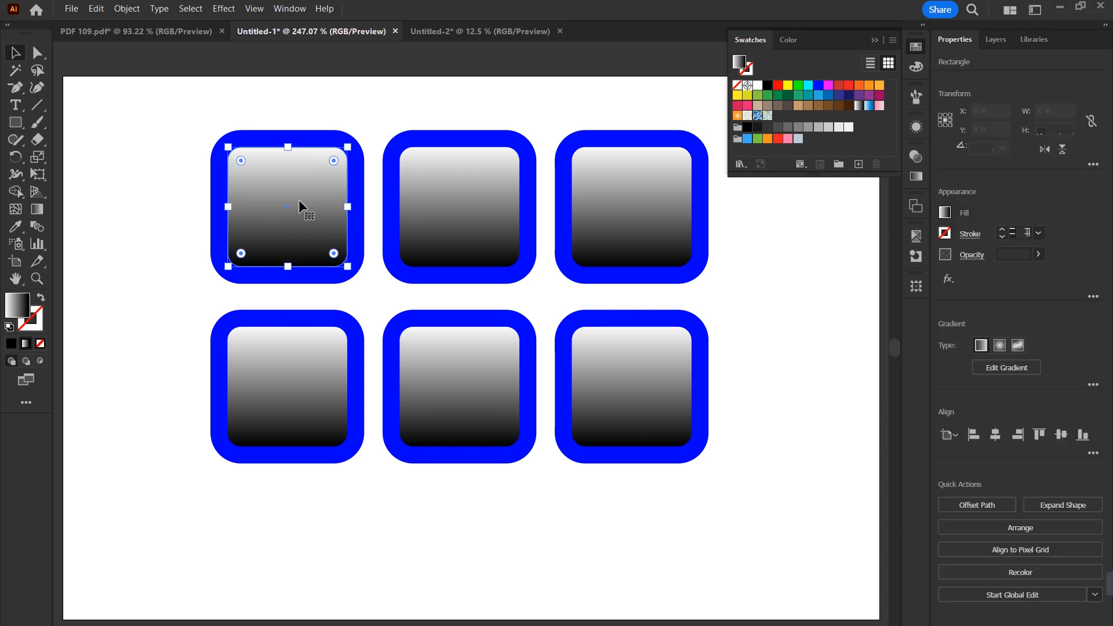
{"action": "left_click", "coordinate": [916, 159]}
{"action": "left_click", "coordinate": [796, 172]}
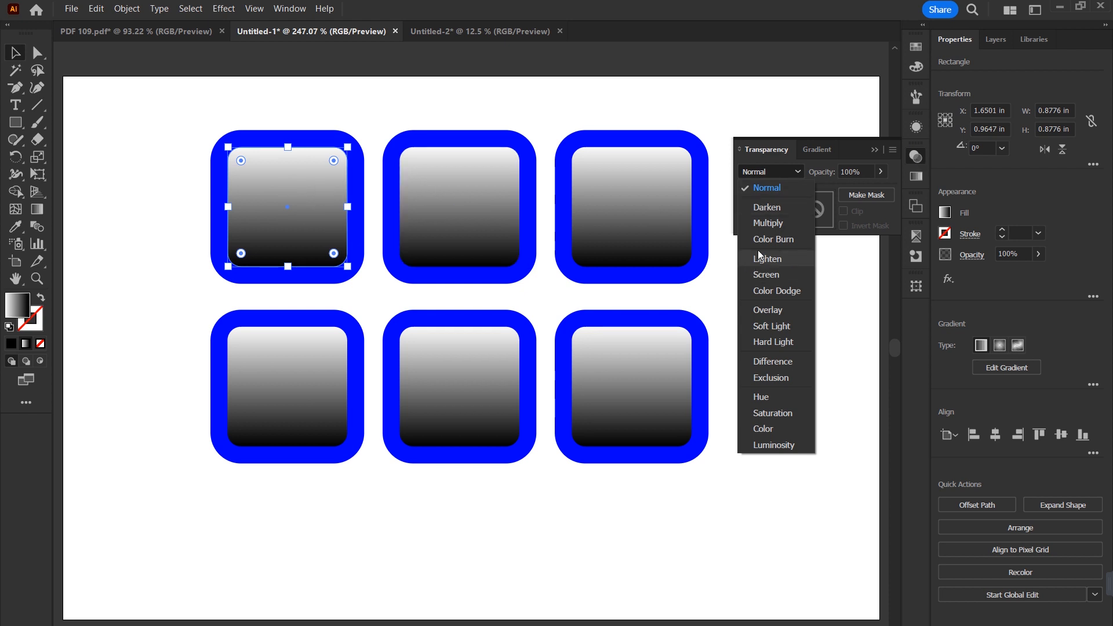
{"action": "left_click", "coordinate": [762, 207]}
{"action": "left_click", "coordinate": [471, 212]}
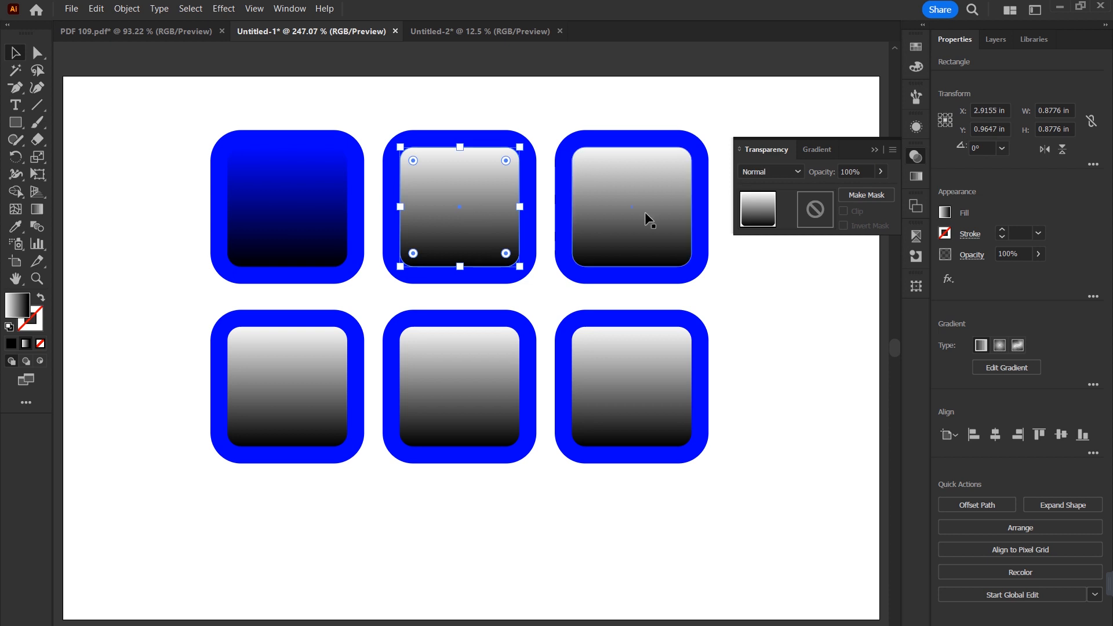
{"action": "left_click", "coordinate": [797, 171]}
{"action": "left_click", "coordinate": [765, 225]}
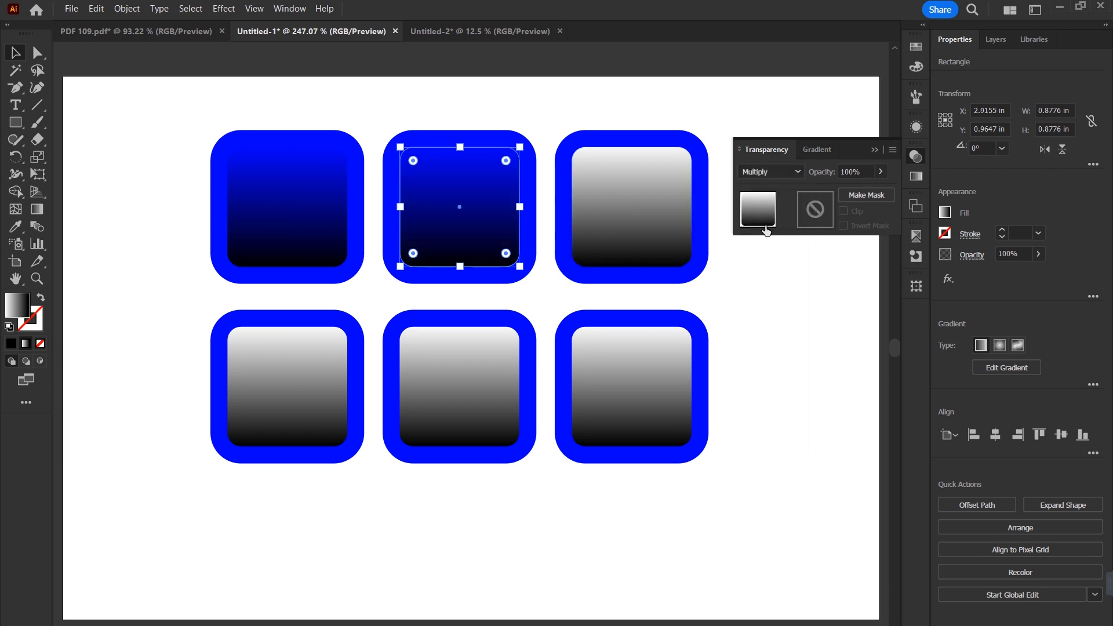
Step: Set the upper row's third inner square to Color Burn and the lower row's first inner square to Lighten
{"action": "left_click", "coordinate": [662, 210]}
{"action": "left_click", "coordinate": [794, 173]}
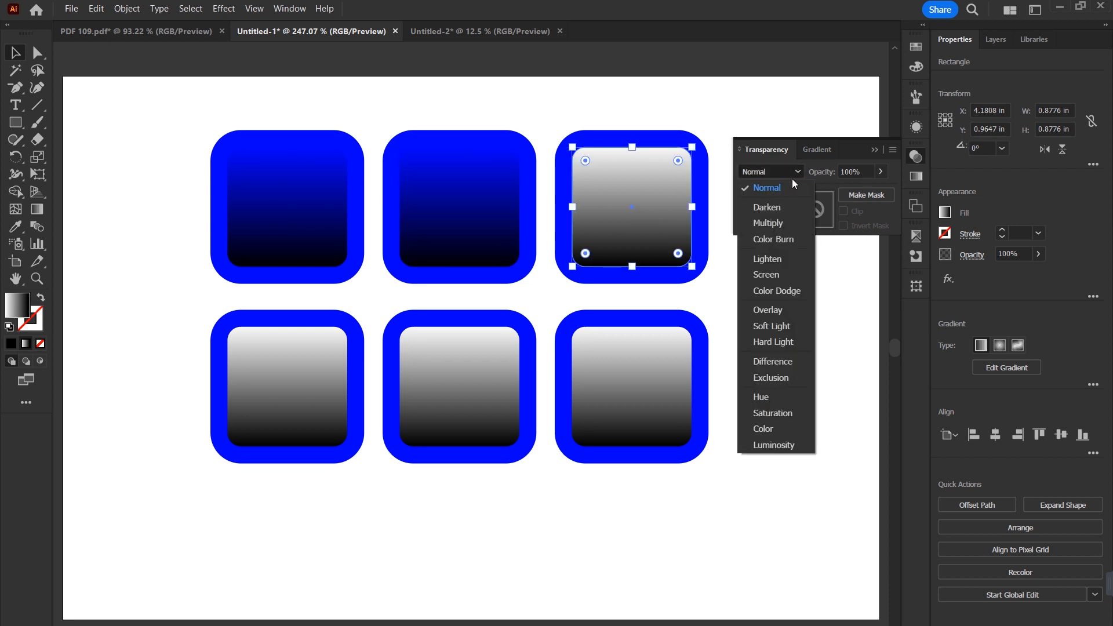
{"action": "left_click", "coordinate": [759, 238]}
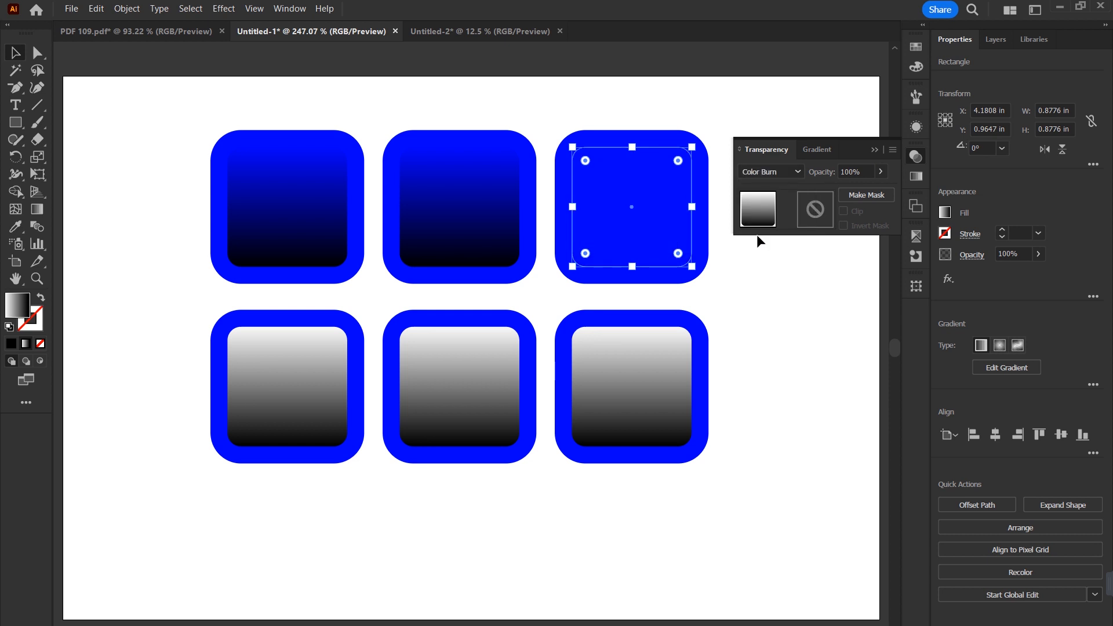
{"action": "left_click", "coordinate": [296, 384]}
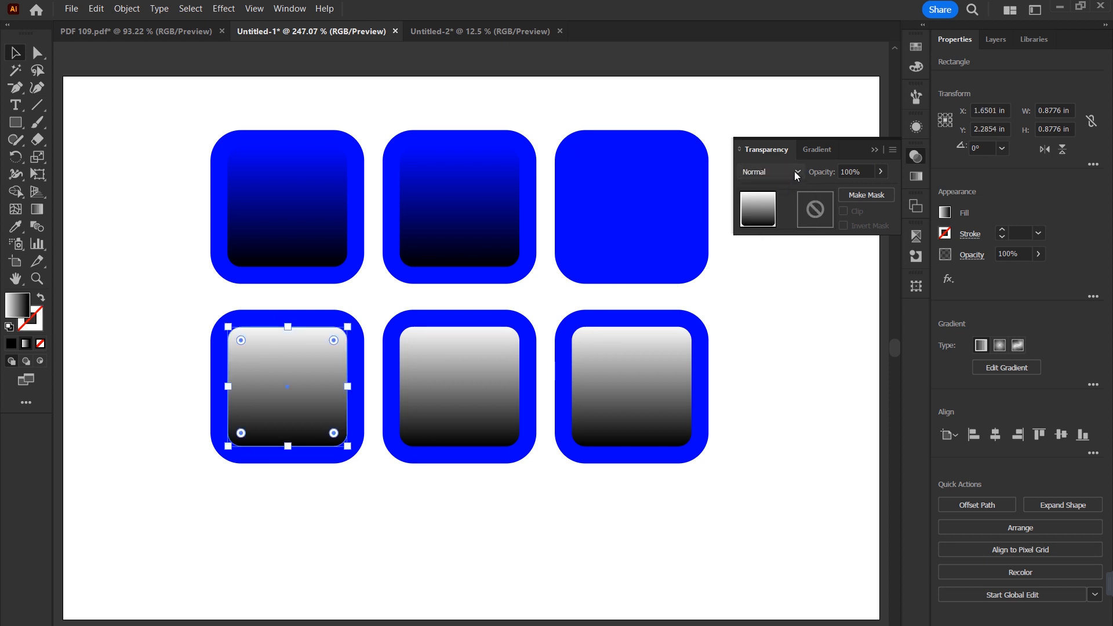
{"action": "left_click", "coordinate": [794, 171]}
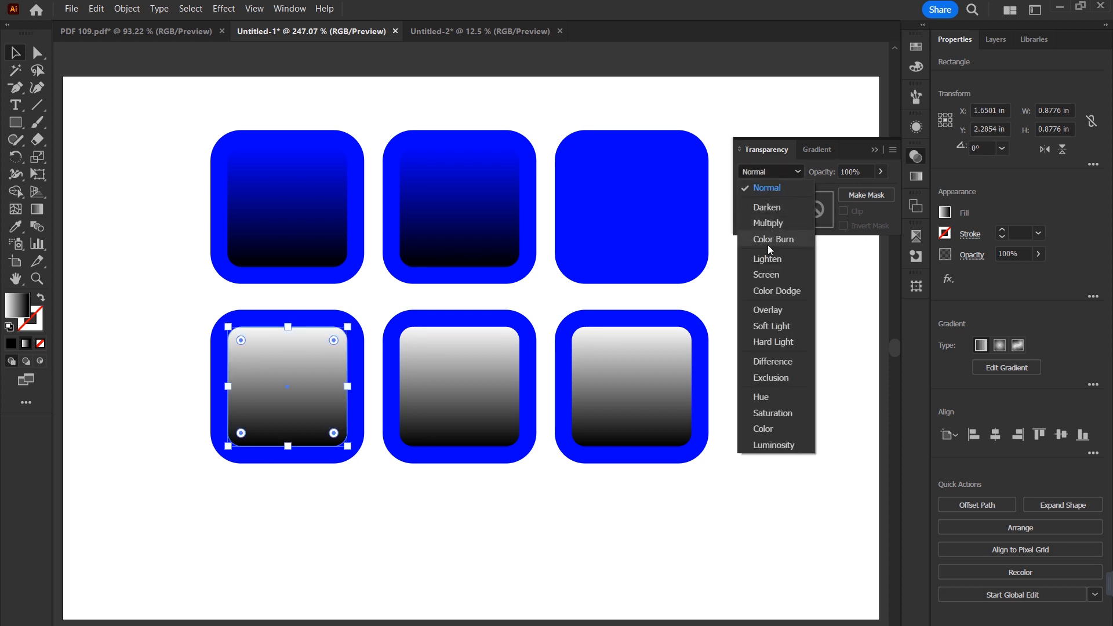
{"action": "left_click", "coordinate": [764, 260]}
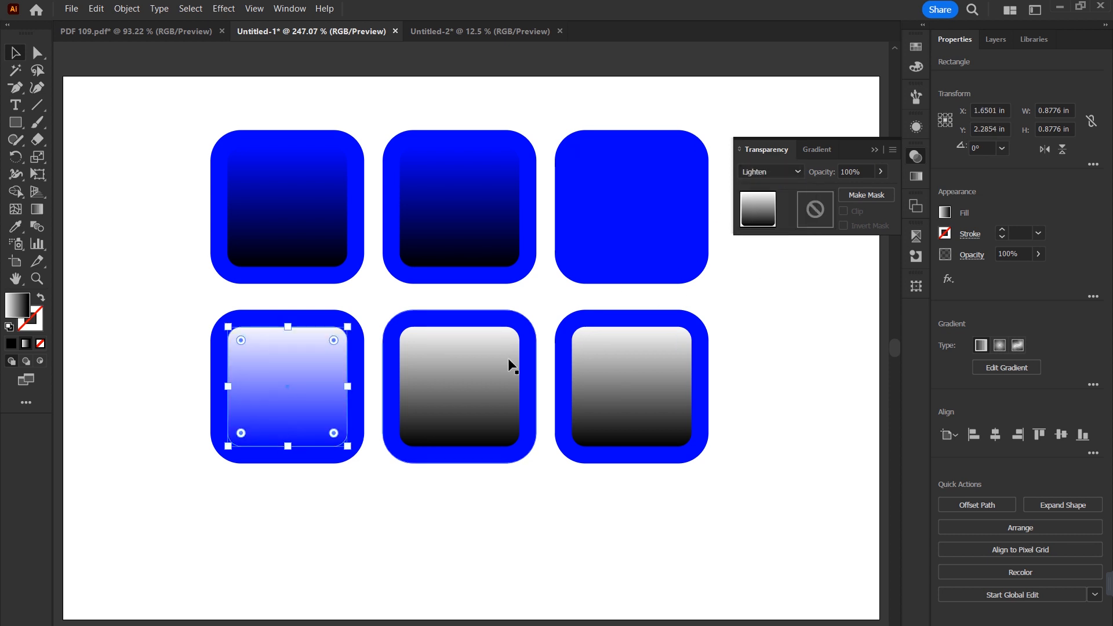
Step: Set the lower row's middle inner square to the Screen blend mode and its third inner square to Soft Light
{"action": "left_click", "coordinate": [481, 360]}
{"action": "left_click", "coordinate": [796, 172]}
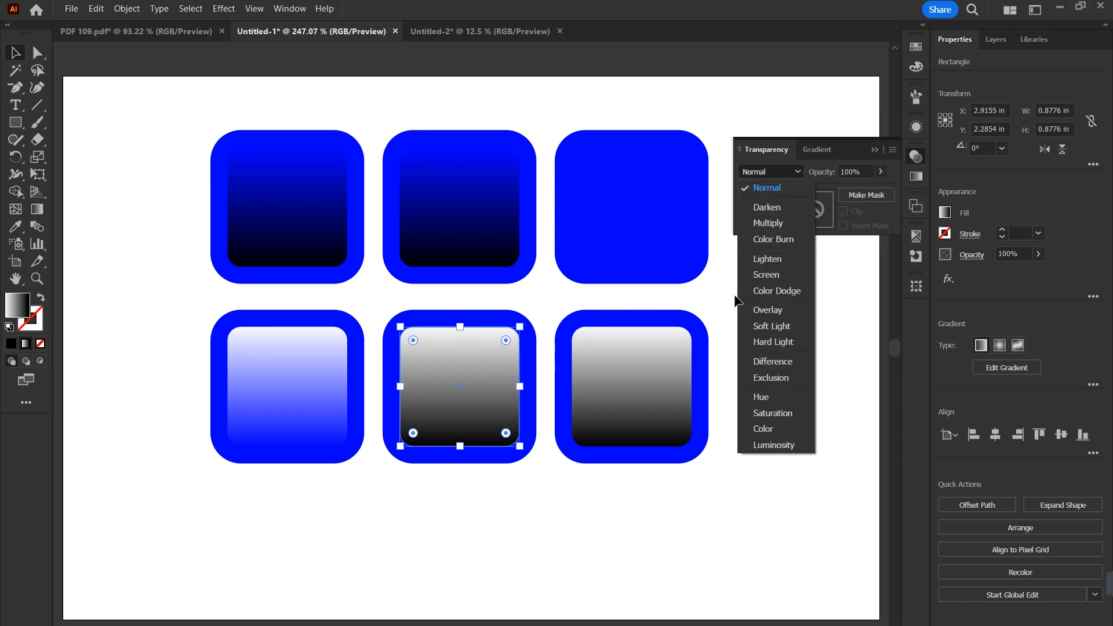
{"action": "left_click", "coordinate": [768, 277]}
{"action": "left_click", "coordinate": [641, 359]}
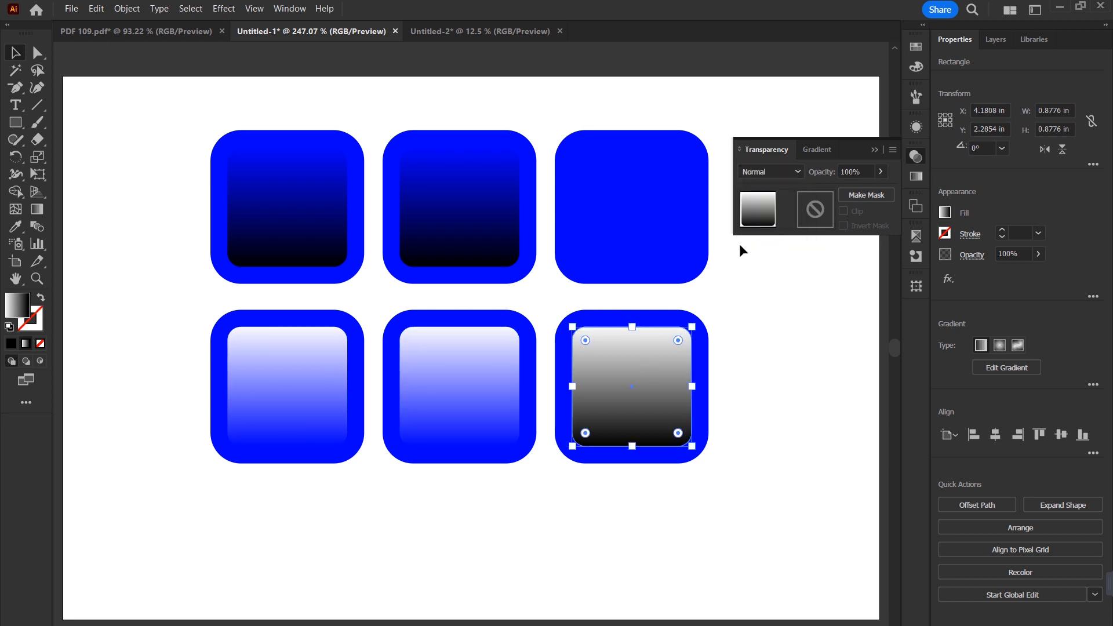
{"action": "left_click", "coordinate": [791, 172]}
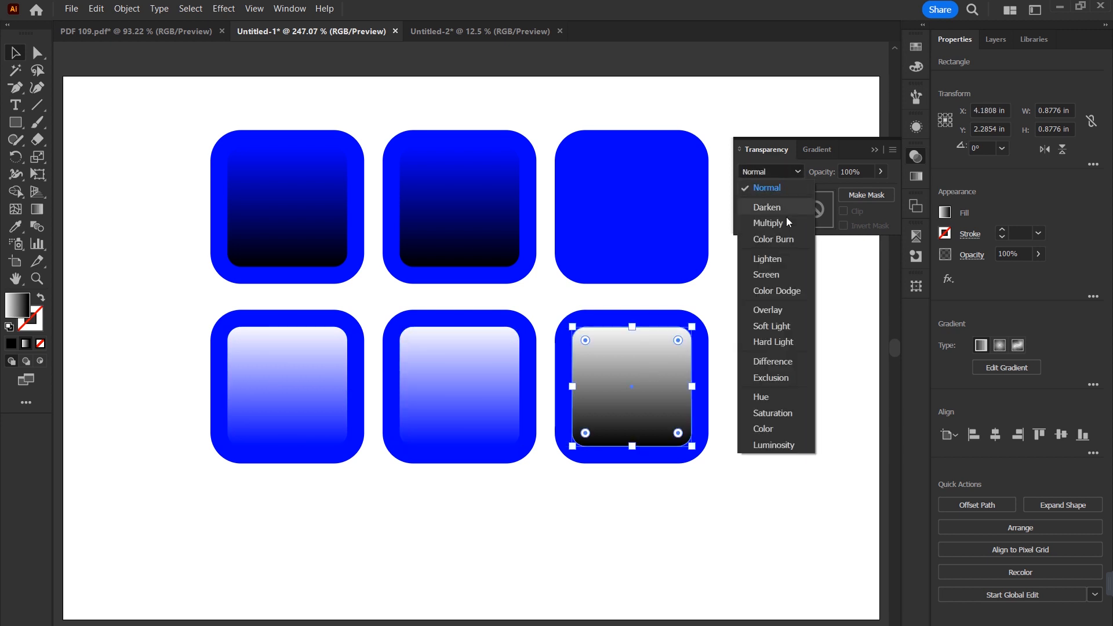
{"action": "left_click", "coordinate": [766, 329]}
{"action": "left_click", "coordinate": [765, 344]}
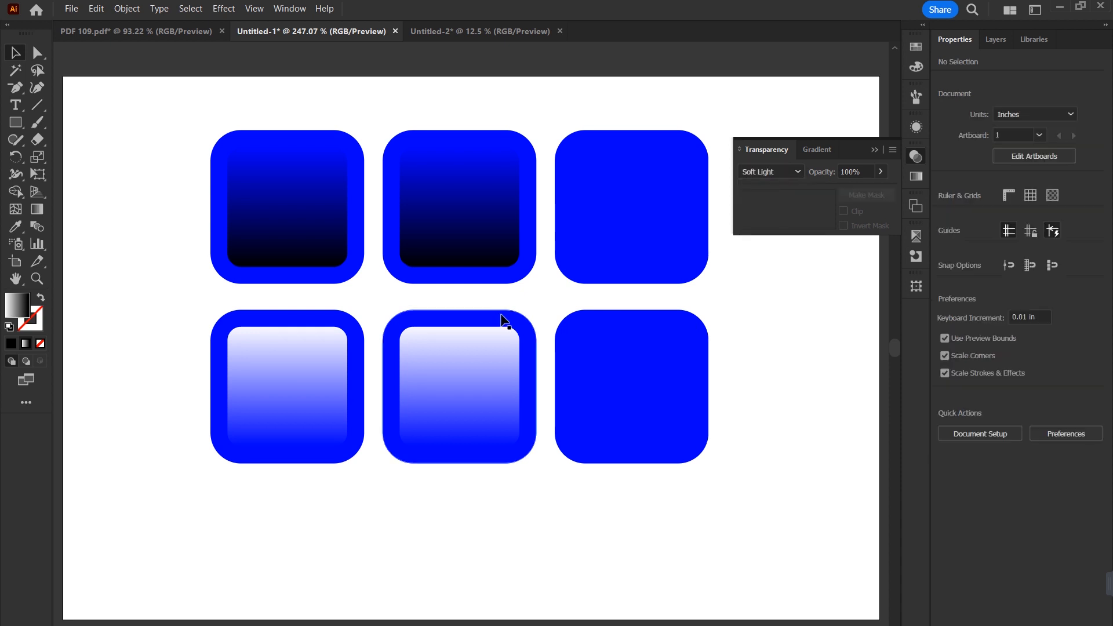
Step: Compare the Darken, Multiply and Color Burn squares in the upper row
{"action": "left_click_drag", "start_coordinate": [197, 101], "coordinate": [500, 277]}
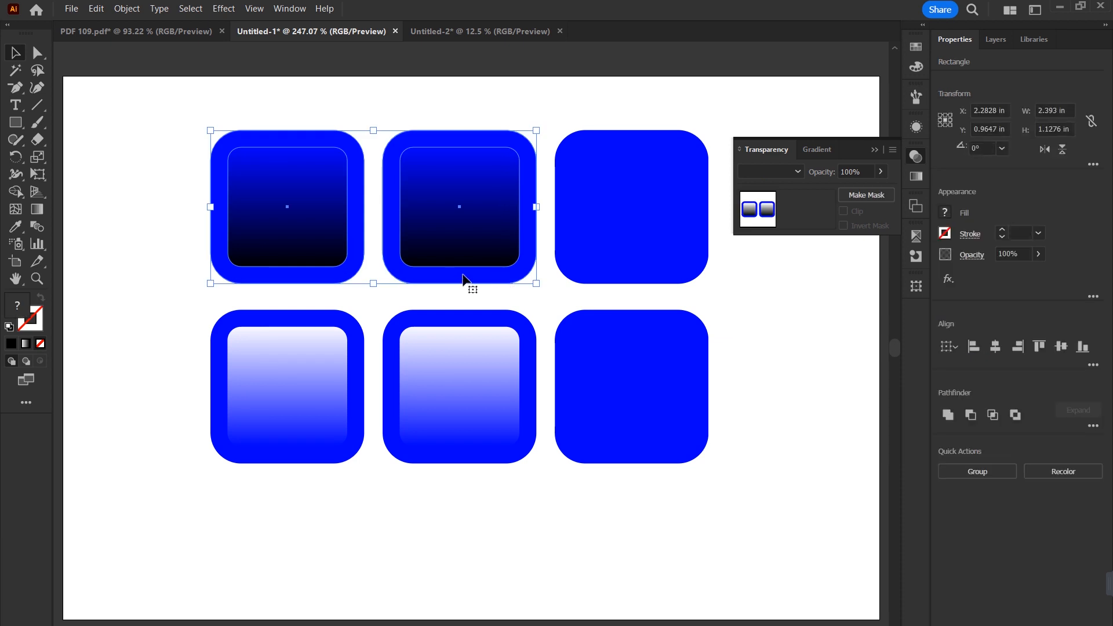
{"action": "left_click", "coordinate": [176, 246]}
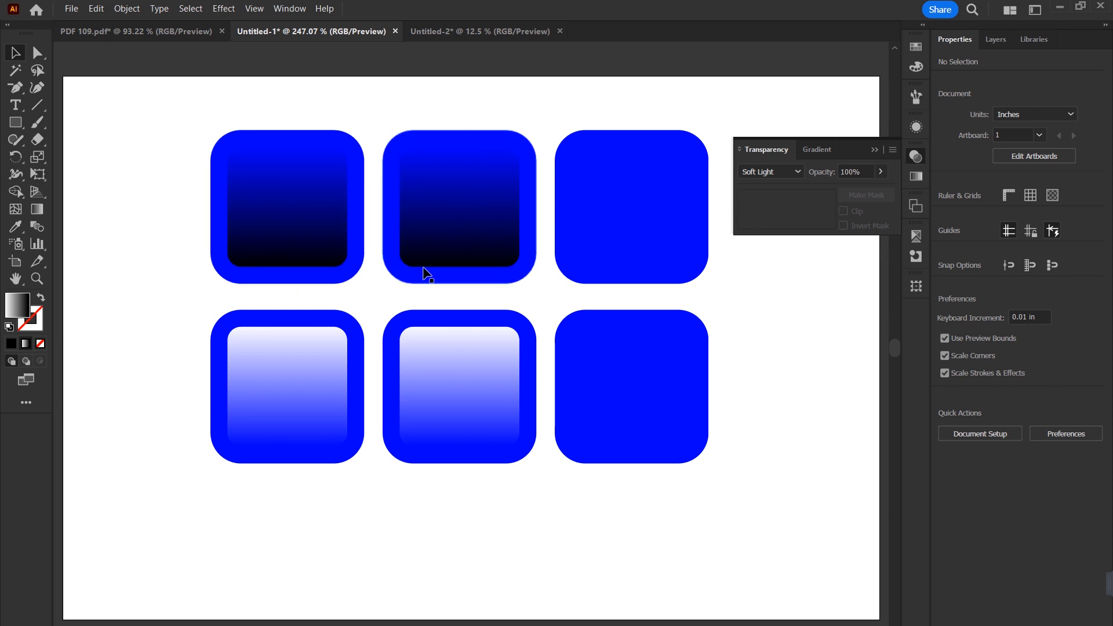
{"action": "left_click", "coordinate": [616, 216]}
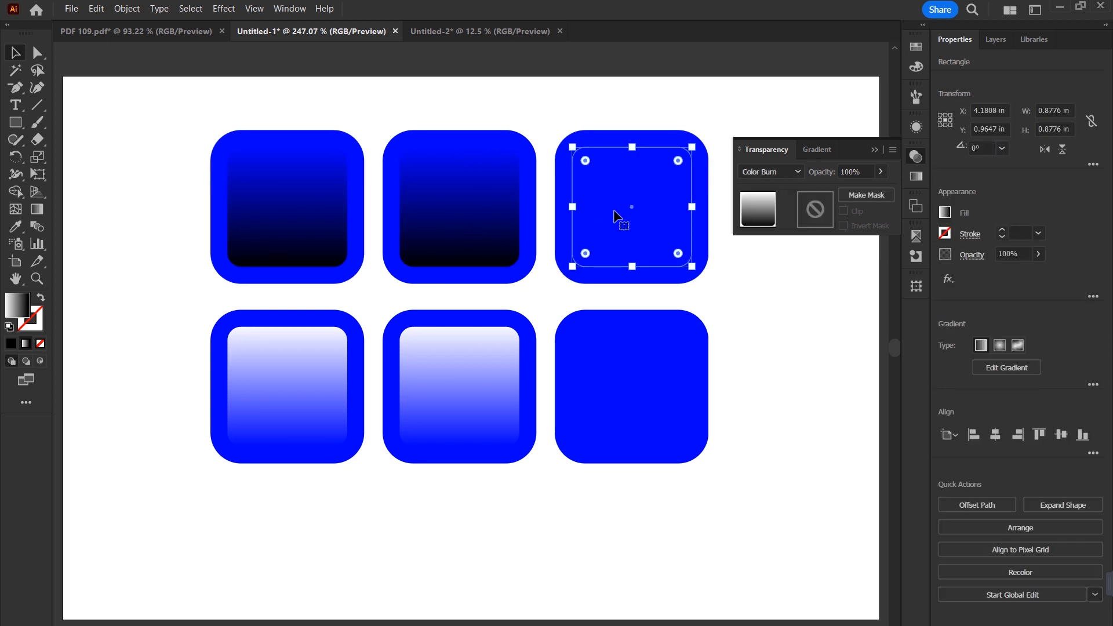
{"action": "left_click", "coordinate": [458, 212]}
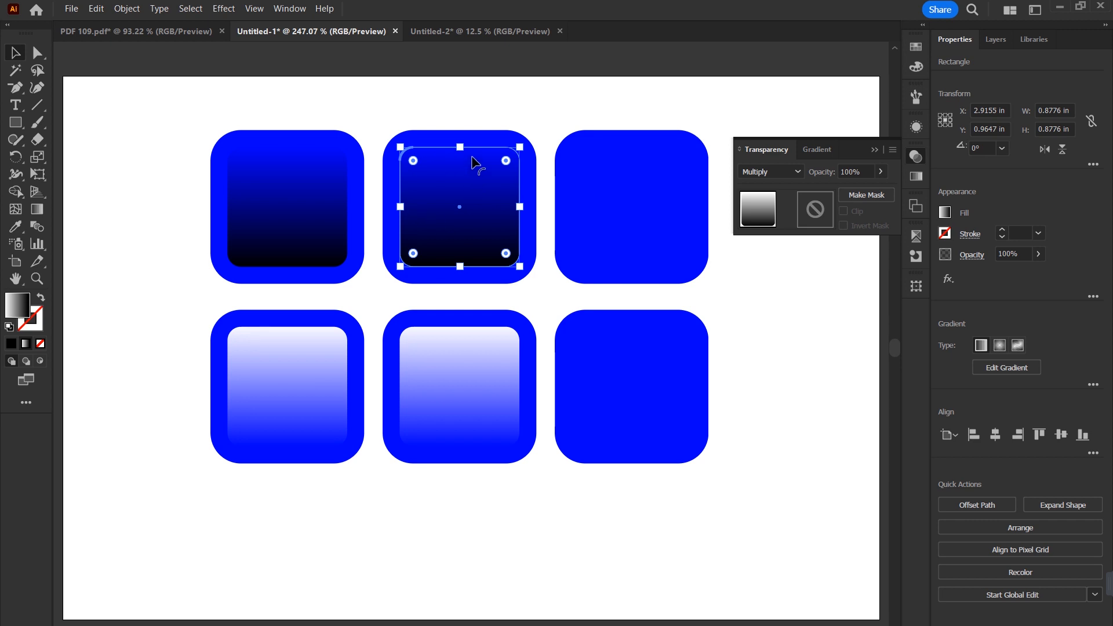
Step: Try moving the Multiply square off its blue tile onto the canvas above the artboard, and undo the moves
{"action": "left_click_drag", "start_coordinate": [474, 192], "coordinate": [678, 72]}
{"action": "left_click_drag", "start_coordinate": [661, 218], "coordinate": [645, 398]}
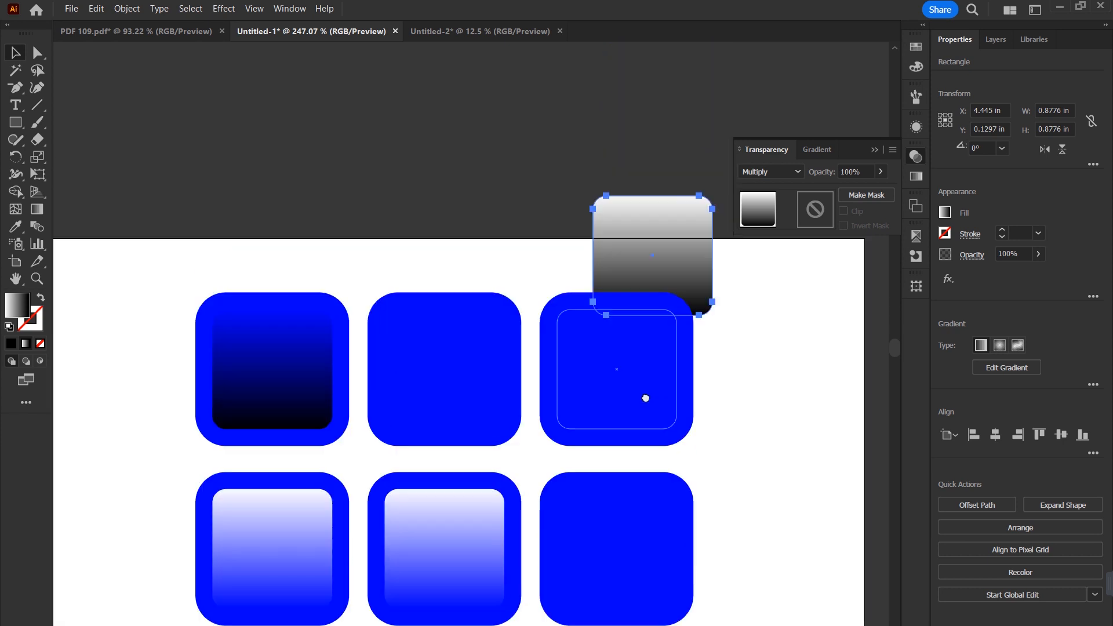
{"action": "left_click_drag", "start_coordinate": [669, 241], "coordinate": [660, 154]}
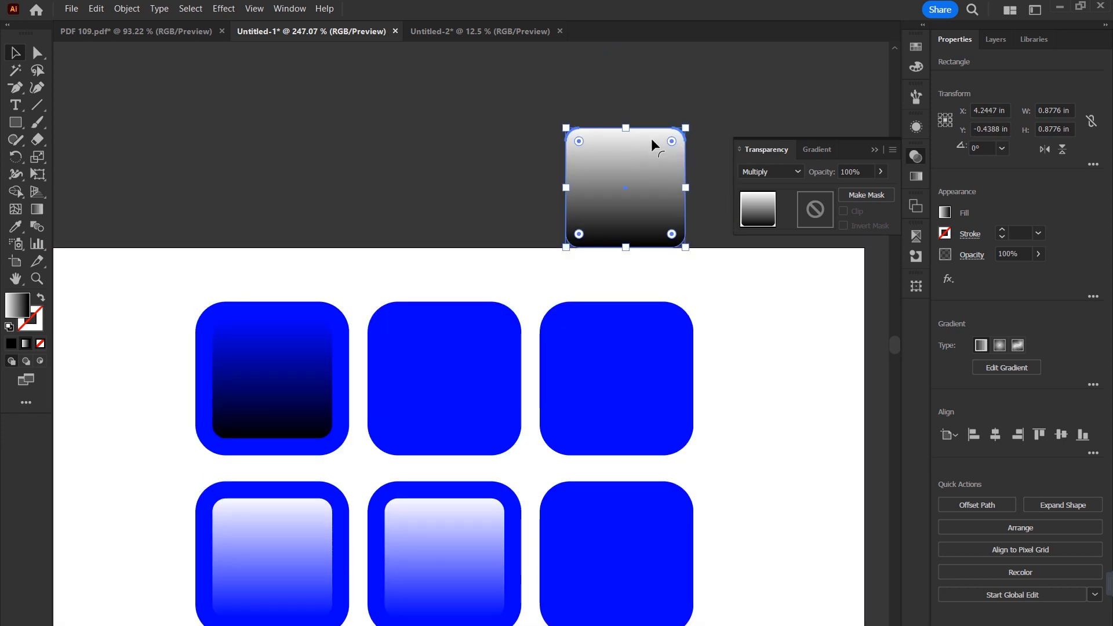
{"action": "key", "text": "ctrl+z"}
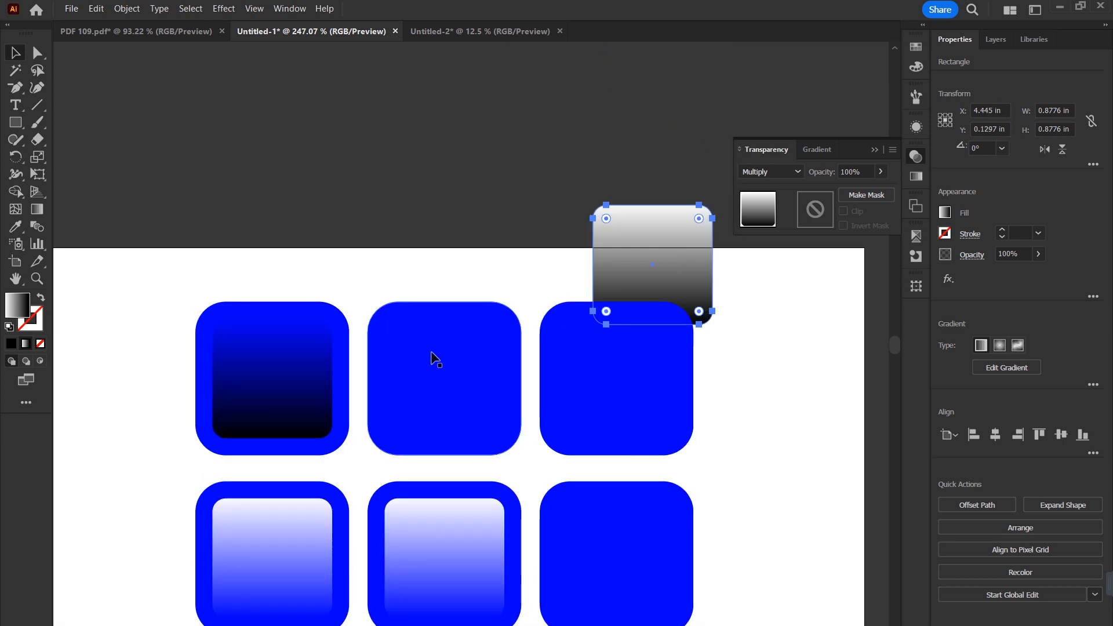
{"action": "key", "text": "ctrl+z"}
Step: Compare the upper row's Darken and Color Burn squares and check the third square's Color Burn entry among the blend modes
{"action": "left_click_drag", "start_coordinate": [431, 375], "coordinate": [490, 271]}
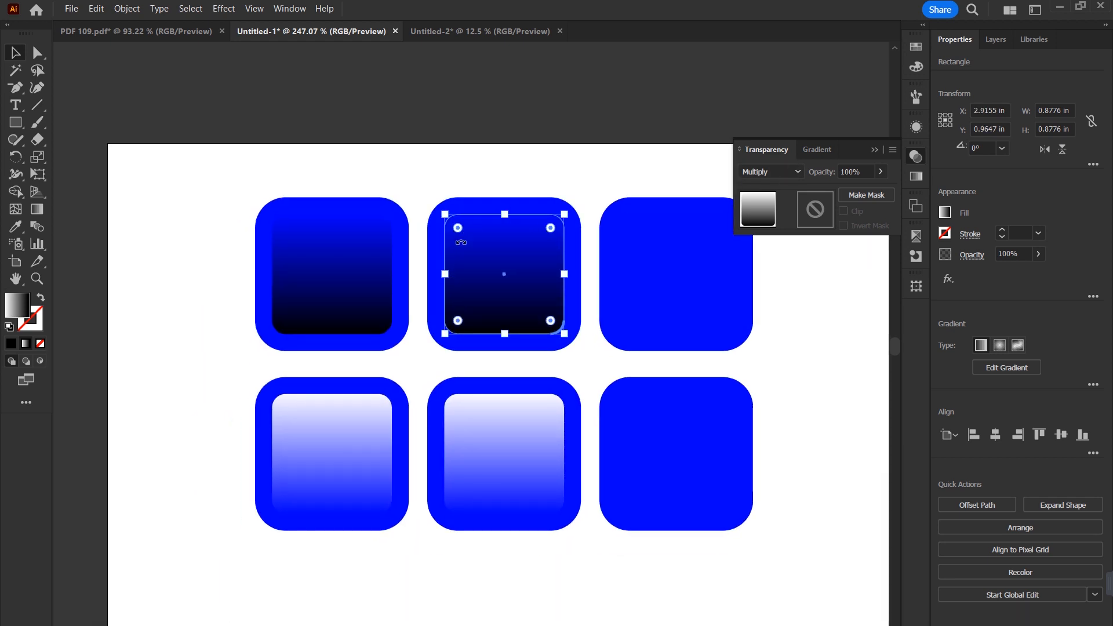
{"action": "left_click", "coordinate": [359, 251]}
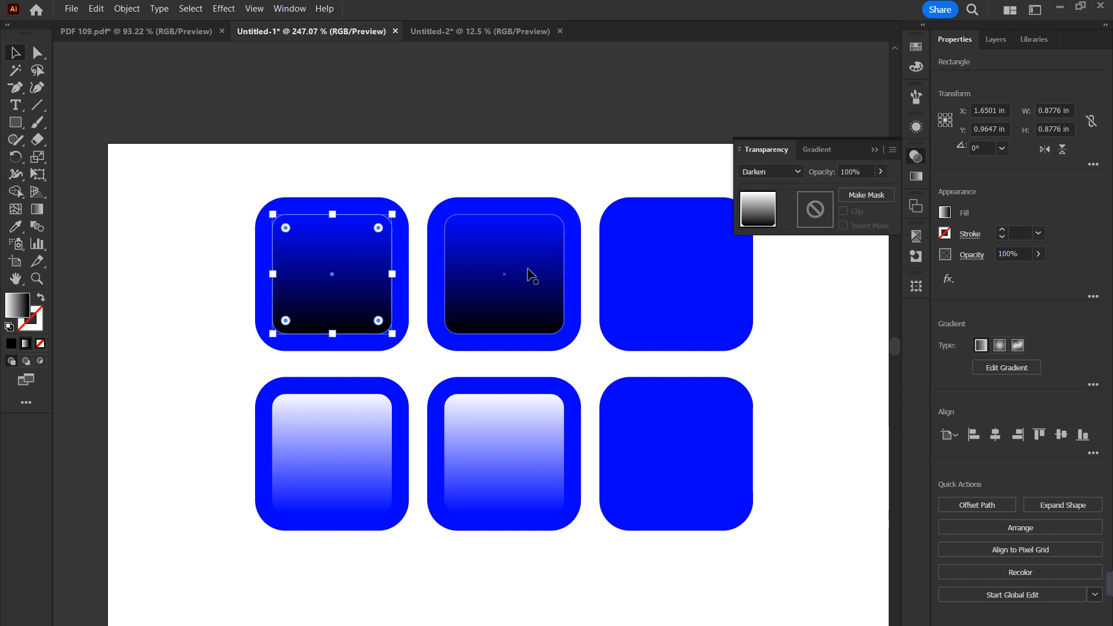
{"action": "left_click", "coordinate": [661, 271]}
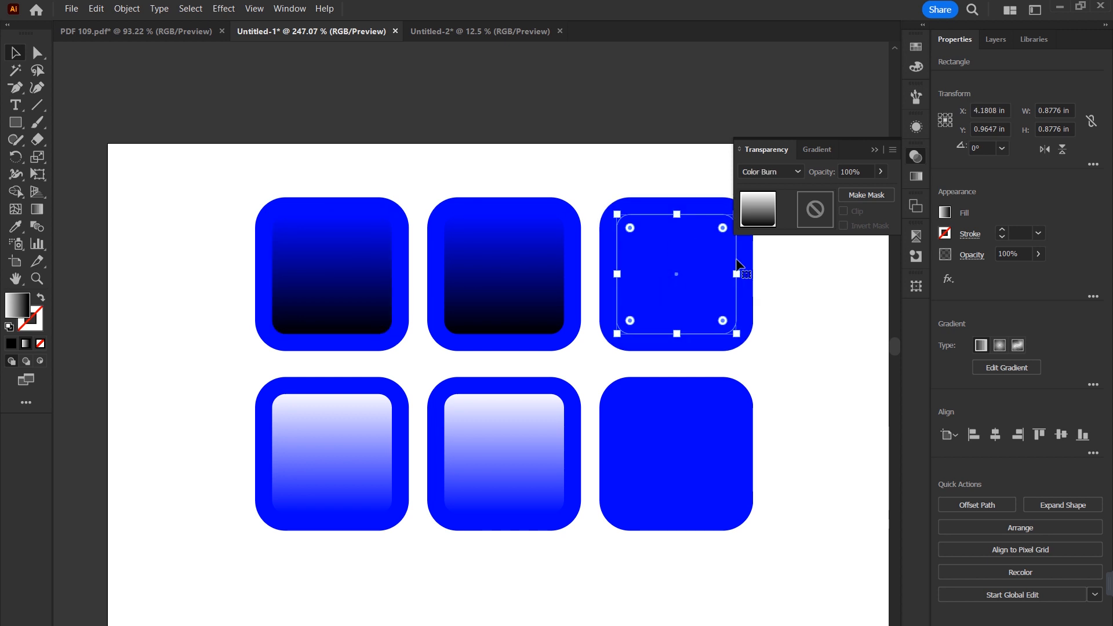
{"action": "left_click", "coordinate": [794, 172]}
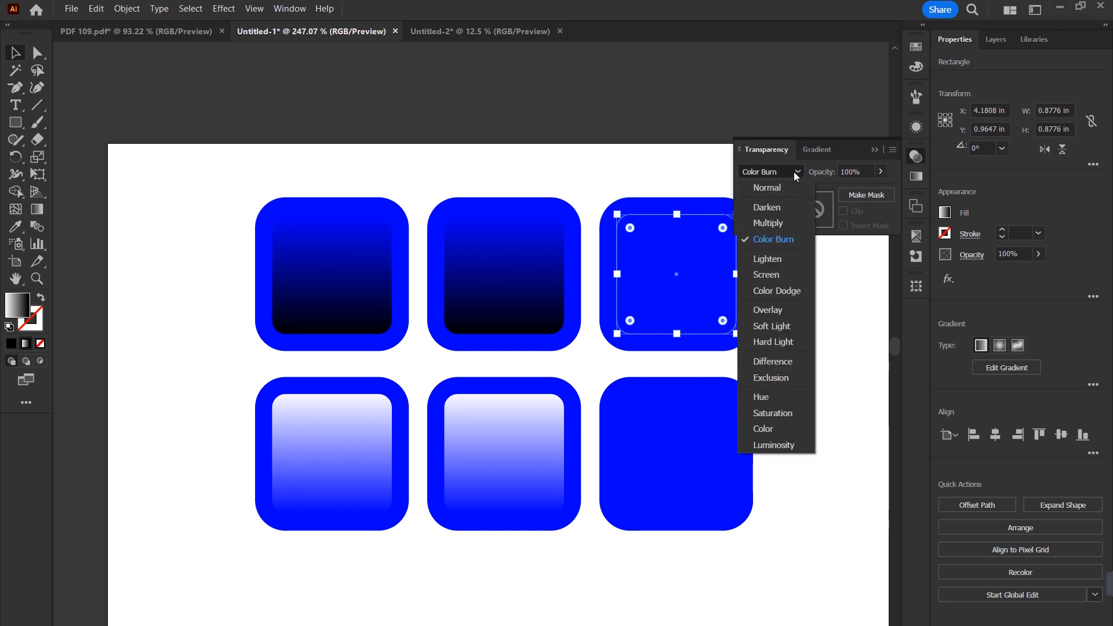
{"action": "left_click", "coordinate": [773, 238]}
Step: Fill the tile behind the upper row's Color Burn square with an orange swatch
{"action": "mouse_move", "coordinate": [678, 280]}
{"action": "left_mouse_down"}
{"action": "mouse_move", "coordinate": [729, 323]}
{"action": "mouse_move", "coordinate": [679, 273]}
{"action": "left_mouse_up"}
{"action": "left_click", "coordinate": [648, 205]}
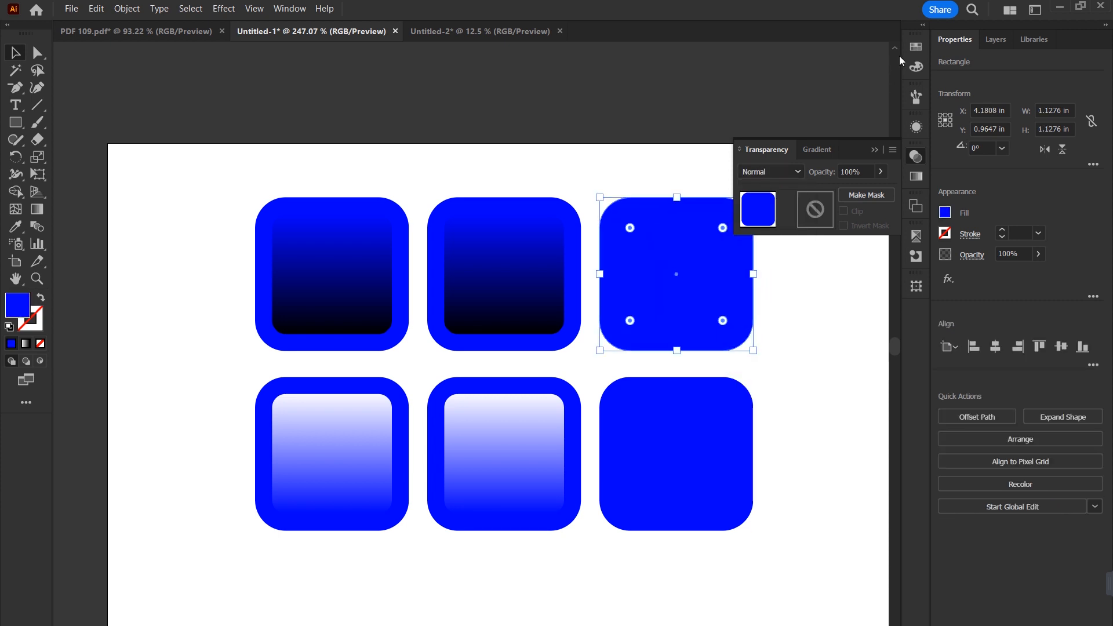
{"action": "left_click", "coordinate": [915, 46]}
{"action": "left_click", "coordinate": [869, 86]}
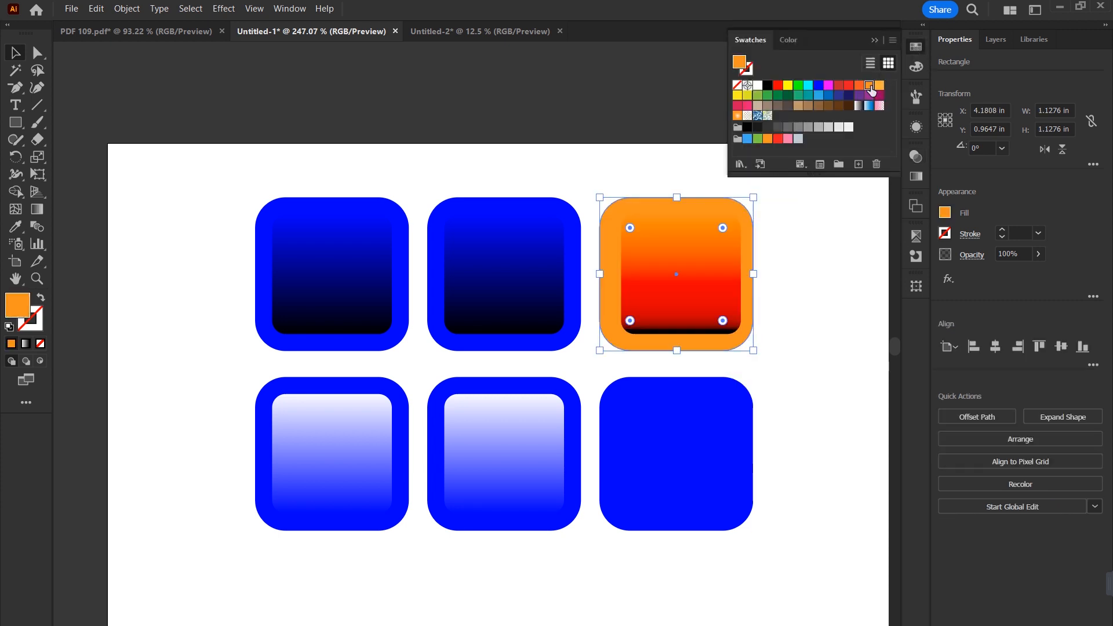
{"action": "left_click", "coordinate": [805, 300]}
{"action": "left_click", "coordinate": [711, 286]}
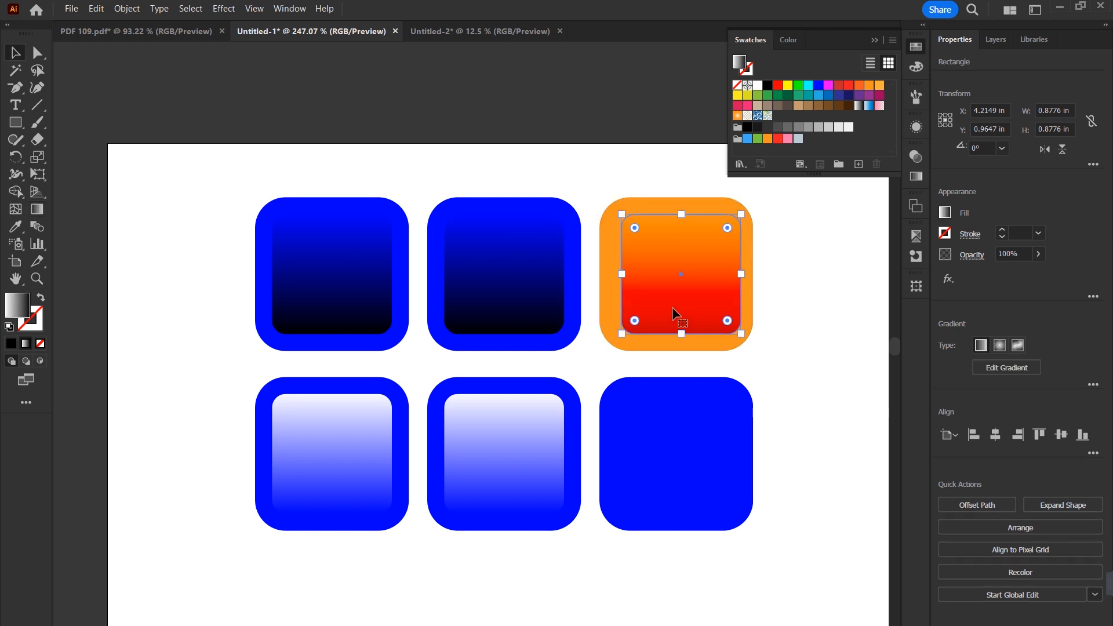
{"action": "left_click", "coordinate": [746, 298]}
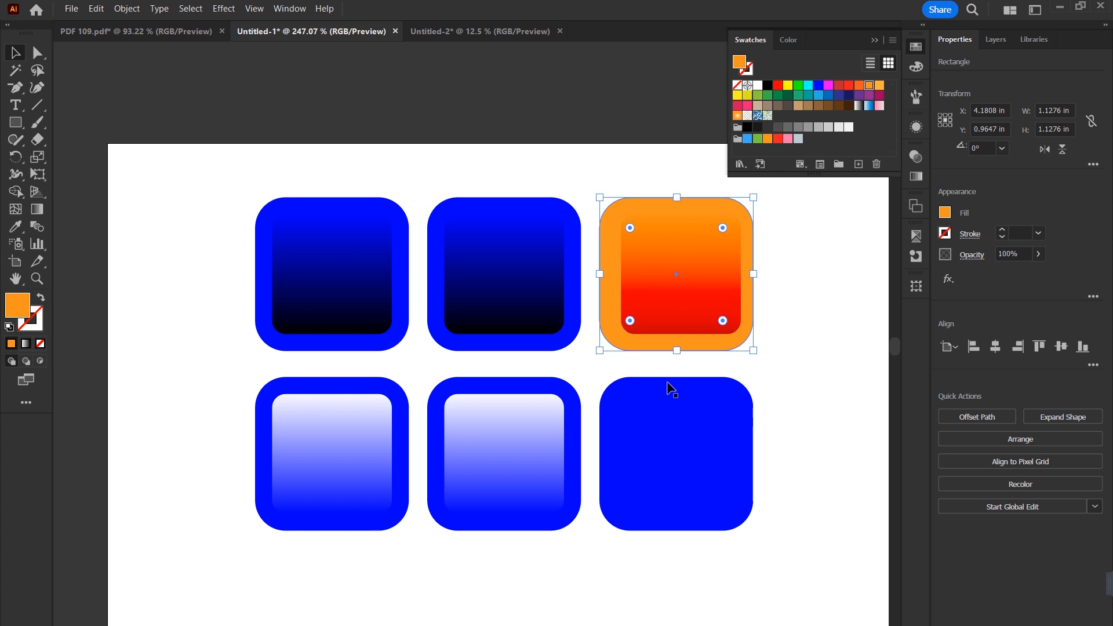
Step: Fill the lower row's third tile with the same orange swatch
{"action": "left_click", "coordinate": [748, 393]}
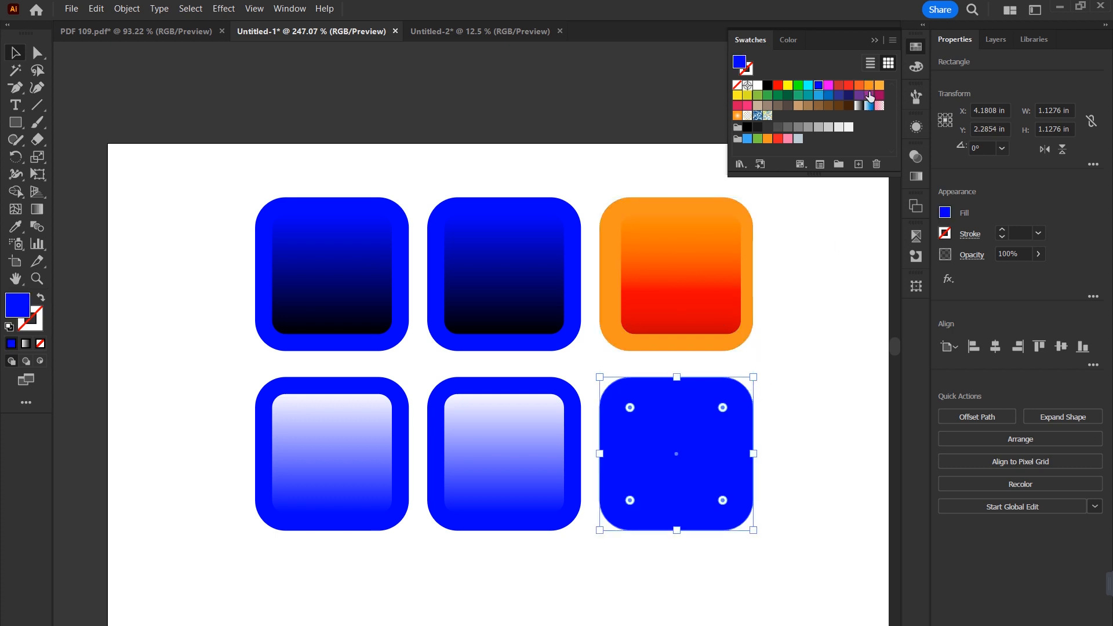
{"action": "left_click", "coordinate": [868, 85]}
{"action": "left_click", "coordinate": [804, 370]}
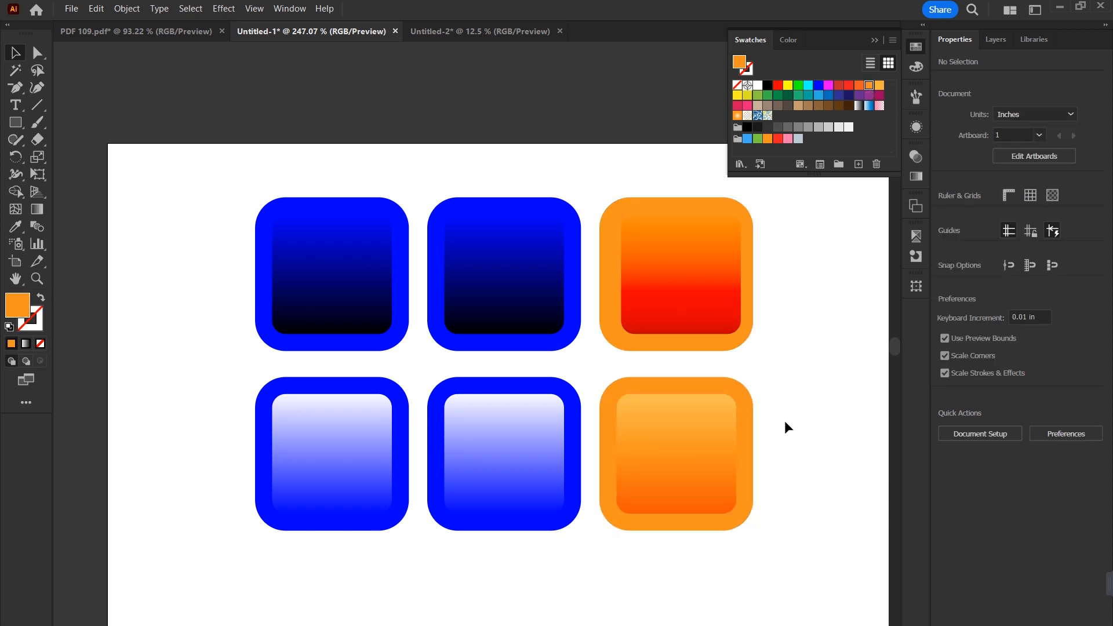
Step: Check the blend modes of the lower row's Soft Light, Screen and Lighten squares
{"action": "left_click", "coordinate": [651, 427]}
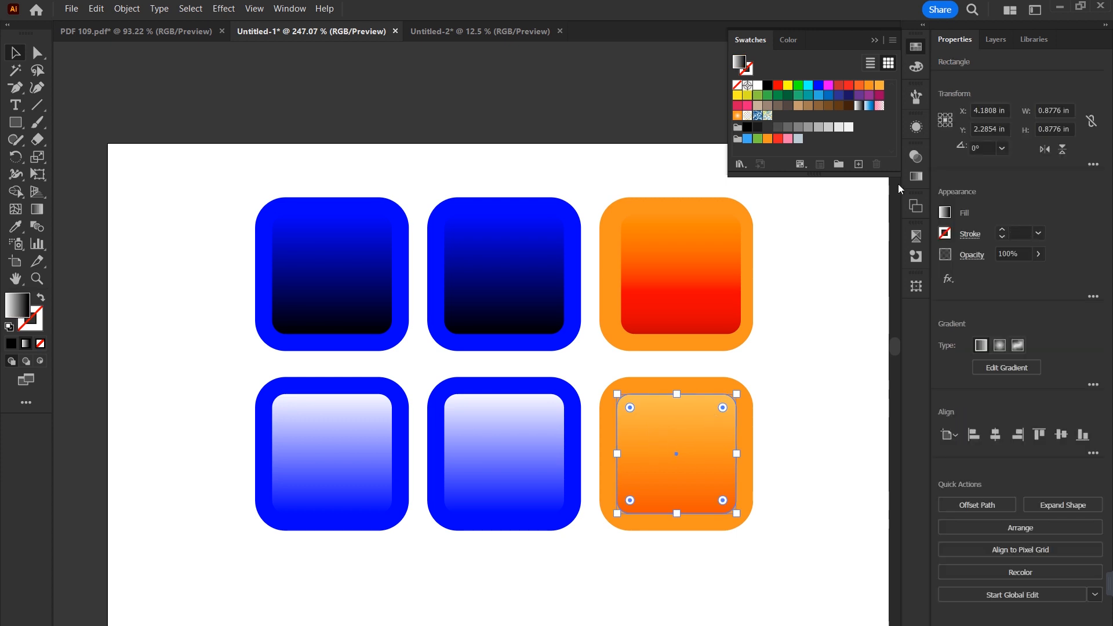
{"action": "left_click", "coordinate": [914, 162]}
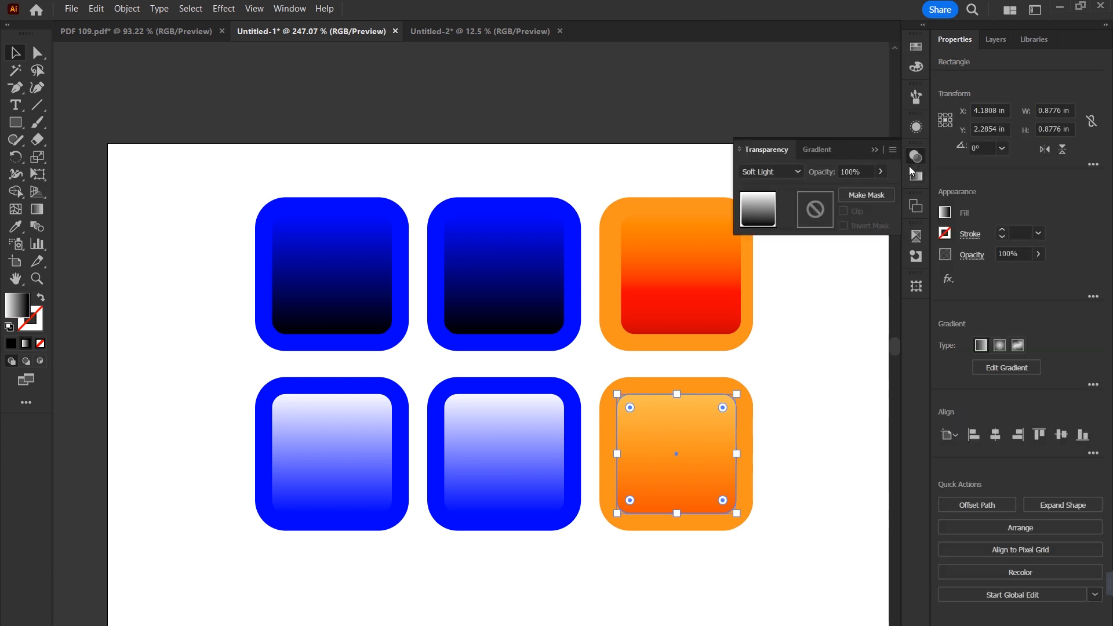
{"action": "left_click", "coordinate": [794, 173]}
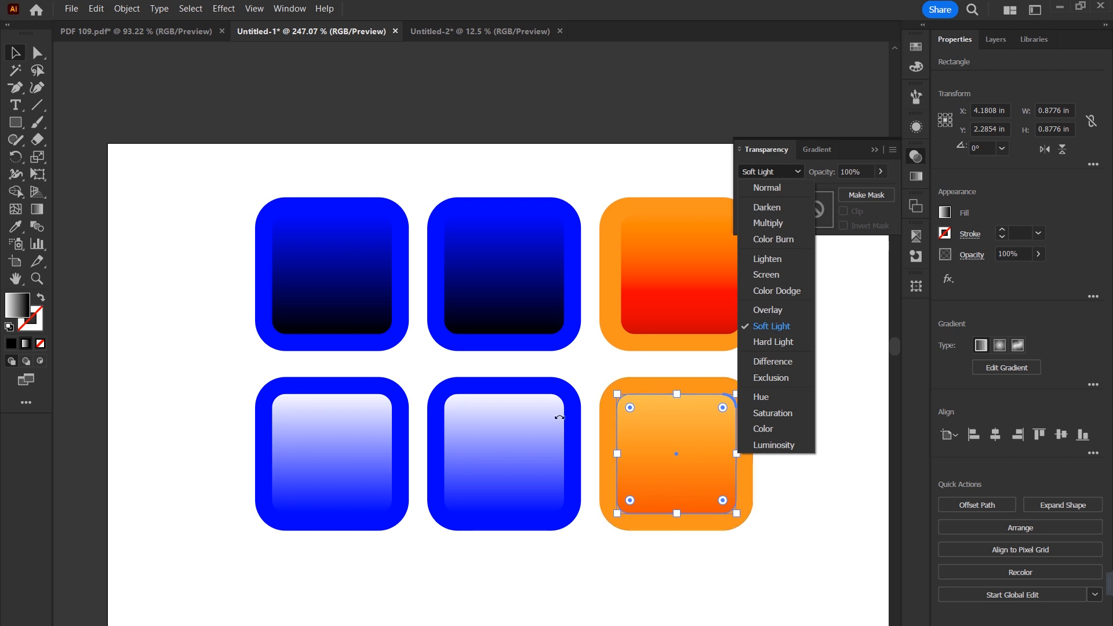
{"action": "left_click", "coordinate": [500, 418]}
{"action": "left_click", "coordinate": [491, 409]}
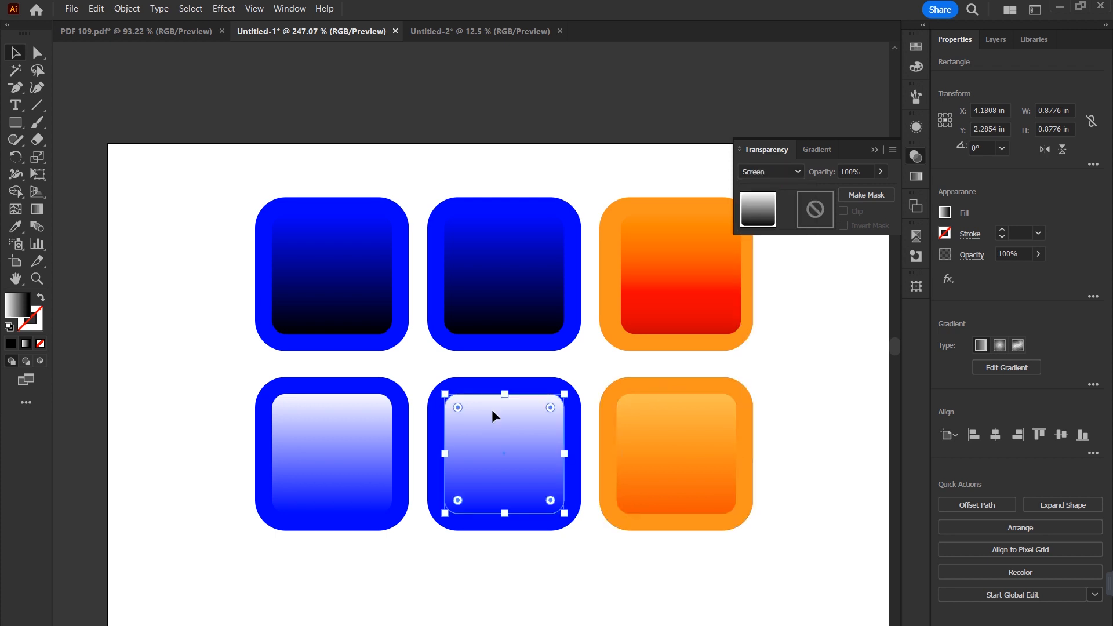
{"action": "left_click", "coordinate": [797, 173]}
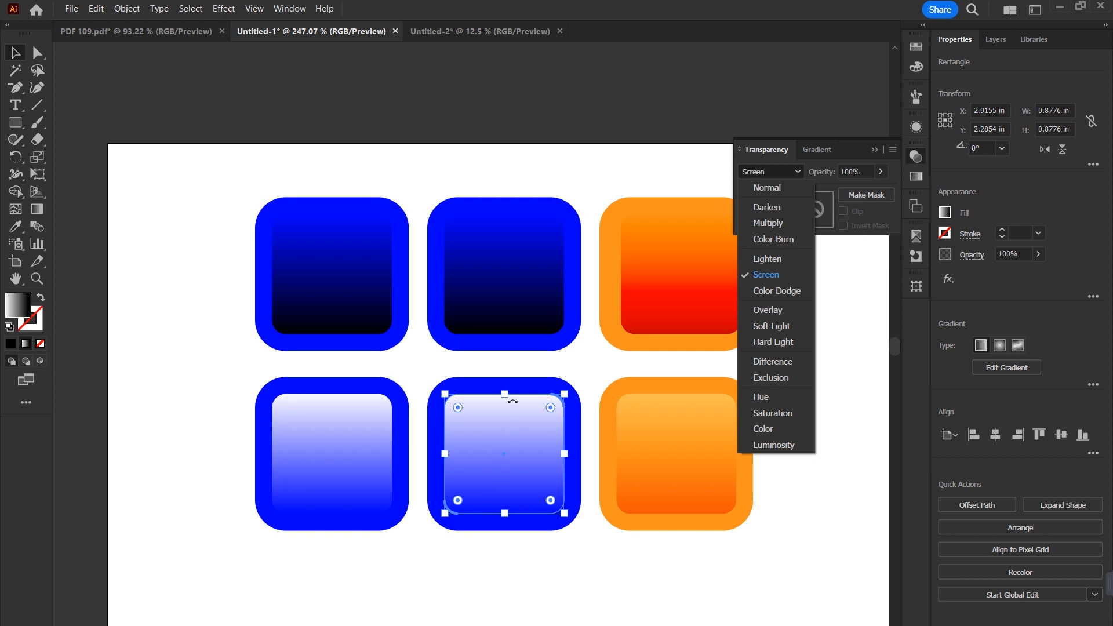
{"action": "left_click", "coordinate": [348, 440]}
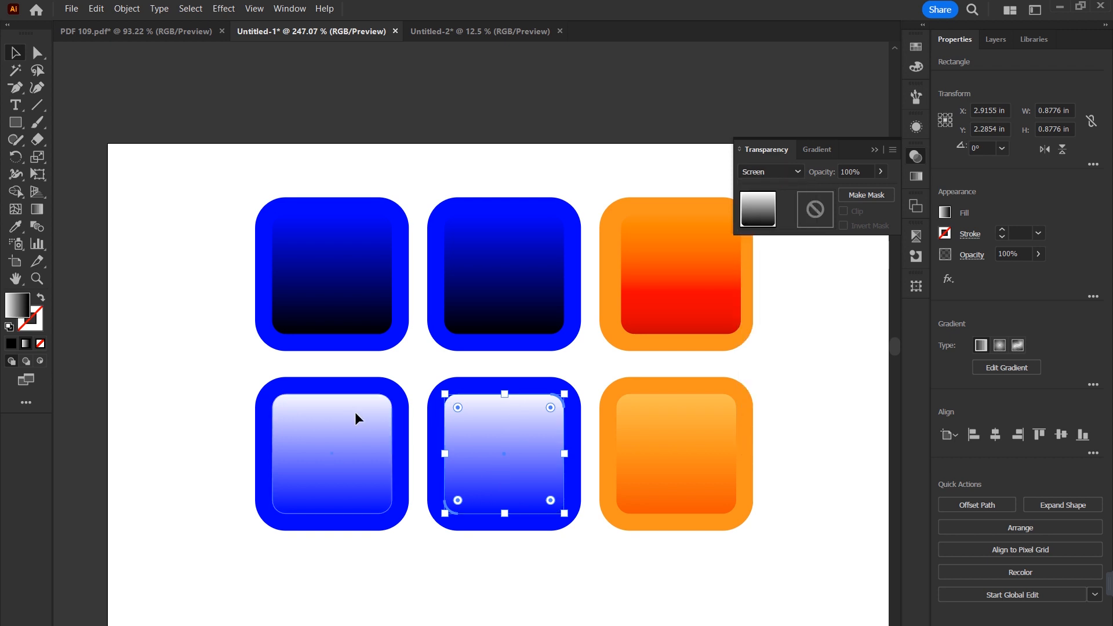
{"action": "left_click", "coordinate": [354, 412]}
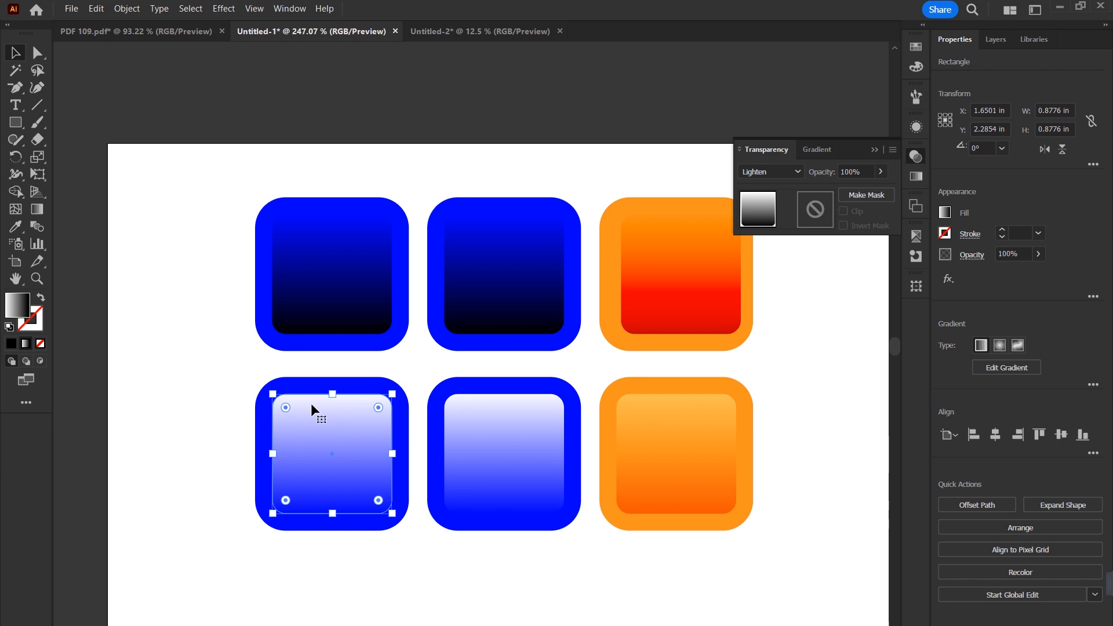
Step: Select all six tiles with their inner squares and look through the available blend modes
{"action": "left_click_drag", "start_coordinate": [238, 191], "coordinate": [777, 566]}
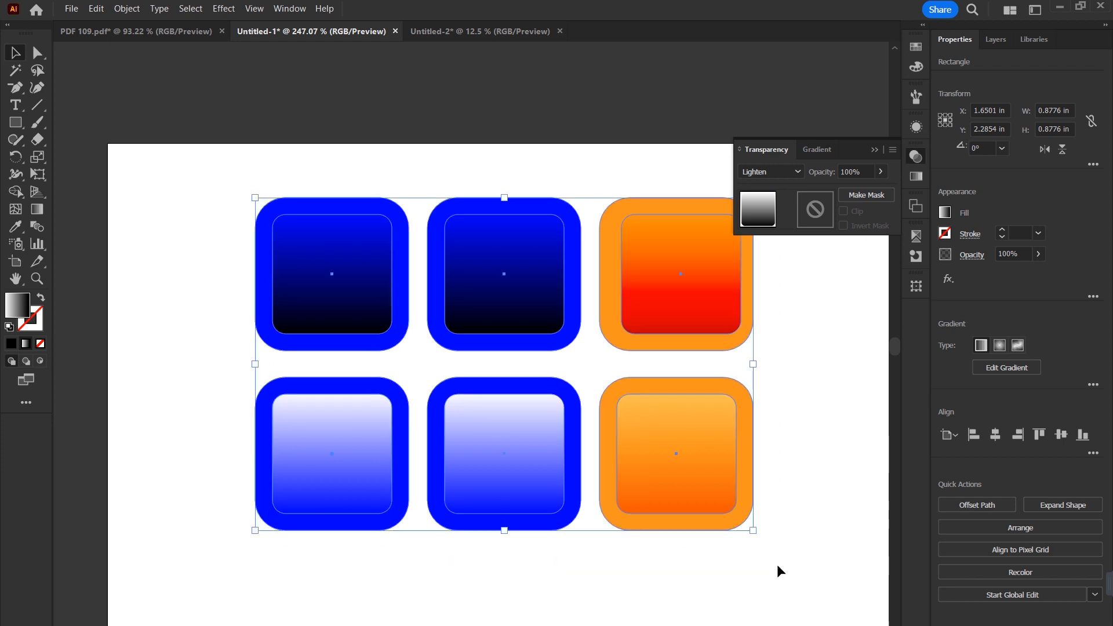
{"action": "left_click", "coordinate": [798, 171]}
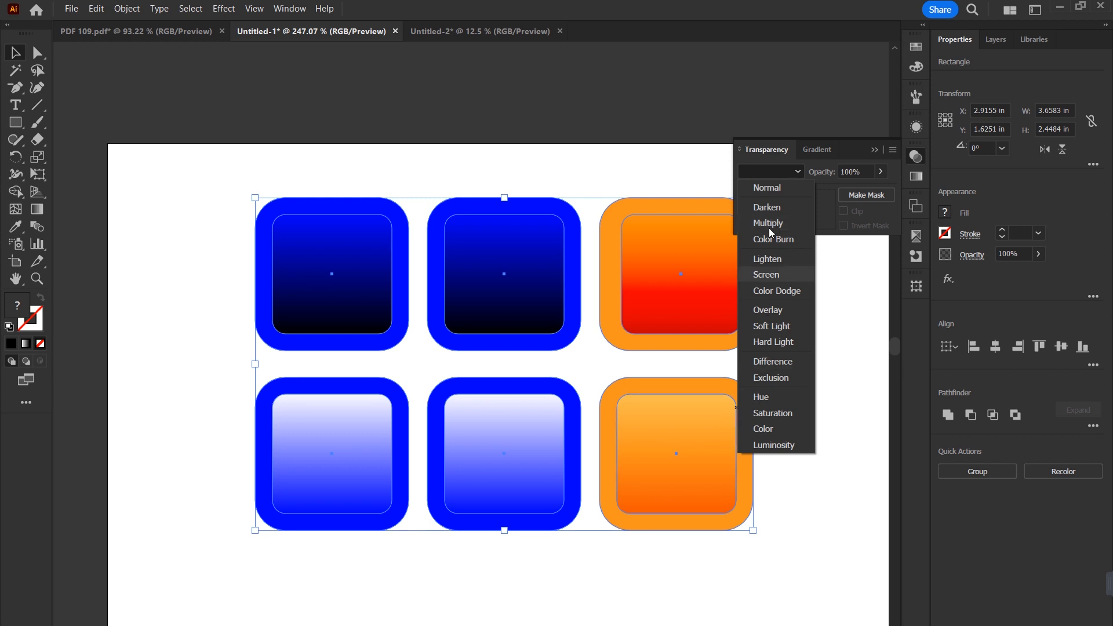
{"action": "left_click", "coordinate": [329, 159]}
{"action": "left_click_drag", "start_coordinate": [269, 152], "coordinate": [777, 561]}
{"action": "left_click", "coordinate": [799, 174]}
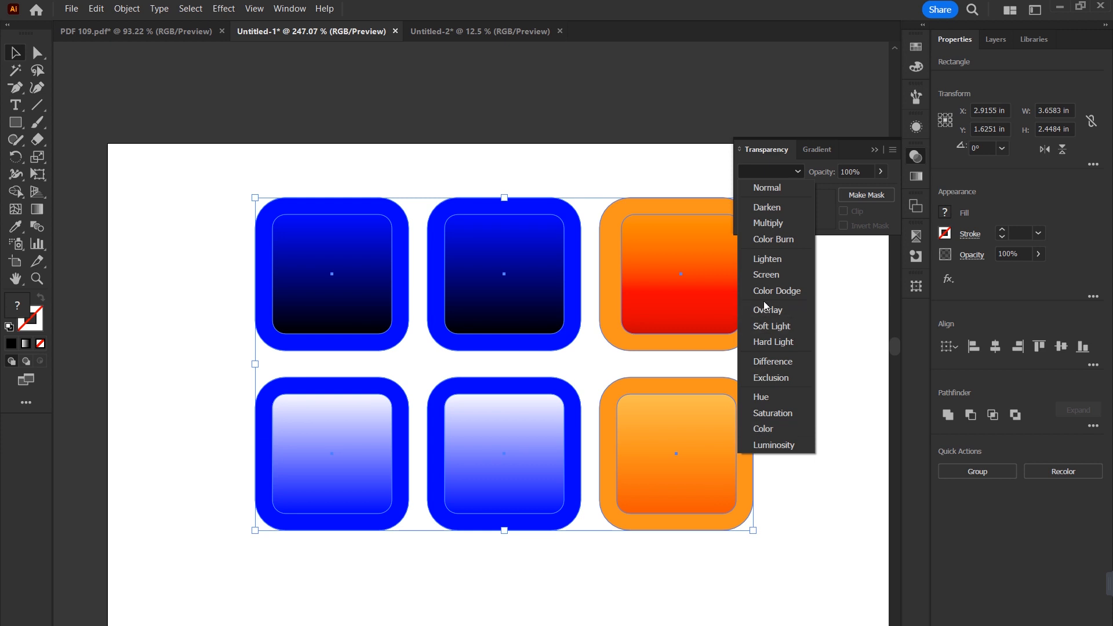
{"action": "left_click", "coordinate": [575, 364]}
Step: Delete all the tiles and draw a gradient-filled square about 0.87 in wide on the artboard
{"action": "left_click_drag", "start_coordinate": [248, 164], "coordinate": [821, 619]}
{"action": "key", "text": "Delete"}
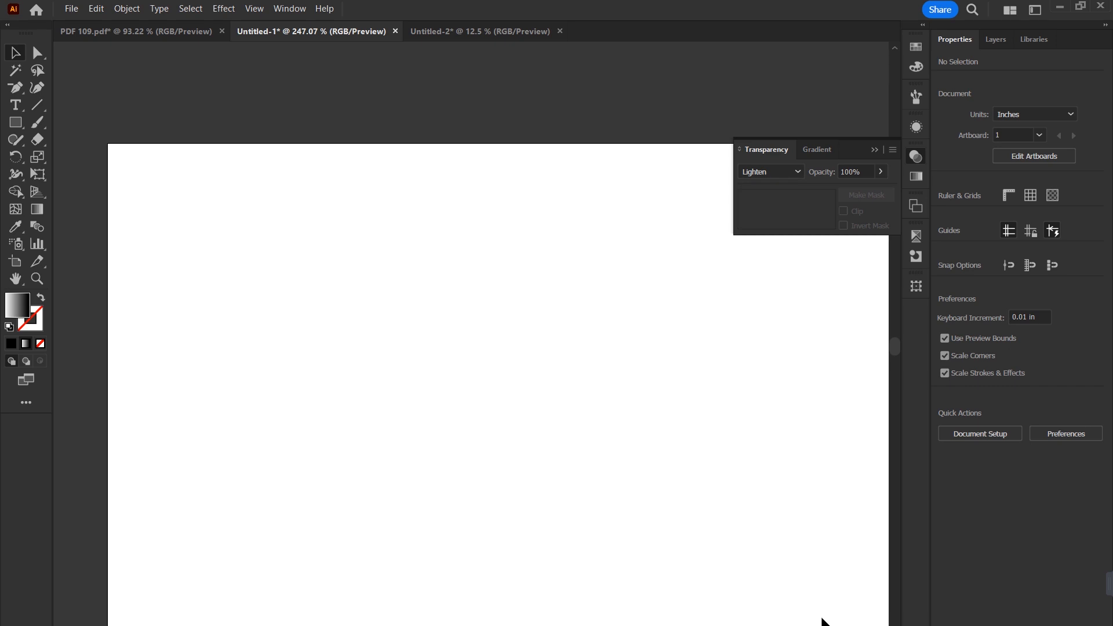
{"action": "key", "text": "m"}
{"action": "left_click_drag", "start_coordinate": [307, 243], "coordinate": [426, 363]}
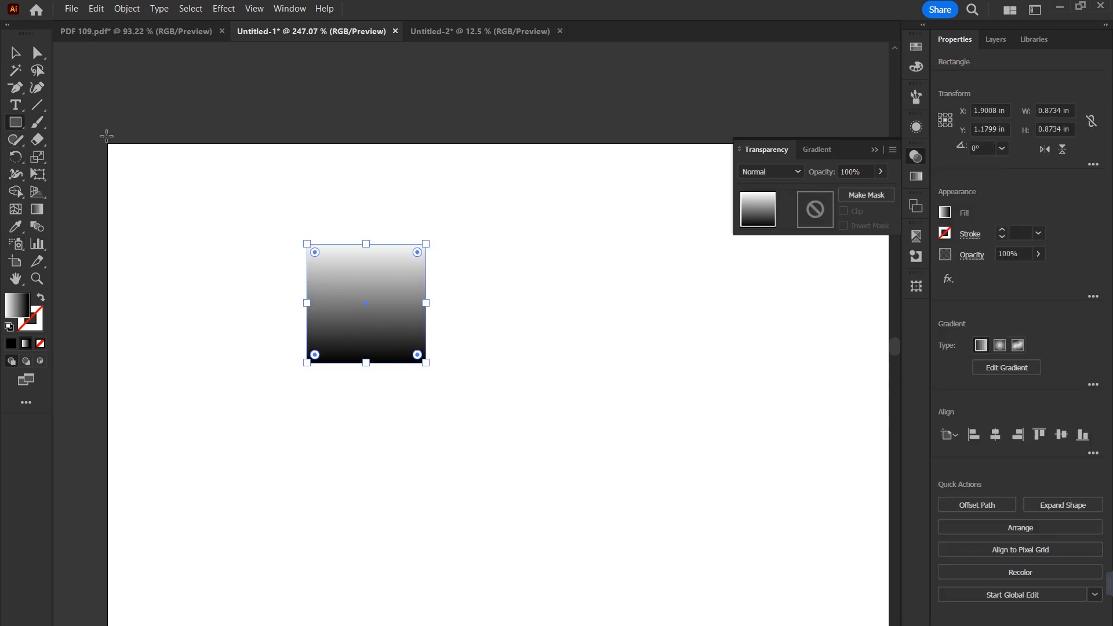
Step: Undo the new square, the deletion of the tiles and the lower row's orange tile fill
{"action": "key", "text": "ctrl+z"}
{"action": "key", "text": "ctrl+z"}
{"action": "key", "text": "ctrl+z"}
{"action": "key", "text": "ctrl+z"}
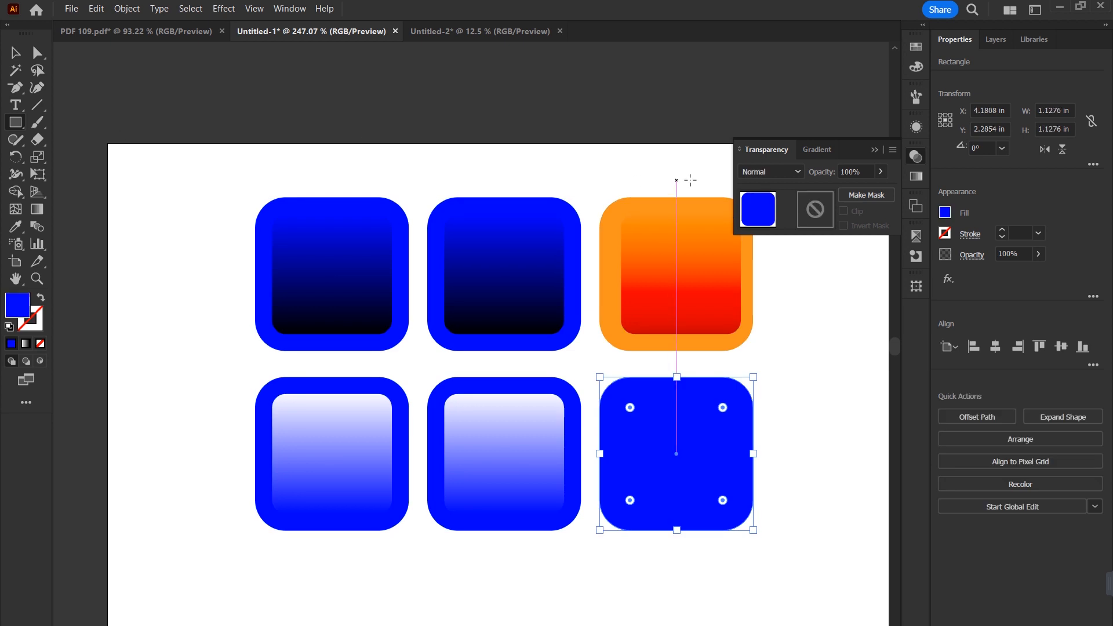
Step: Adjust the gradient of the lower row's middle inner square so white fills about its upper half
{"action": "left_click", "coordinate": [771, 172]}
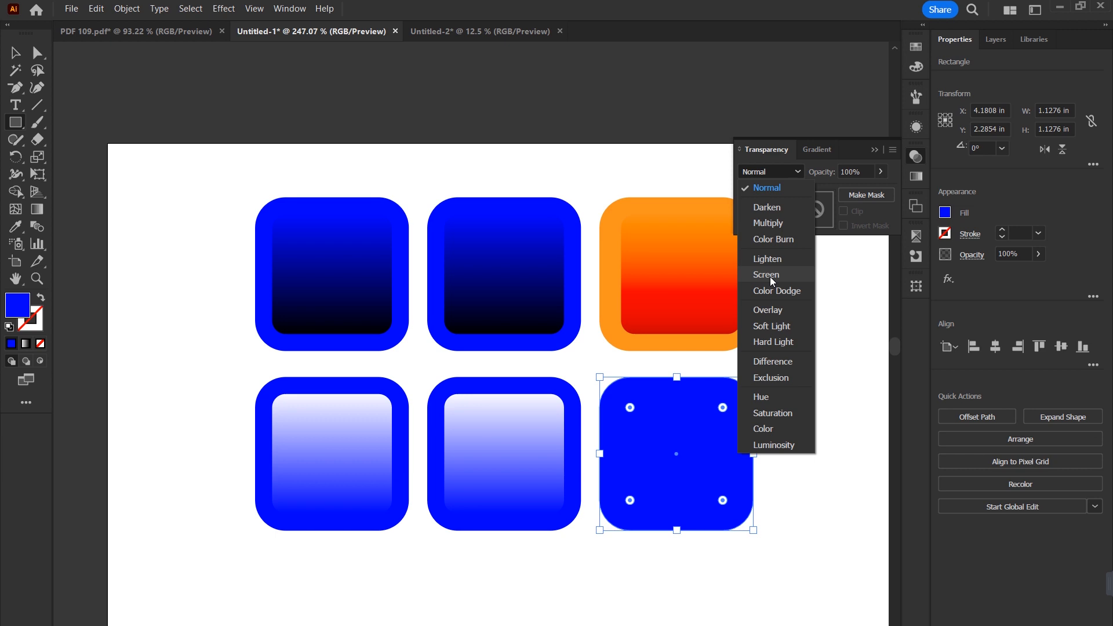
{"action": "left_click", "coordinate": [18, 52]}
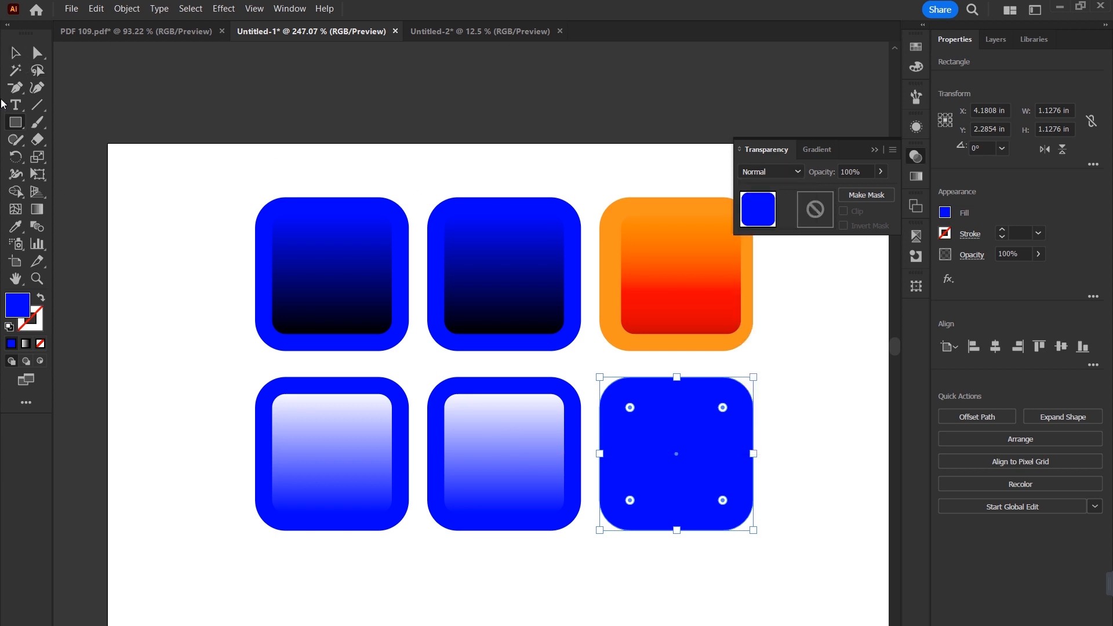
{"action": "left_click", "coordinate": [15, 53]}
{"action": "left_click", "coordinate": [464, 437]}
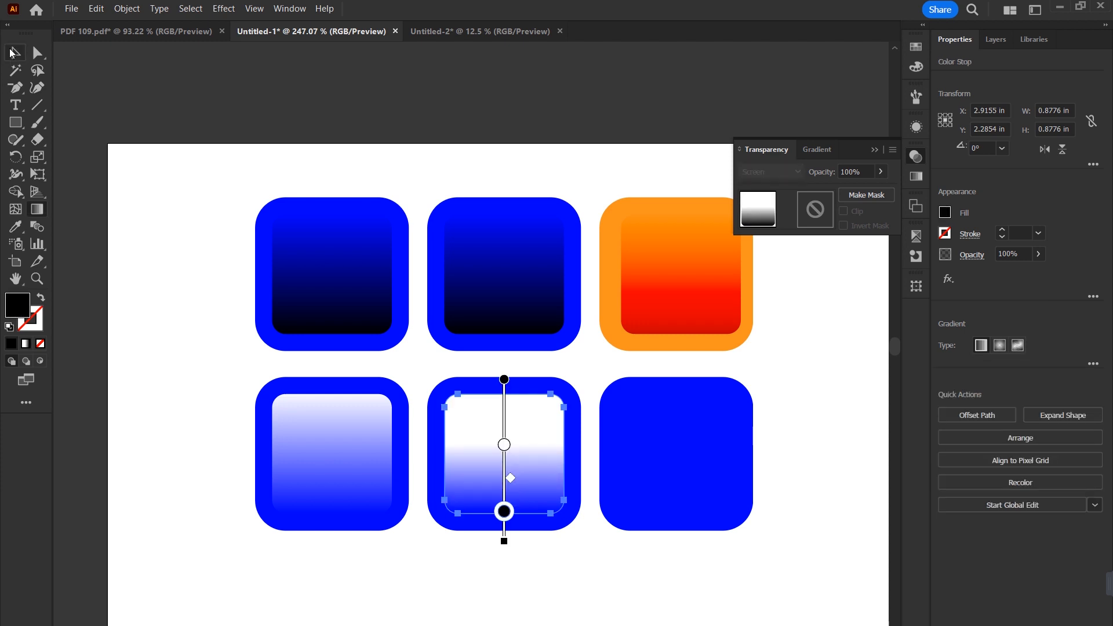
{"action": "left_click", "coordinate": [14, 52]}
{"action": "left_click", "coordinate": [314, 137]}
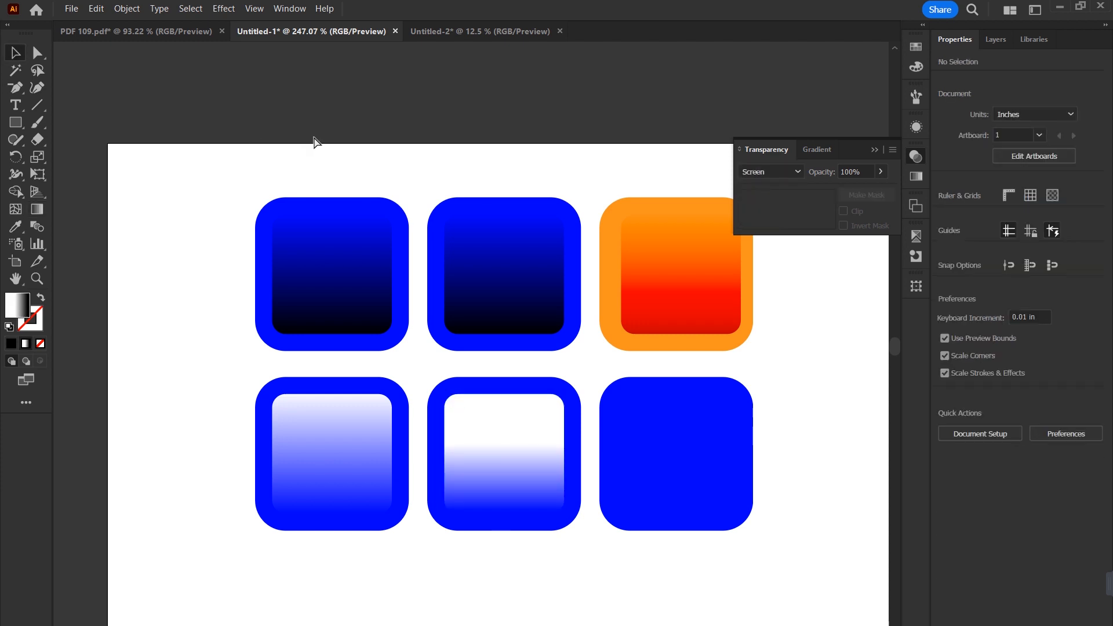
Step: Create a new print document with the Letter preset, 612 x 792 pt, in CMYK Color mode
{"action": "key", "text": "ctrl+n"}
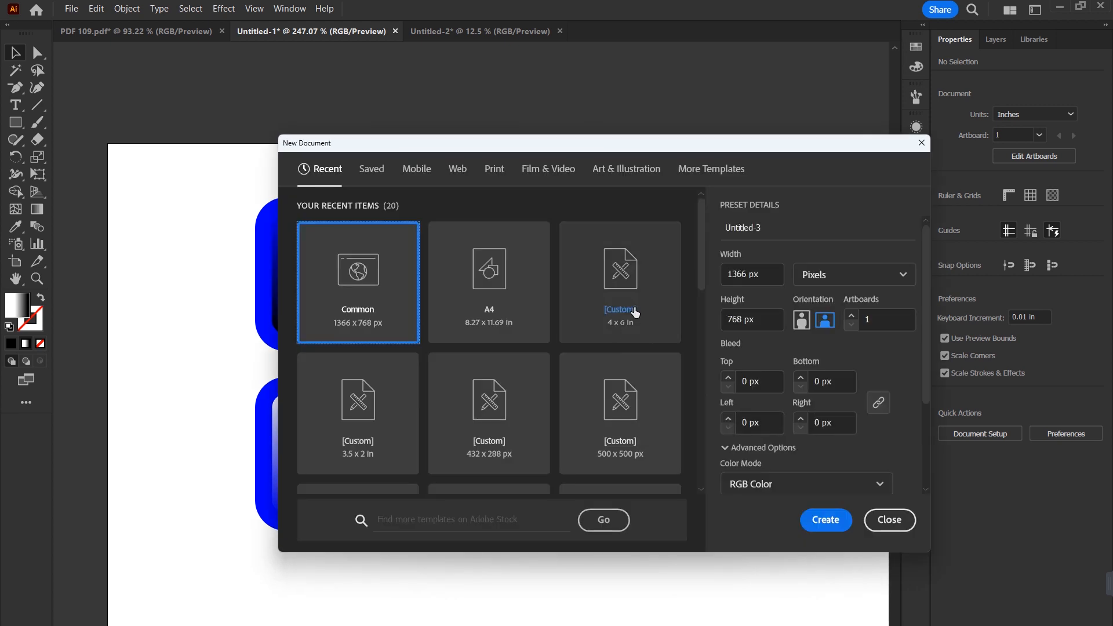
{"action": "left_click", "coordinate": [826, 523]}
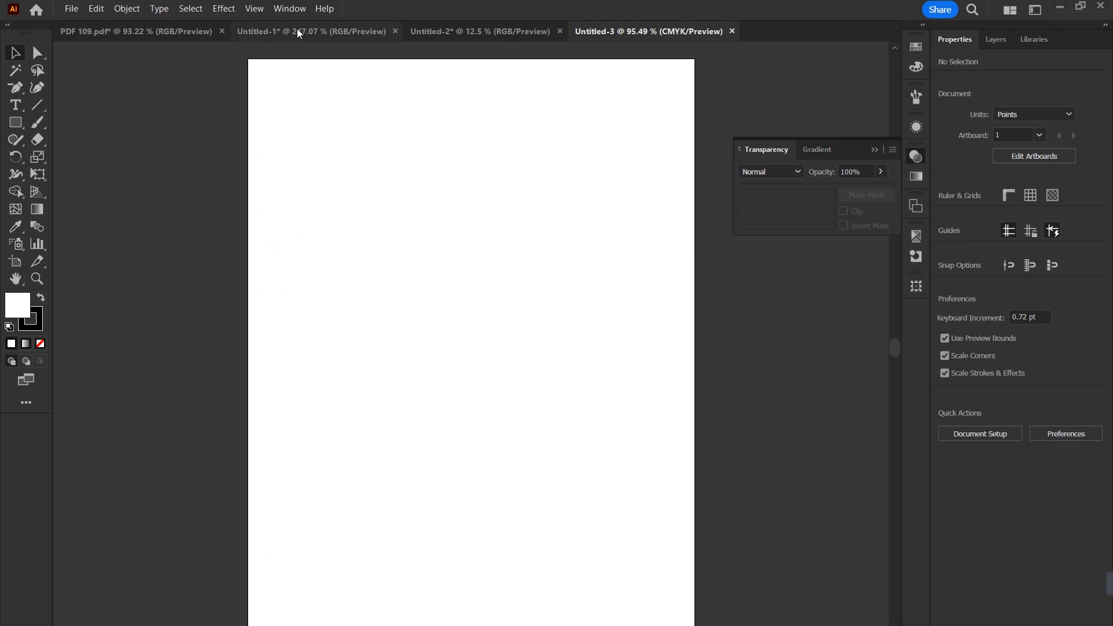
Step: Copy the lower row's middle tile and its inner square from Untitled-1 into the new CMYK document
{"action": "left_click", "coordinate": [299, 33]}
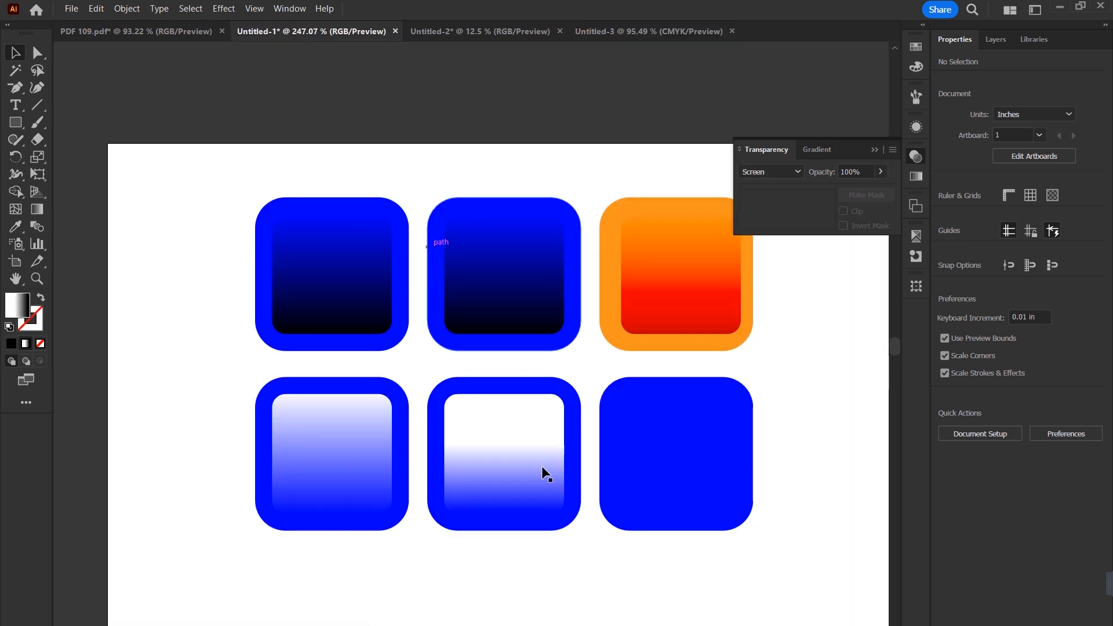
{"action": "left_click_drag", "start_coordinate": [457, 597], "coordinate": [551, 383]}
{"action": "left_click_drag", "start_coordinate": [509, 426], "coordinate": [489, 383]}
{"action": "key", "text": "z"}
{"action": "left_click_drag", "start_coordinate": [454, 344], "coordinate": [620, 442]}
{"action": "key", "text": "v"}
{"action": "left_click", "coordinate": [703, 443]}
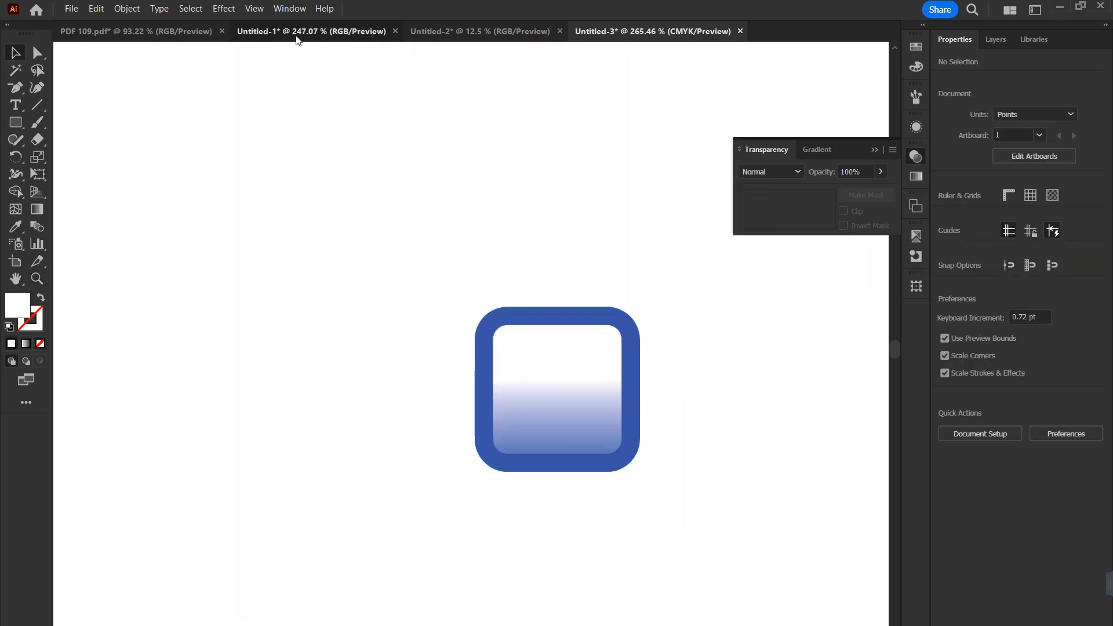
Step: Compare the middle tile in the RGB document with its copy in Untitled-3, checking the inner square's blend mode
{"action": "left_click", "coordinate": [296, 37]}
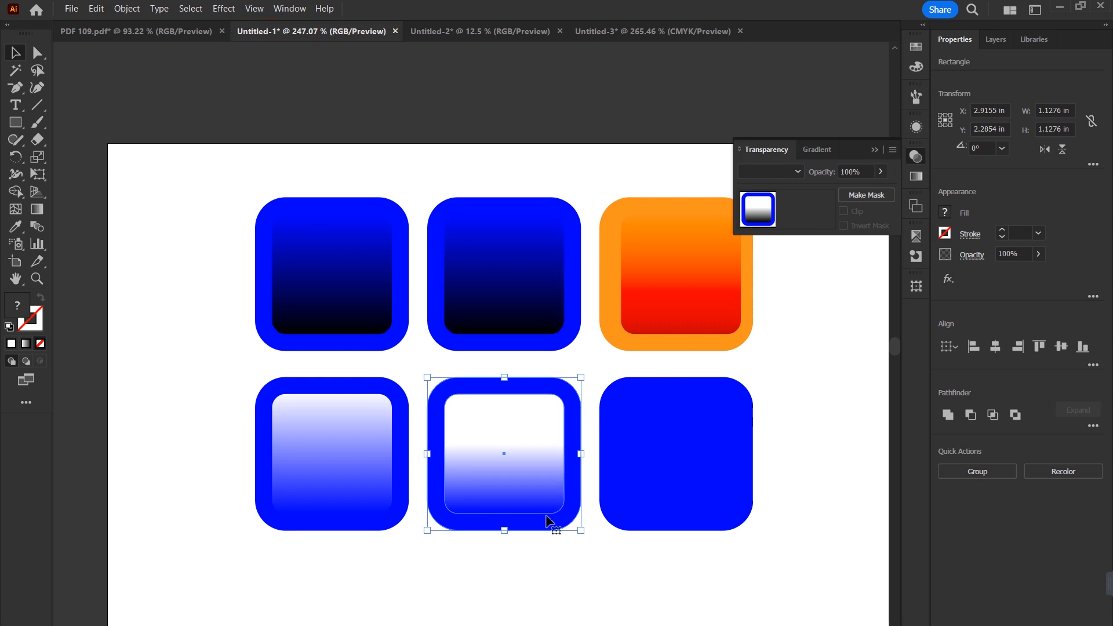
{"action": "left_click", "coordinate": [635, 30]}
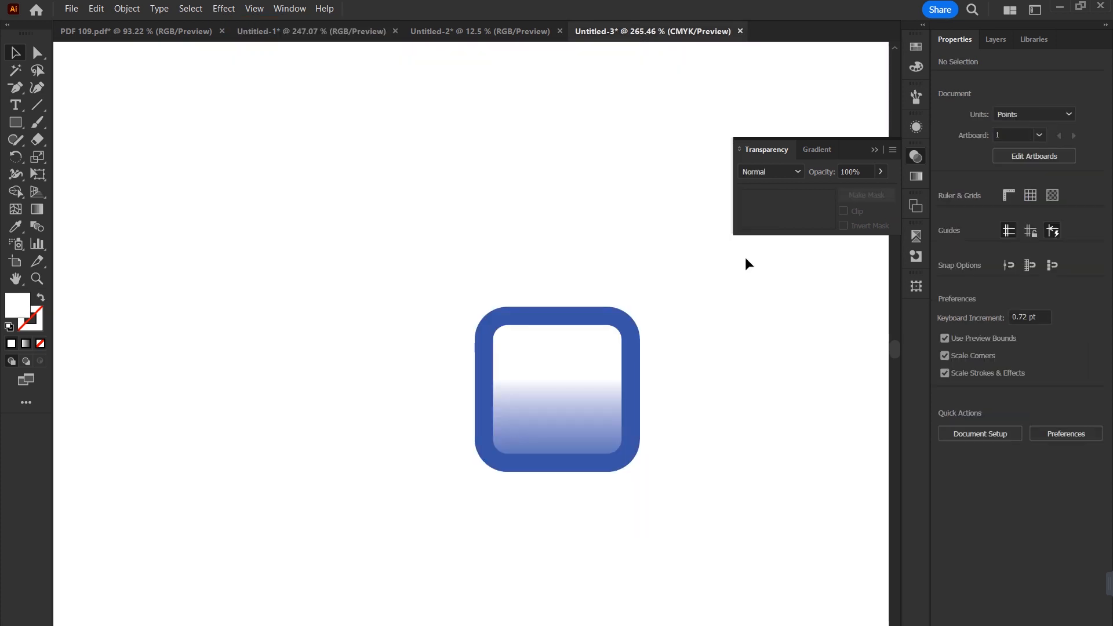
{"action": "left_click", "coordinate": [571, 421]}
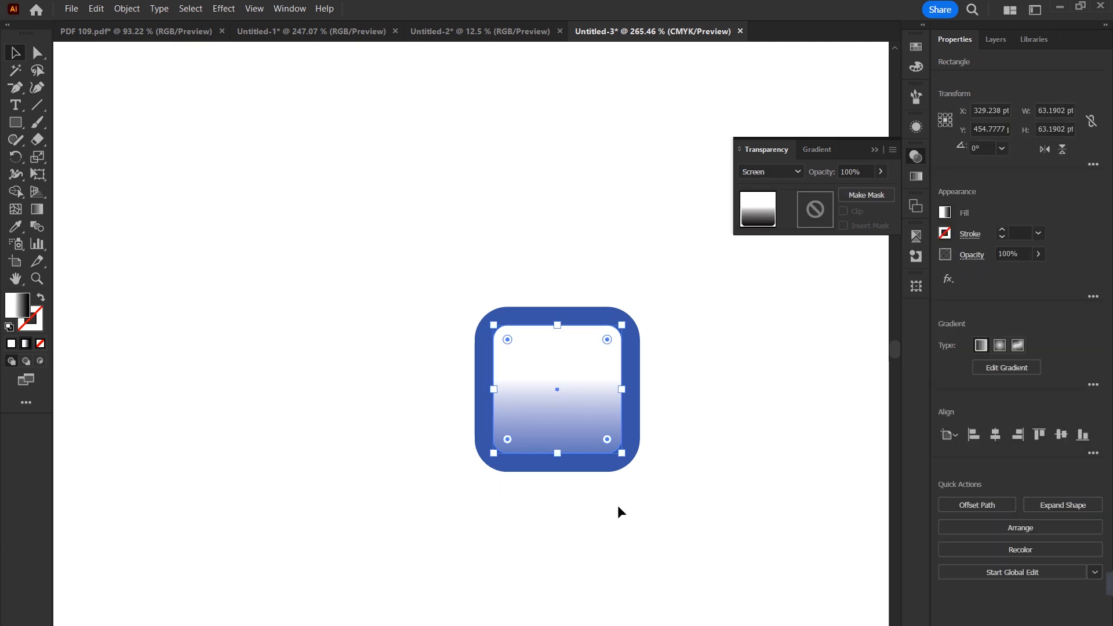
Step: Turn the inner square's gradient into white only: add a white stop at about 6%, remove the black stop and place the other white stop at about 70%
{"action": "key", "text": "ctrl+h"}
{"action": "left_click", "coordinate": [585, 436]}
{"action": "left_click", "coordinate": [703, 371]}
{"action": "left_click", "coordinate": [577, 382]}
{"action": "left_click", "coordinate": [911, 179]}
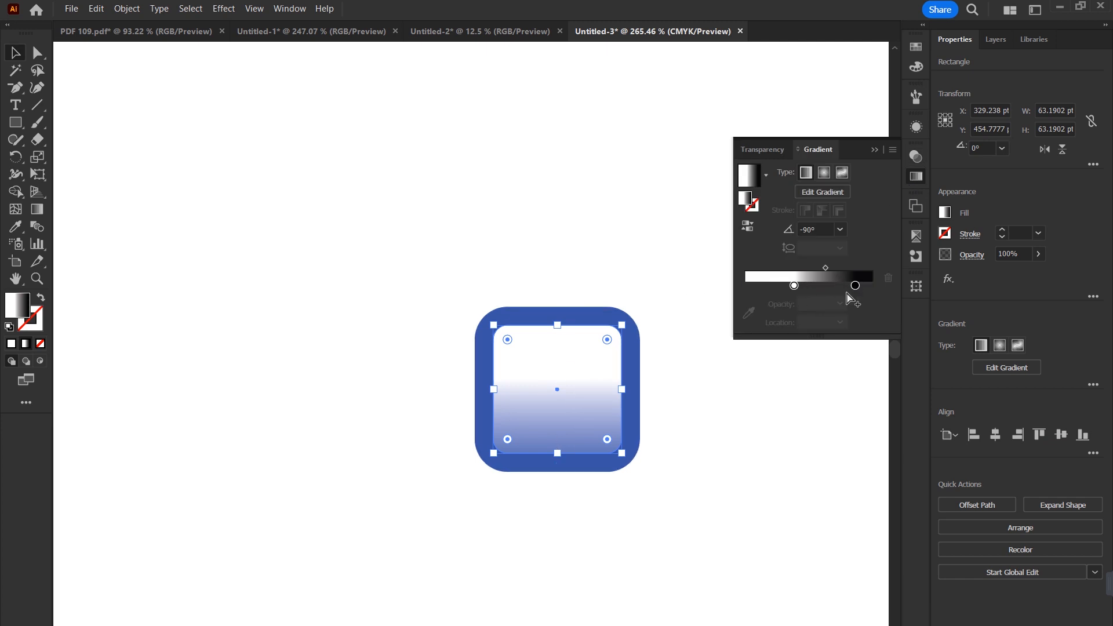
{"action": "left_click", "coordinate": [753, 286]}
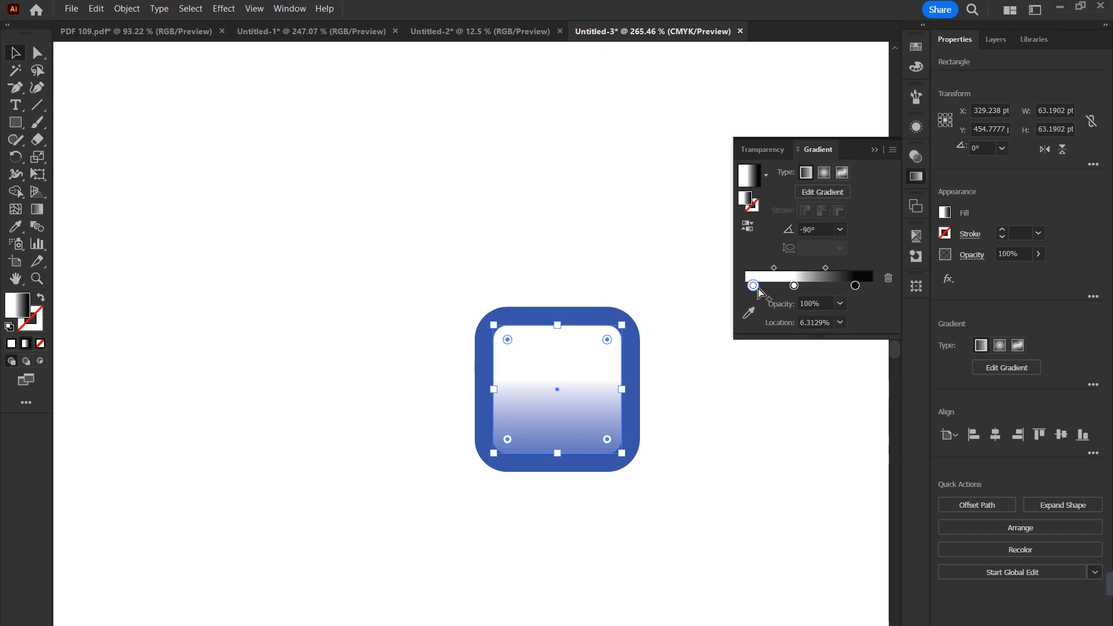
{"action": "left_click_drag", "start_coordinate": [855, 285], "coordinate": [865, 339]}
{"action": "left_click_drag", "start_coordinate": [794, 286], "coordinate": [834, 286]}
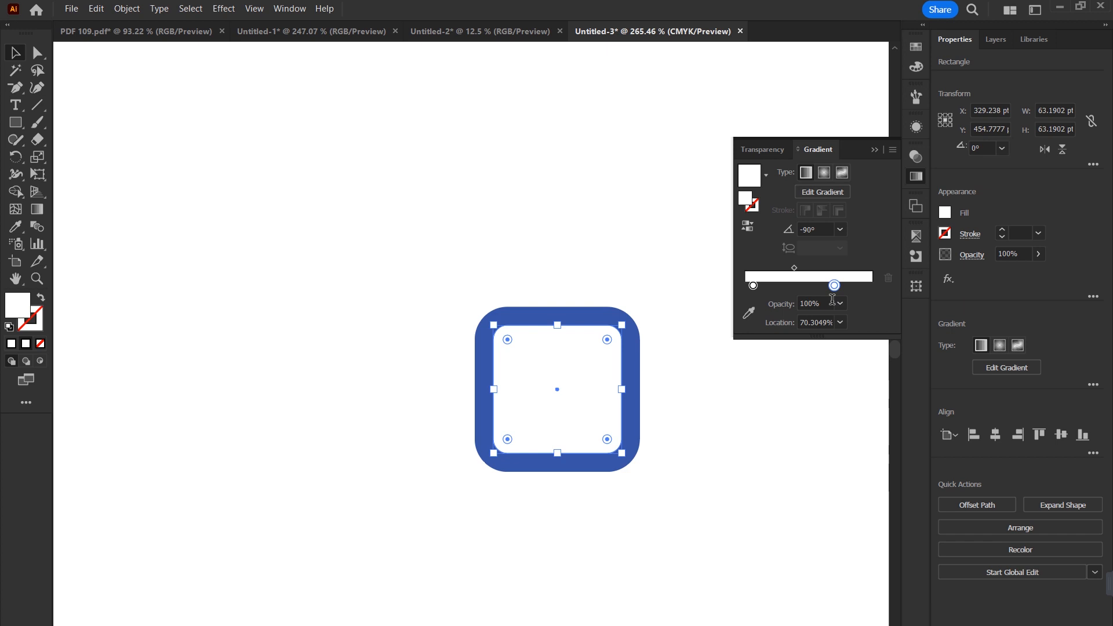
Step: Set the opacity of the gradient's second white stop to 0% so the inner square fades to transparent
{"action": "left_click", "coordinate": [778, 306]}
{"action": "type", "text": "0"}
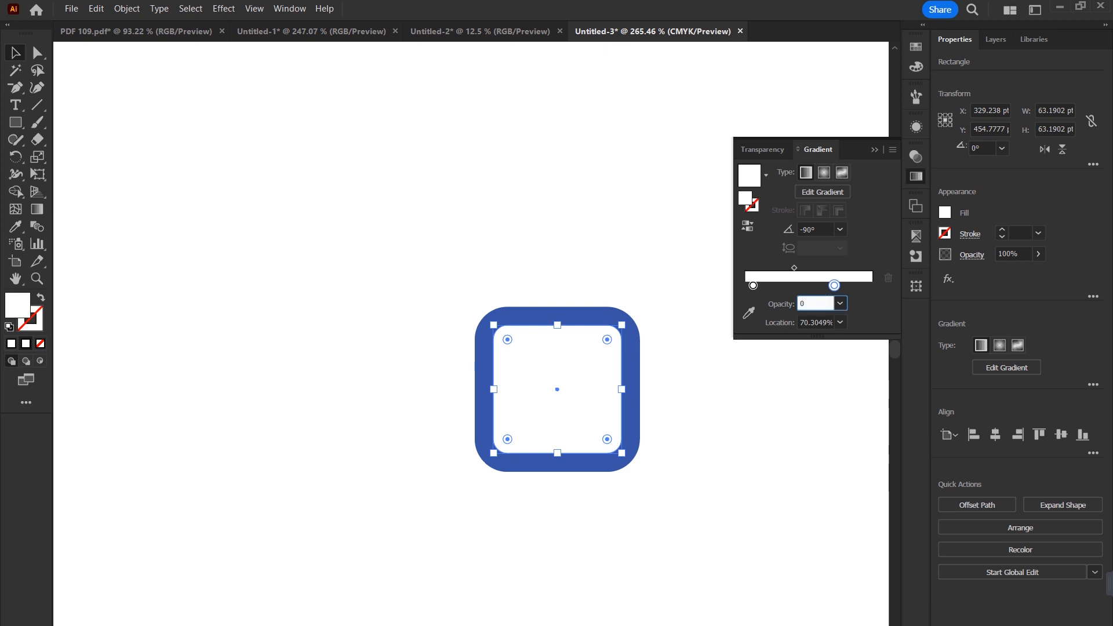
{"action": "key", "text": "Return"}
{"action": "left_click", "coordinate": [792, 407]}
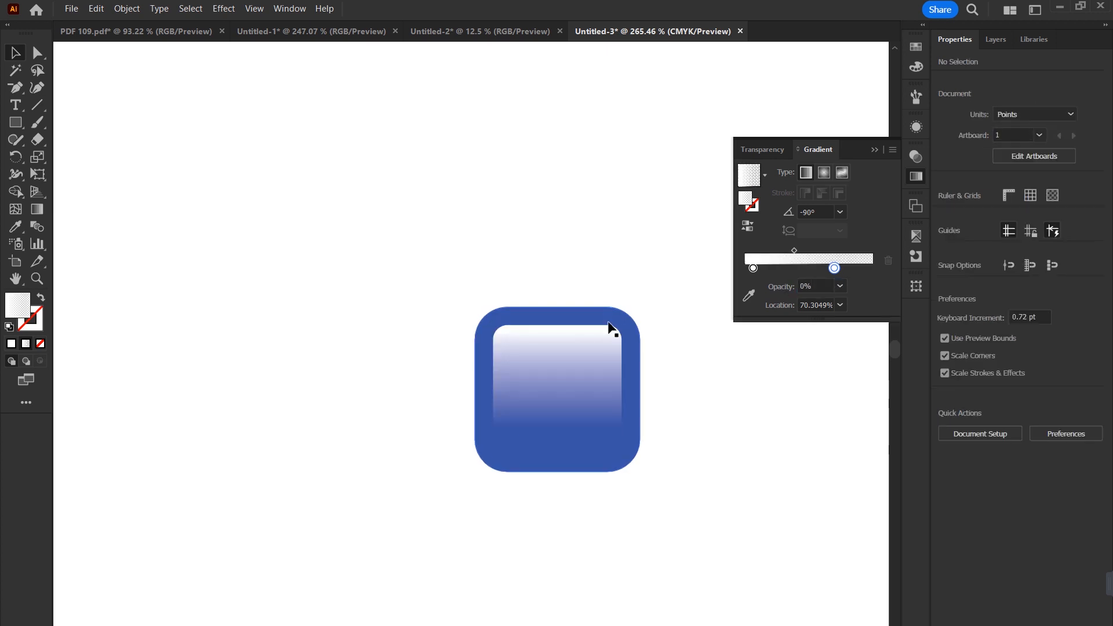
{"action": "left_click", "coordinate": [581, 354]}
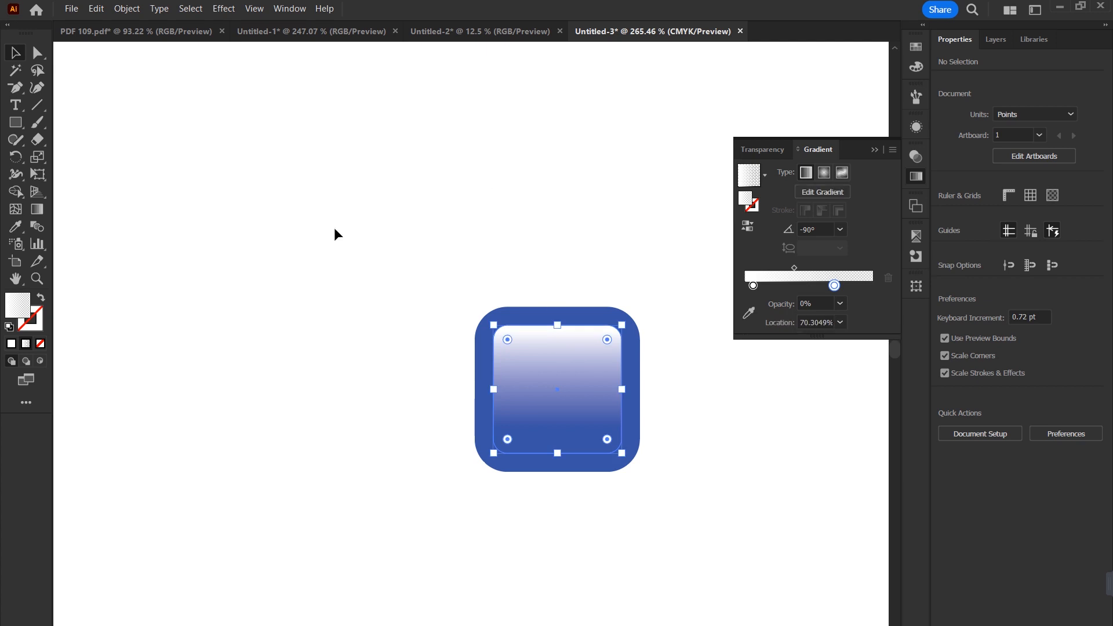
Step: Delete all six tiles and their inner squares from the RGB document Untitled-1
{"action": "left_click", "coordinate": [332, 30]}
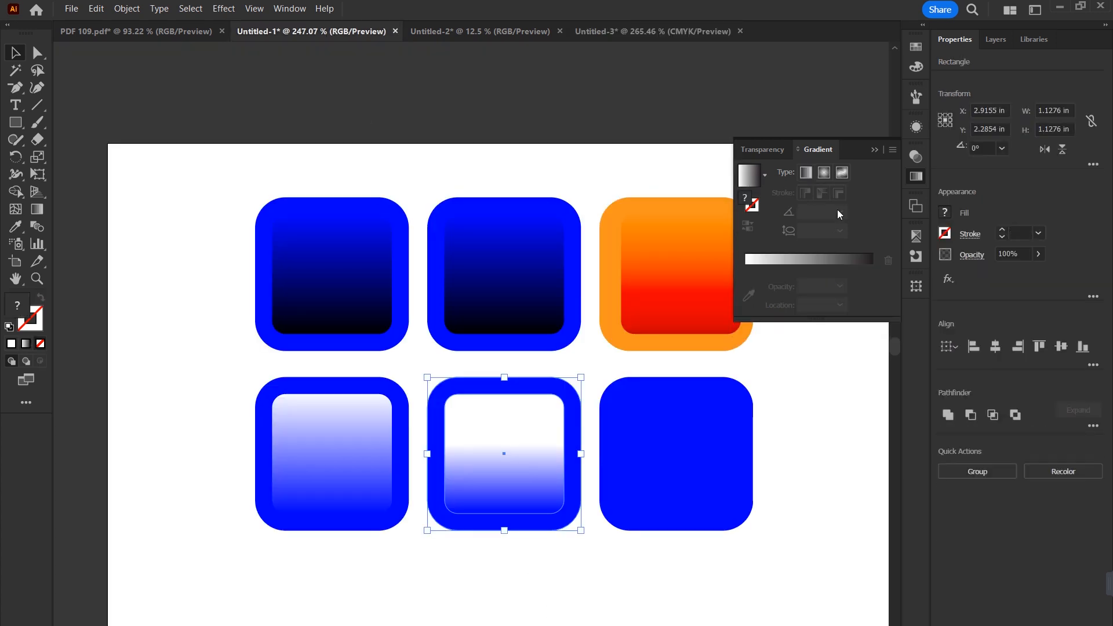
{"action": "left_click", "coordinate": [874, 150]}
{"action": "left_click_drag", "start_coordinate": [251, 174], "coordinate": [783, 541]}
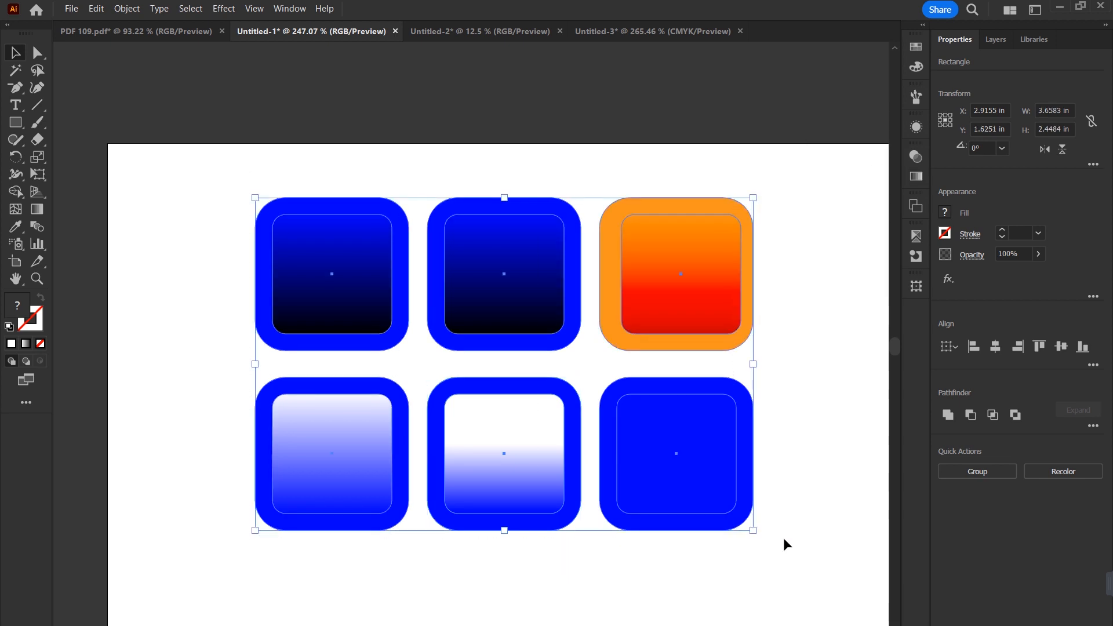
{"action": "key", "text": "period"}
{"action": "left_click", "coordinate": [784, 540]}
Step: Draw a rectangle about 0.96 x 0.98 in on the artboard's upper part and fill it with the red swatch
{"action": "left_click", "coordinate": [23, 127]}
{"action": "left_click_drag", "start_coordinate": [318, 220], "coordinate": [475, 353]}
{"action": "left_click_drag", "start_coordinate": [480, 294], "coordinate": [453, 290]}
{"action": "left_click", "coordinate": [916, 46]}
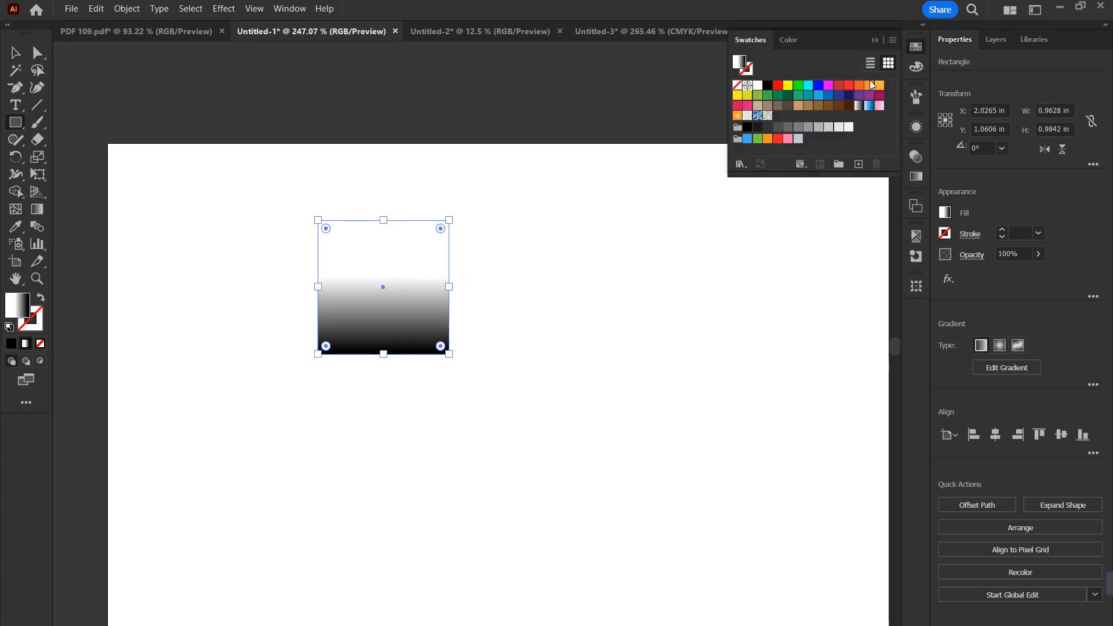
{"action": "left_click", "coordinate": [778, 85]}
Step: Delete the tile and its inner square from the CMYK document Untitled-3
{"action": "left_click", "coordinate": [697, 32]}
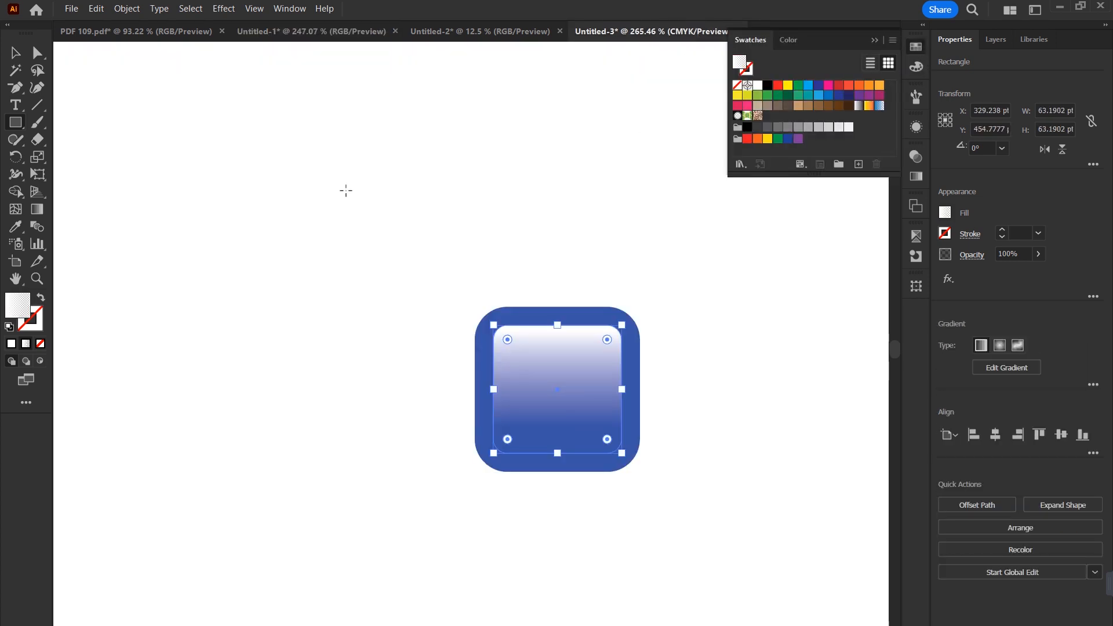
{"action": "left_click", "coordinate": [15, 52]}
{"action": "key", "text": "Delete"}
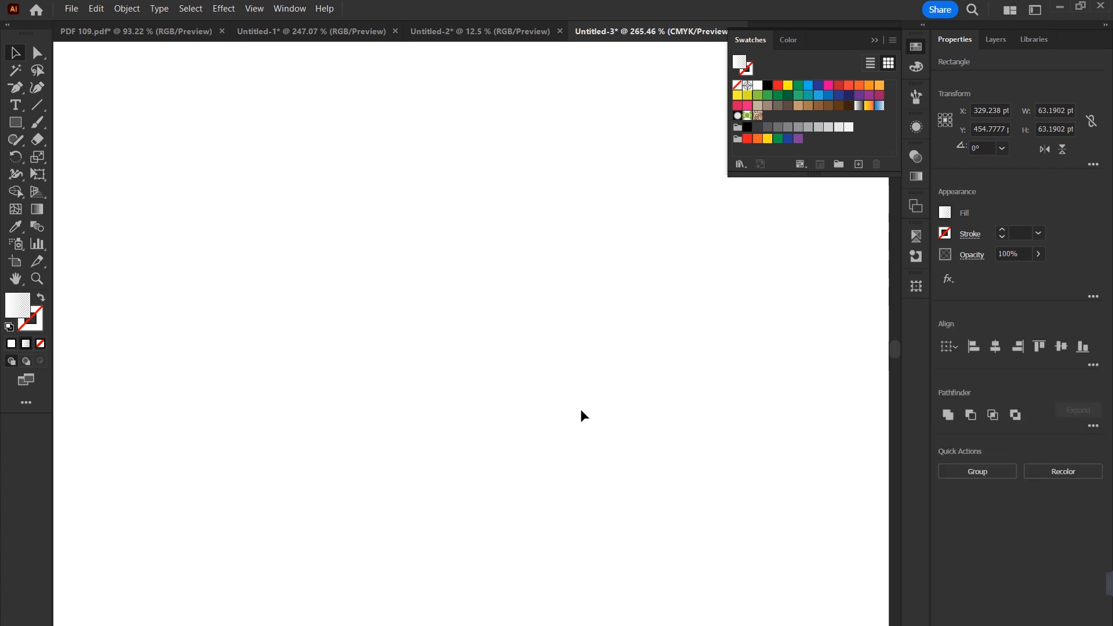
Step: Draw a square about 61 pt wide in the CMYK document and fill it with the cyan swatch
{"action": "key", "text": "m"}
{"action": "left_click_drag", "start_coordinate": [273, 198], "coordinate": [367, 322]}
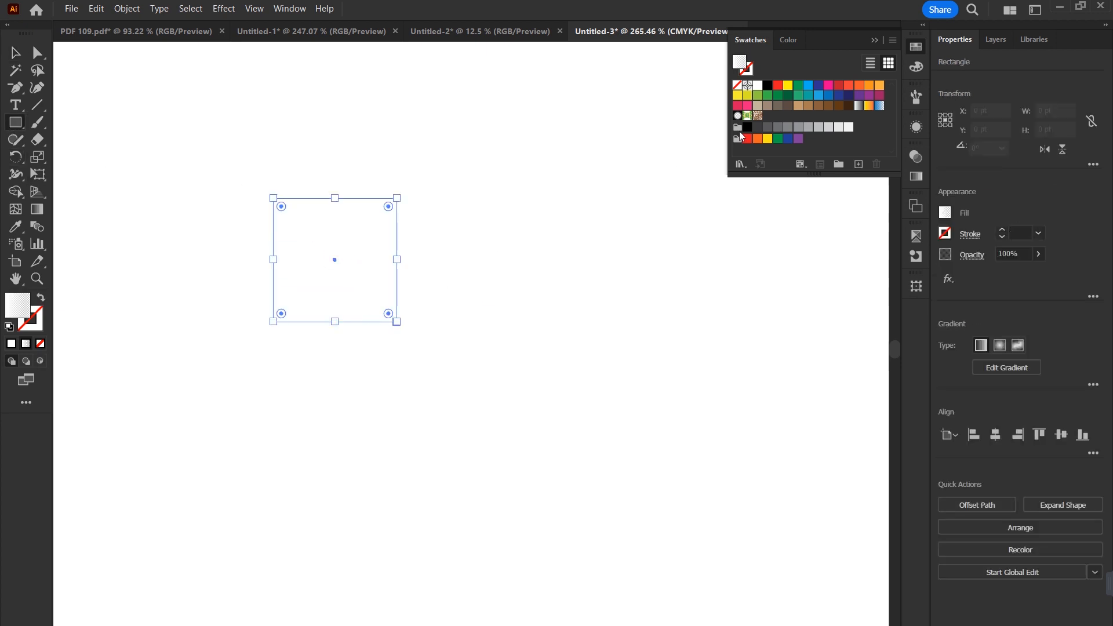
{"action": "left_click", "coordinate": [808, 86]}
Step: Add three copies of the cyan square in a row to its right, filled with the magenta, yellow and black swatches
{"action": "key", "text": "v"}
{"action": "left_click_drag", "start_coordinate": [324, 271], "coordinate": [598, 260]}
{"action": "left_click", "coordinate": [829, 85]}
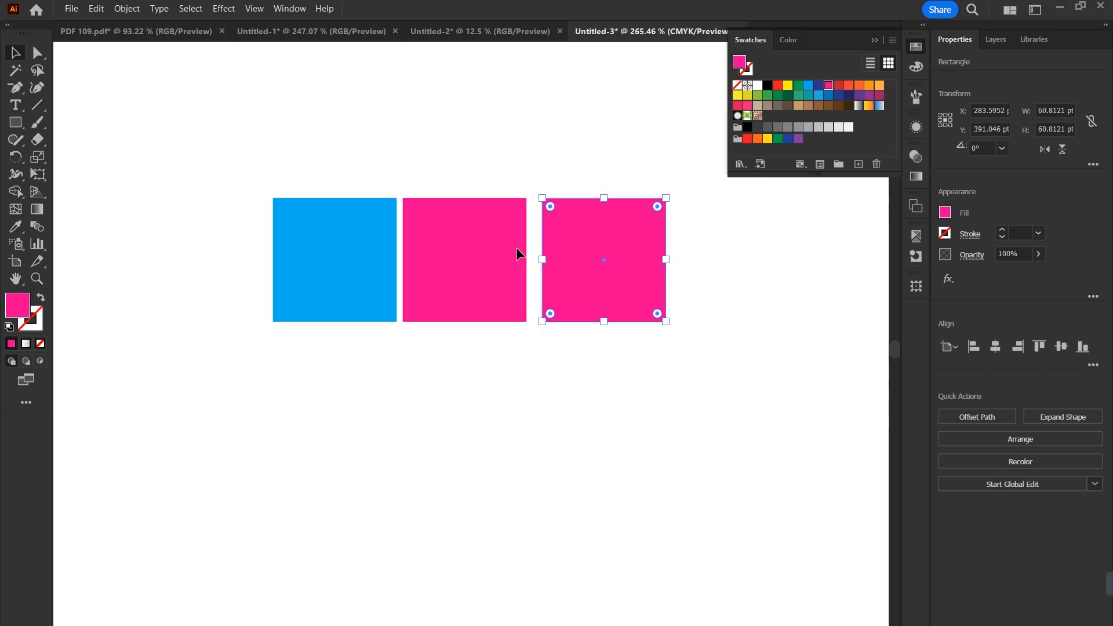
{"action": "left_click", "coordinate": [475, 249]}
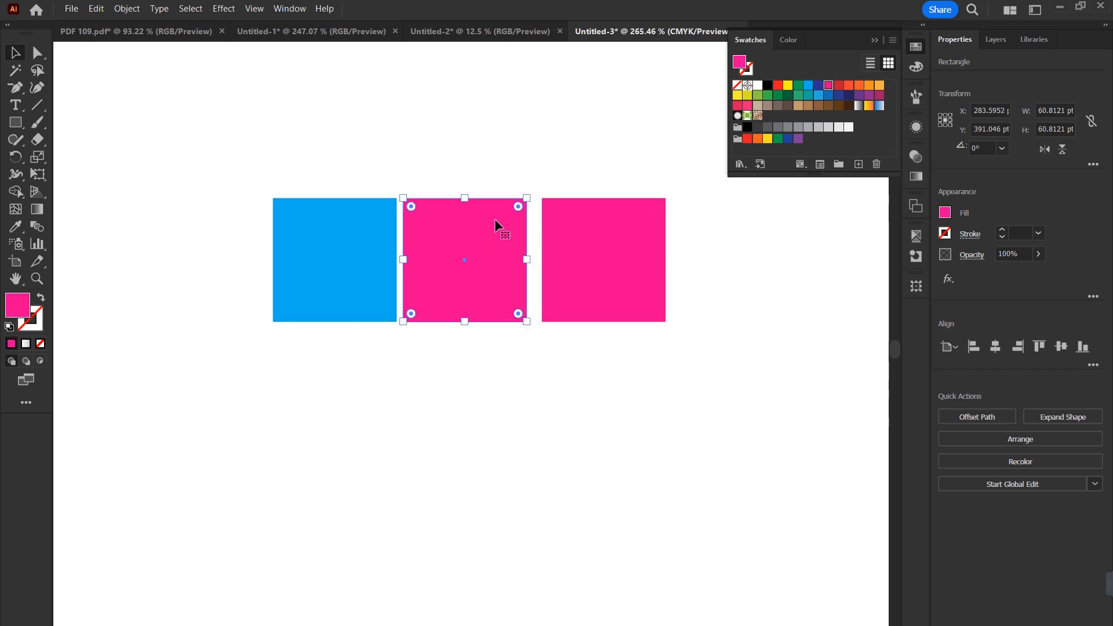
{"action": "left_click", "coordinate": [594, 229]}
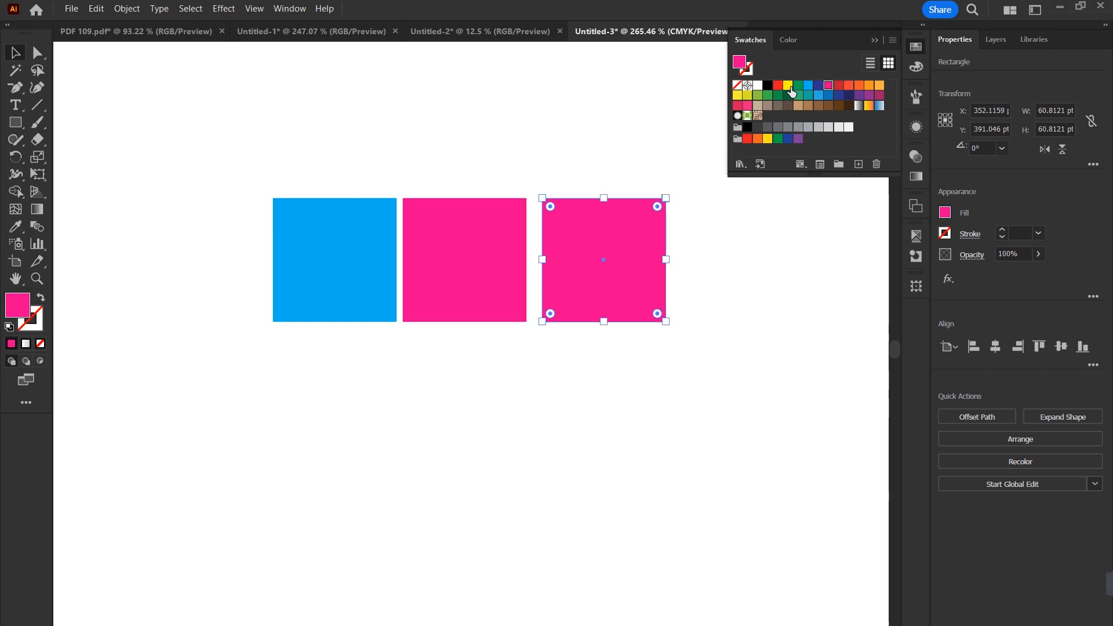
{"action": "left_click", "coordinate": [789, 85]}
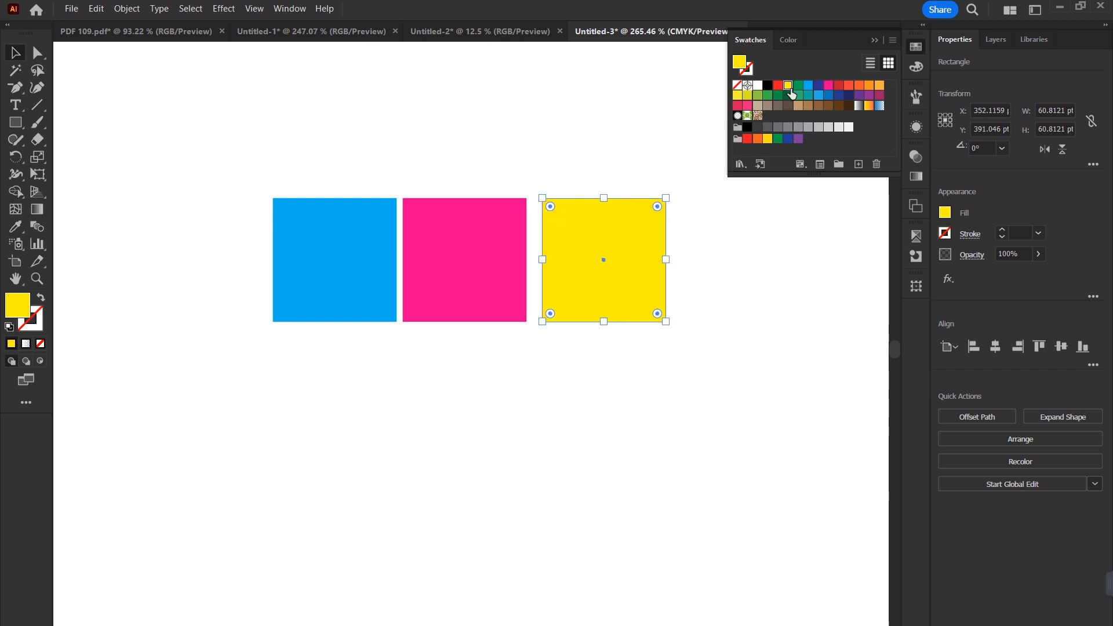
{"action": "left_click_drag", "start_coordinate": [621, 242], "coordinate": [766, 243]}
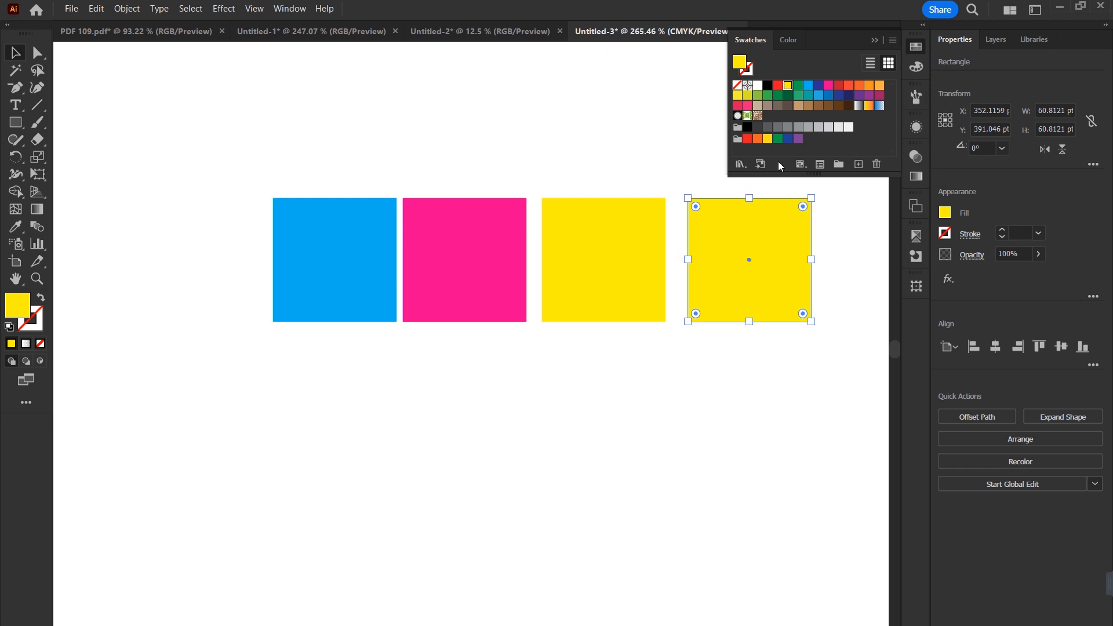
{"action": "left_click", "coordinate": [766, 87]}
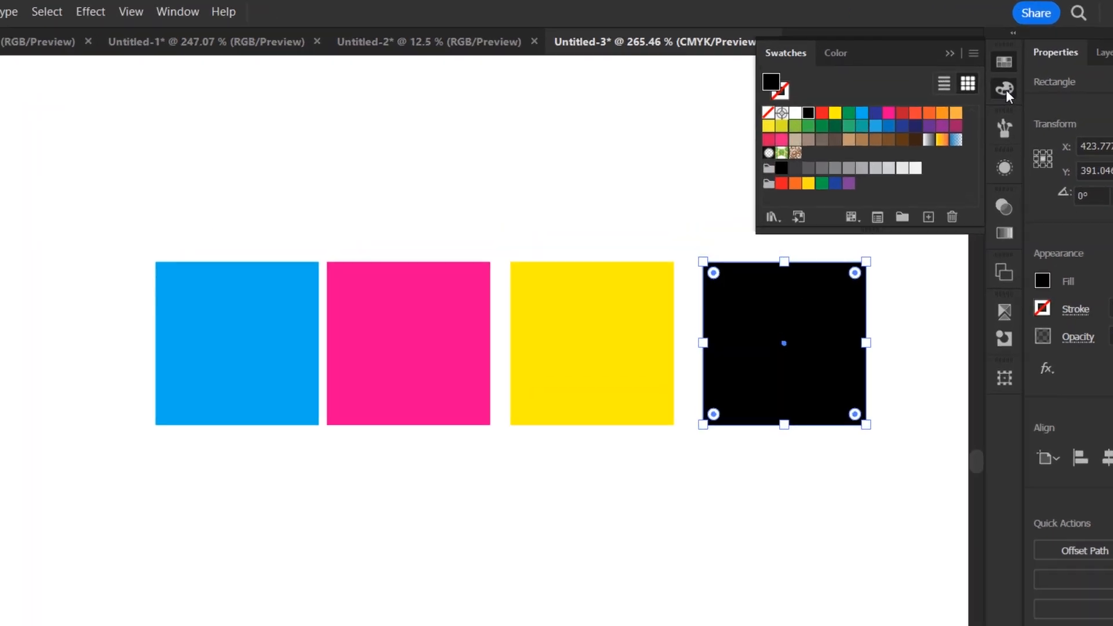
Step: Examine the C, M, Y and K fill values of the black, yellow, magenta and cyan squares
{"action": "left_click", "coordinate": [915, 68]}
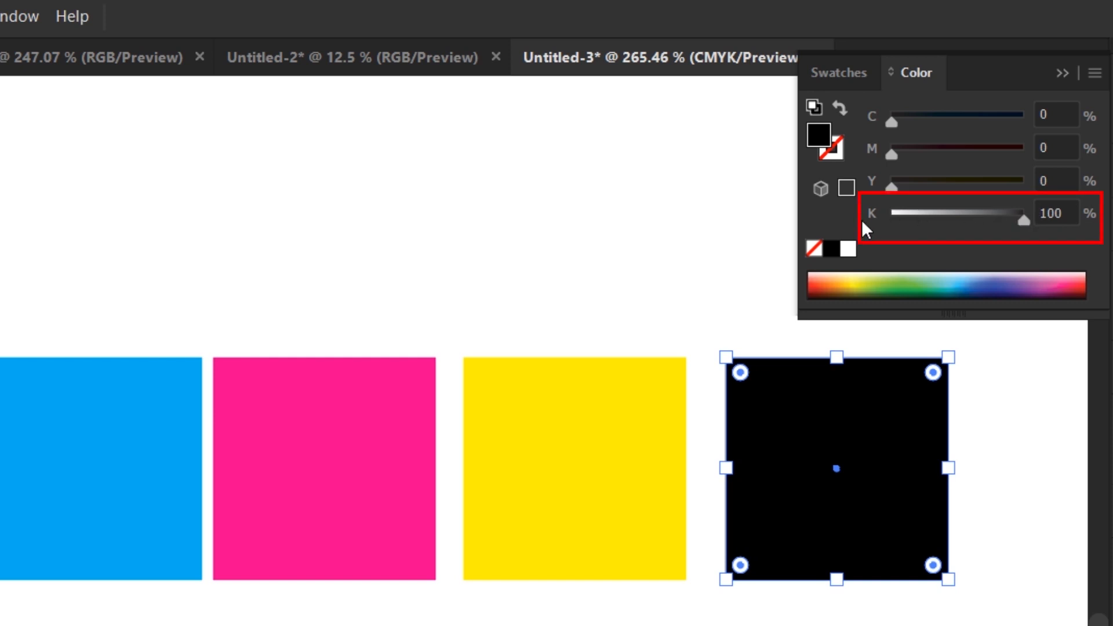
{"action": "left_click", "coordinate": [652, 404]}
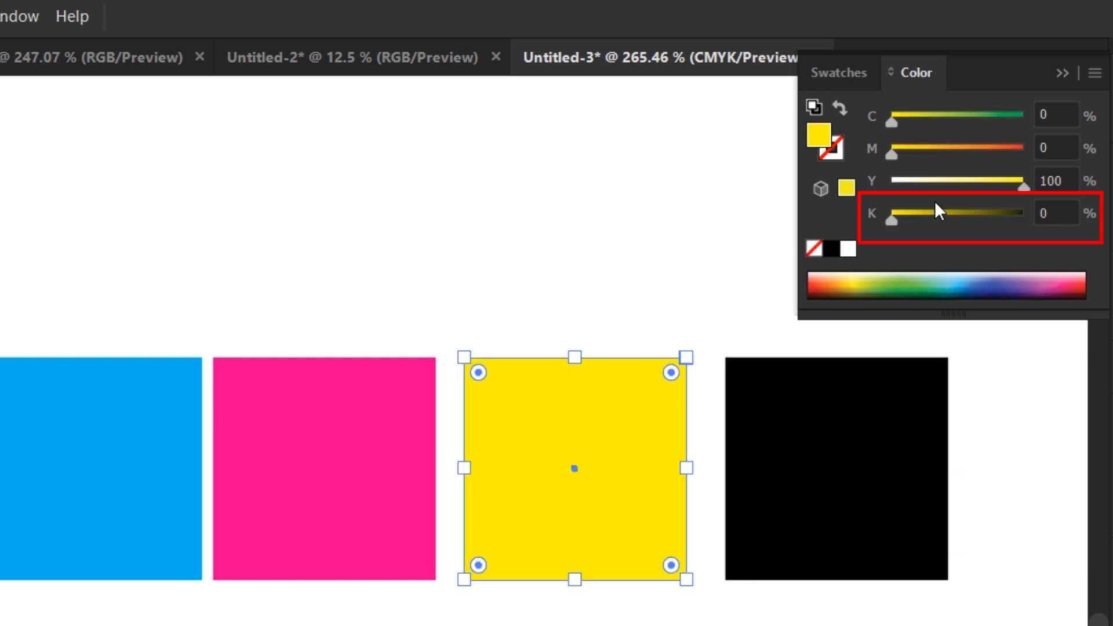
{"action": "left_click", "coordinate": [1058, 182]}
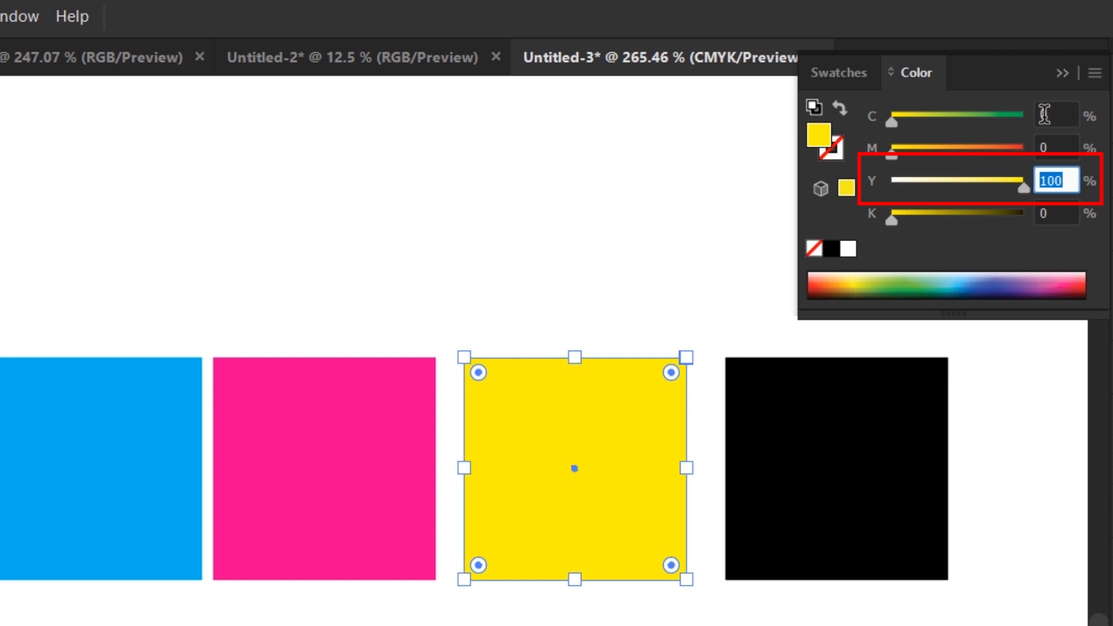
{"action": "left_click", "coordinate": [360, 471]}
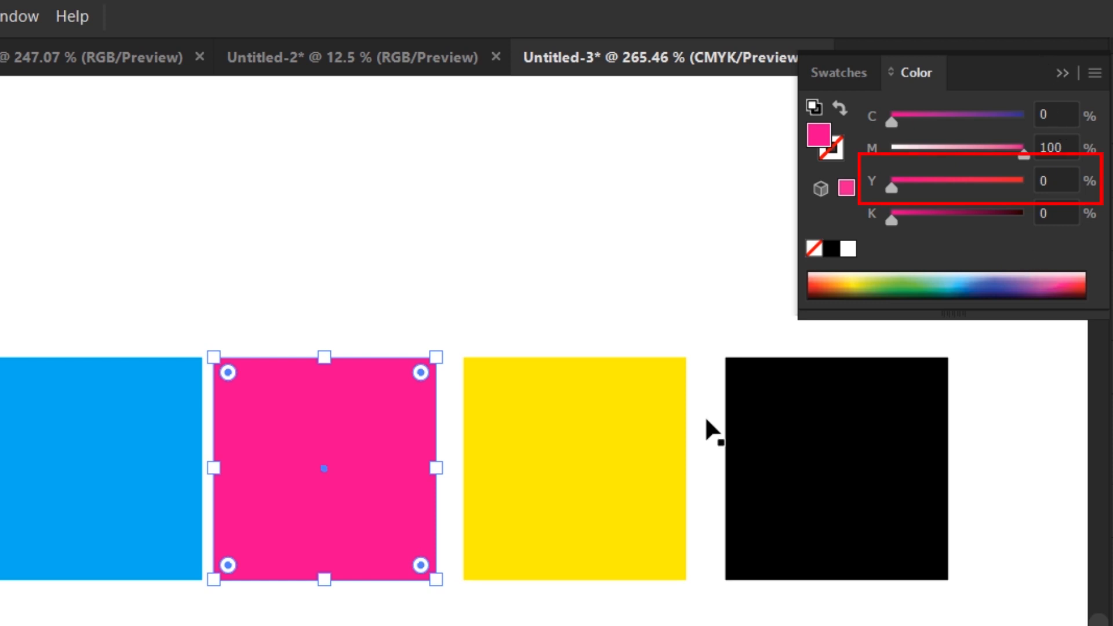
{"action": "left_click", "coordinate": [89, 483]}
{"action": "left_click", "coordinate": [1066, 114]}
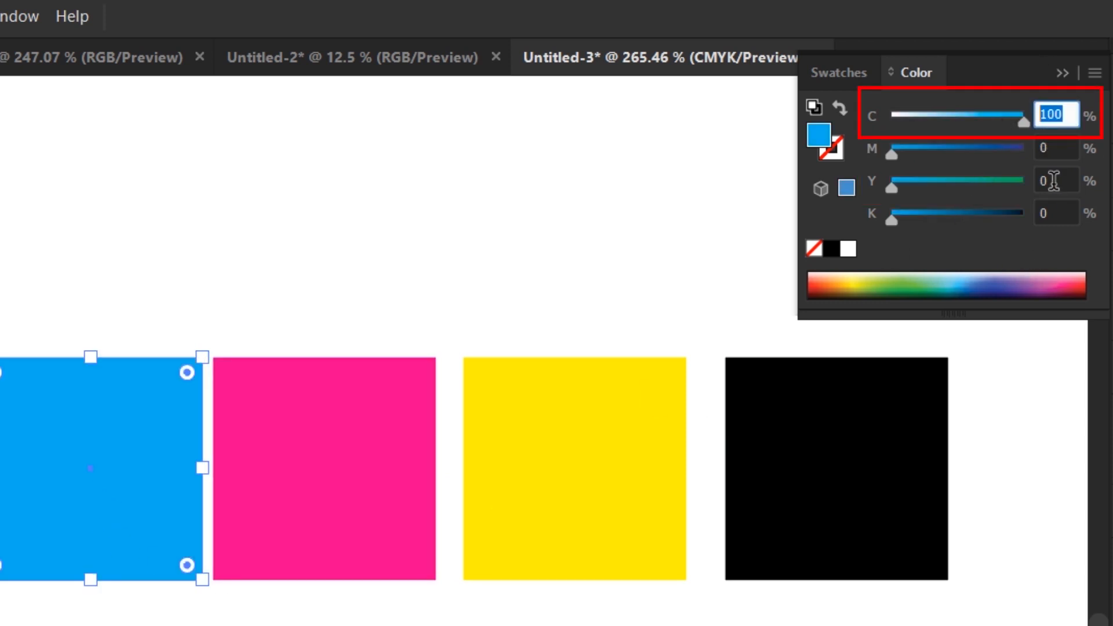
{"action": "left_click", "coordinate": [645, 620]}
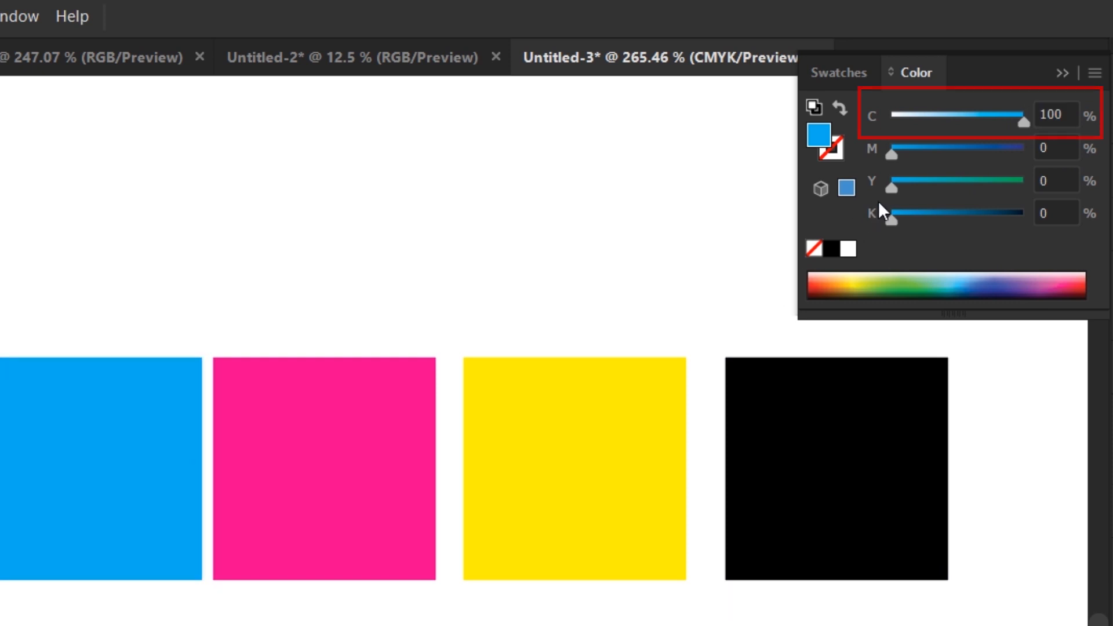
Step: Spread the four squares apart and place the yellow square over the cyan square's upper-left corner
{"action": "left_click", "coordinate": [1065, 74]}
{"action": "left_click", "coordinate": [323, 525]}
{"action": "left_click_drag", "start_coordinate": [323, 524], "coordinate": [229, 625]}
{"action": "left_click_drag", "start_coordinate": [586, 471], "coordinate": [300, 418]}
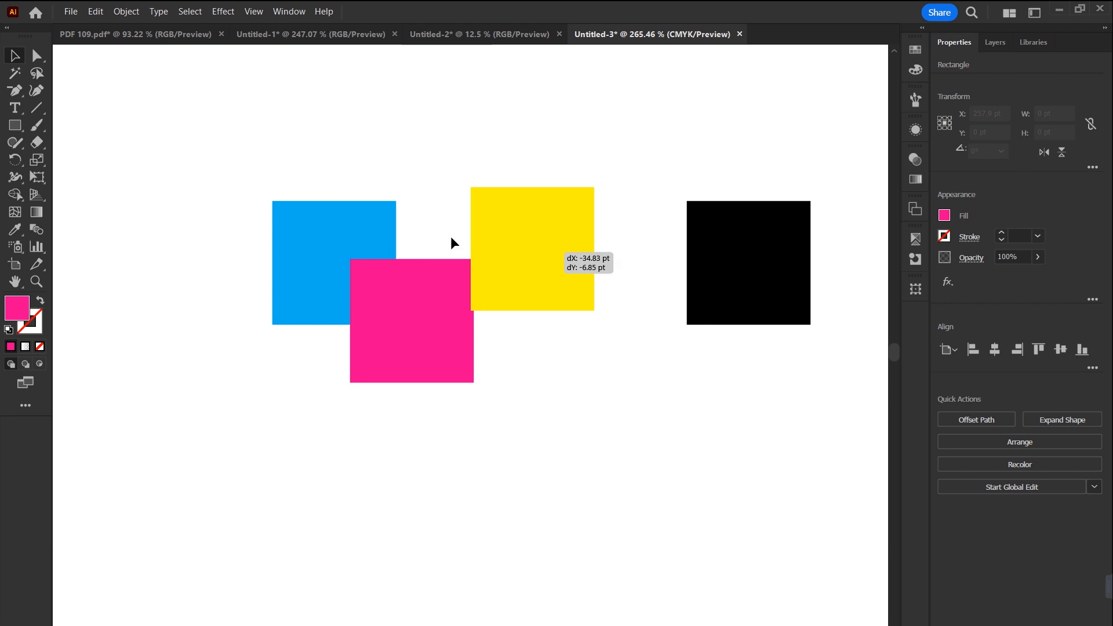
{"action": "left_click_drag", "start_coordinate": [450, 243], "coordinate": [248, 184]}
{"action": "left_click_drag", "start_coordinate": [742, 261], "coordinate": [626, 141]}
{"action": "left_click_drag", "start_coordinate": [235, 215], "coordinate": [311, 325]}
{"action": "left_click_drag", "start_coordinate": [292, 292], "coordinate": [668, 465]}
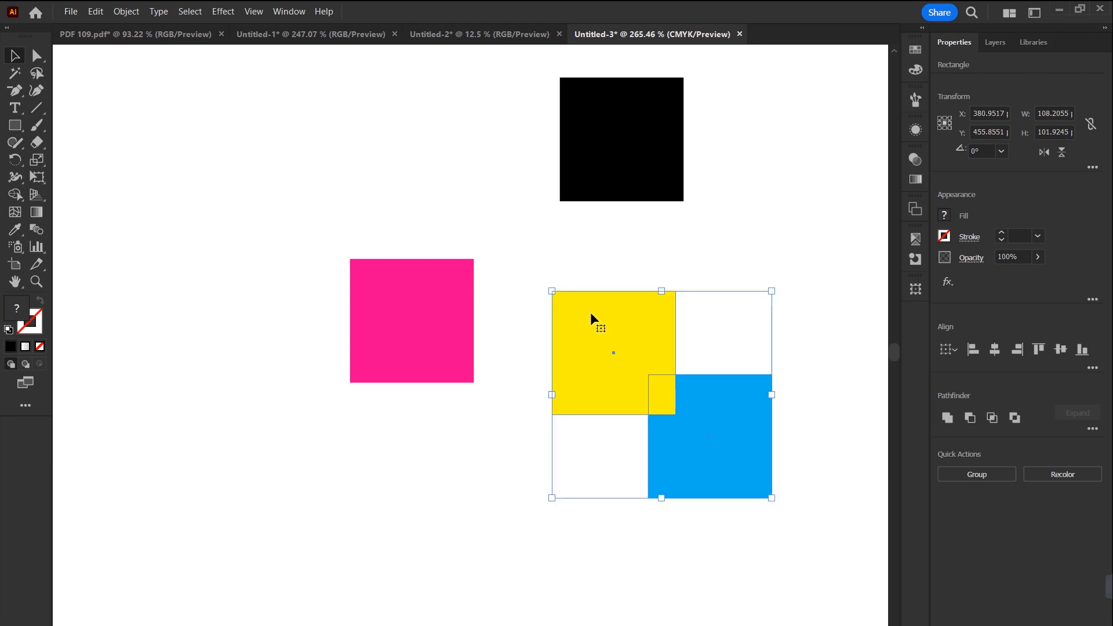
{"action": "left_click", "coordinate": [503, 447]}
{"action": "left_click_drag", "start_coordinate": [638, 390], "coordinate": [648, 393]}
Step: Place a copy of the cyan square below the magenta one and set its Y value to 100%
{"action": "left_click_drag", "start_coordinate": [810, 273], "coordinate": [607, 521]}
{"action": "left_click_drag", "start_coordinate": [735, 439], "coordinate": [482, 503]}
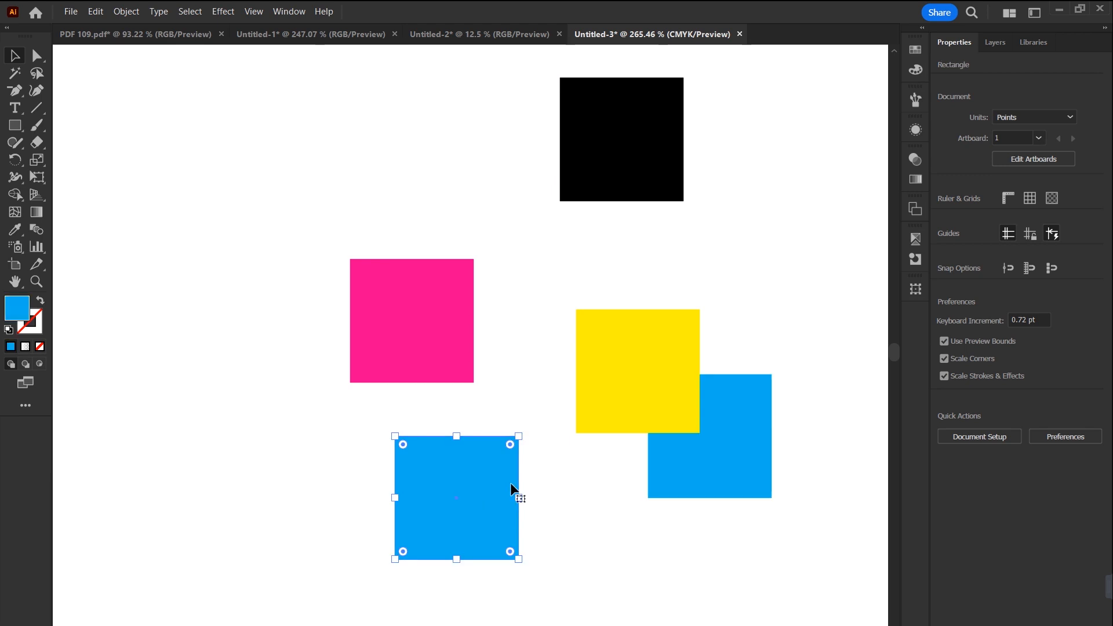
{"action": "left_click", "coordinate": [918, 51]}
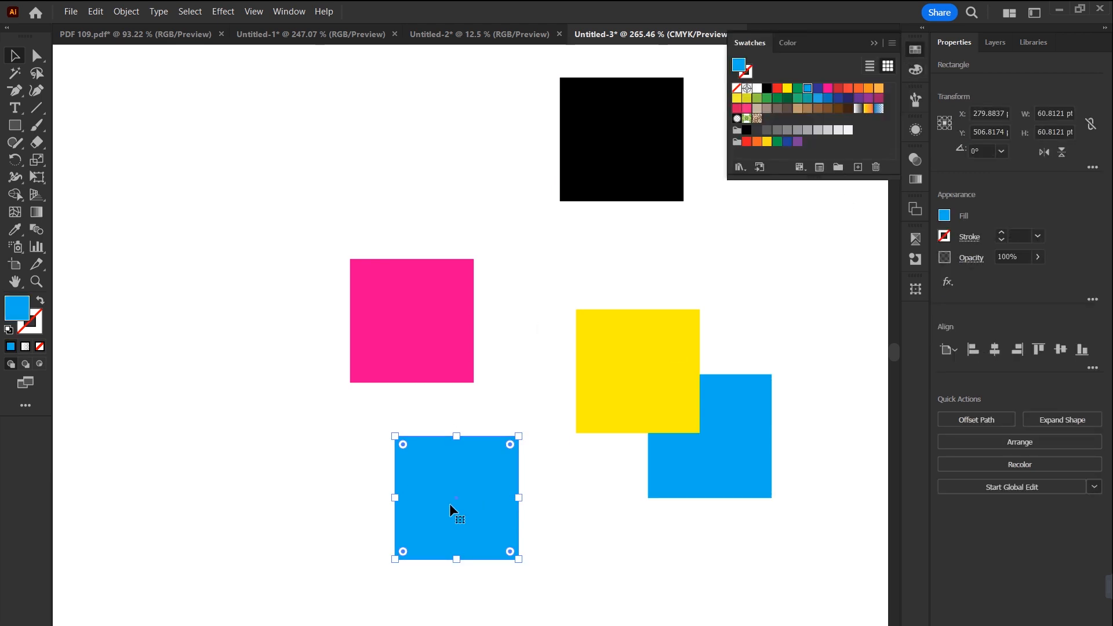
{"action": "left_click", "coordinate": [911, 71]}
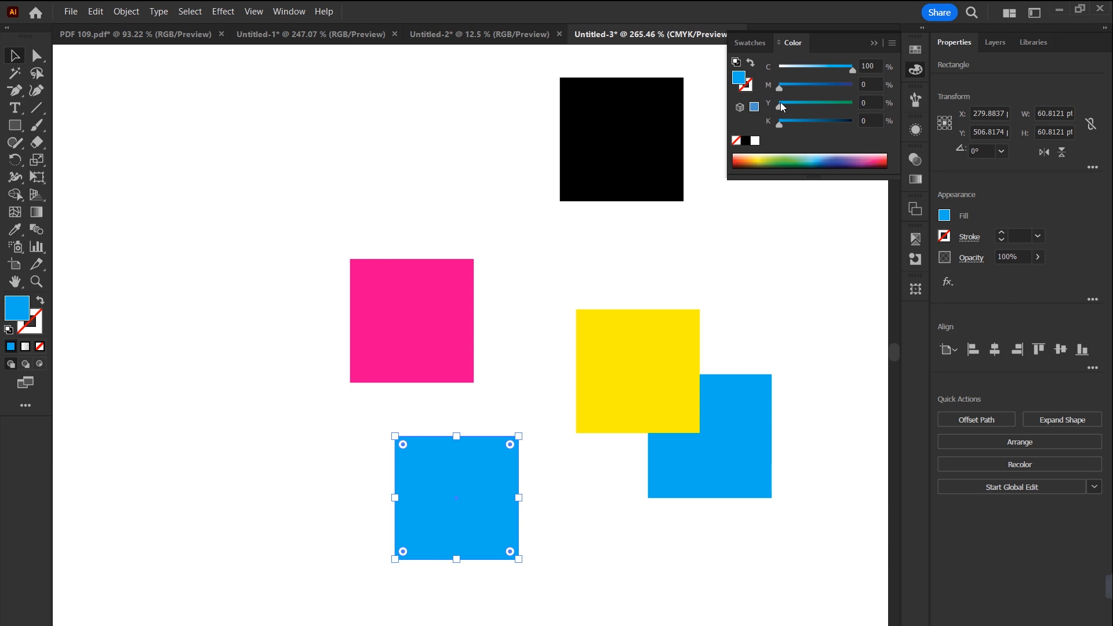
{"action": "left_click", "coordinate": [867, 102]}
{"action": "type", "text": "100"}
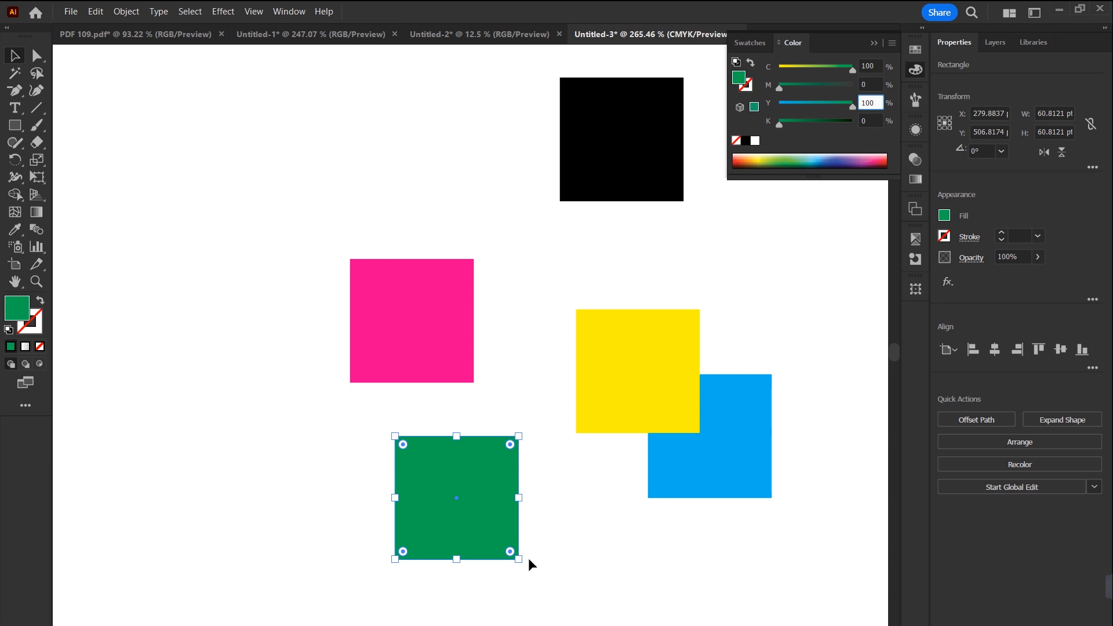
{"action": "left_click_drag", "start_coordinate": [473, 499], "coordinate": [485, 524]}
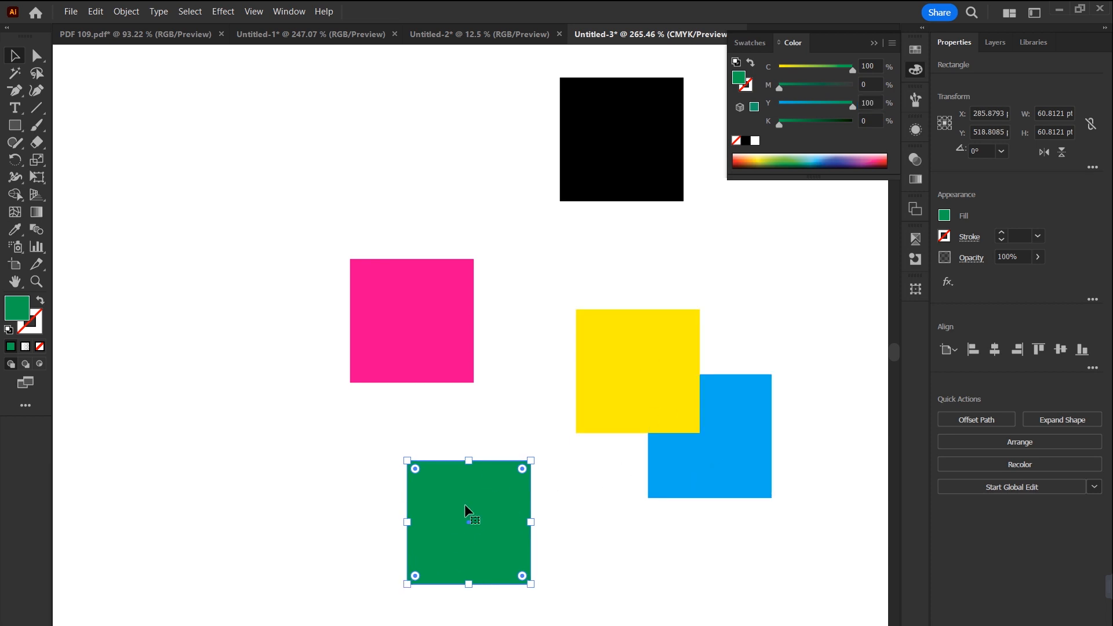
Step: Set the blend mode of the overlapping yellow and cyan squares to Multiply
{"action": "left_click_drag", "start_coordinate": [609, 525], "coordinate": [833, 328]}
{"action": "left_click", "coordinate": [914, 162]}
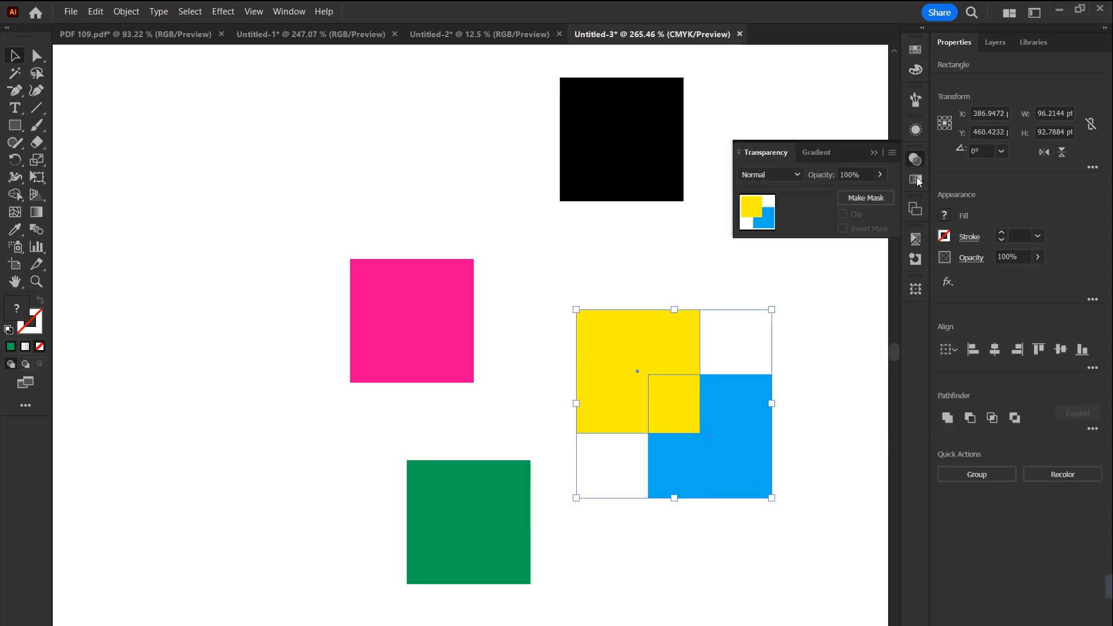
{"action": "left_click", "coordinate": [799, 174]}
{"action": "left_click", "coordinate": [777, 225]}
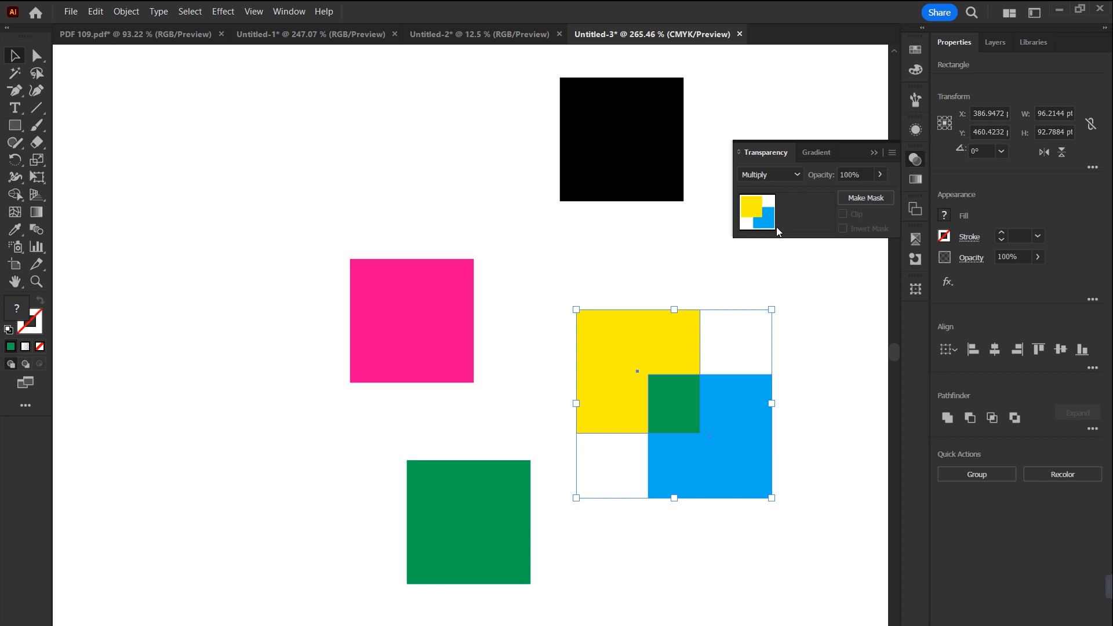
{"action": "left_click", "coordinate": [582, 559]}
Step: Shift the yellow square until it nearly covers the cyan one, and move the black square down beside the magenta square
{"action": "left_click", "coordinate": [648, 336]}
{"action": "left_click_drag", "start_coordinate": [648, 337], "coordinate": [671, 367]}
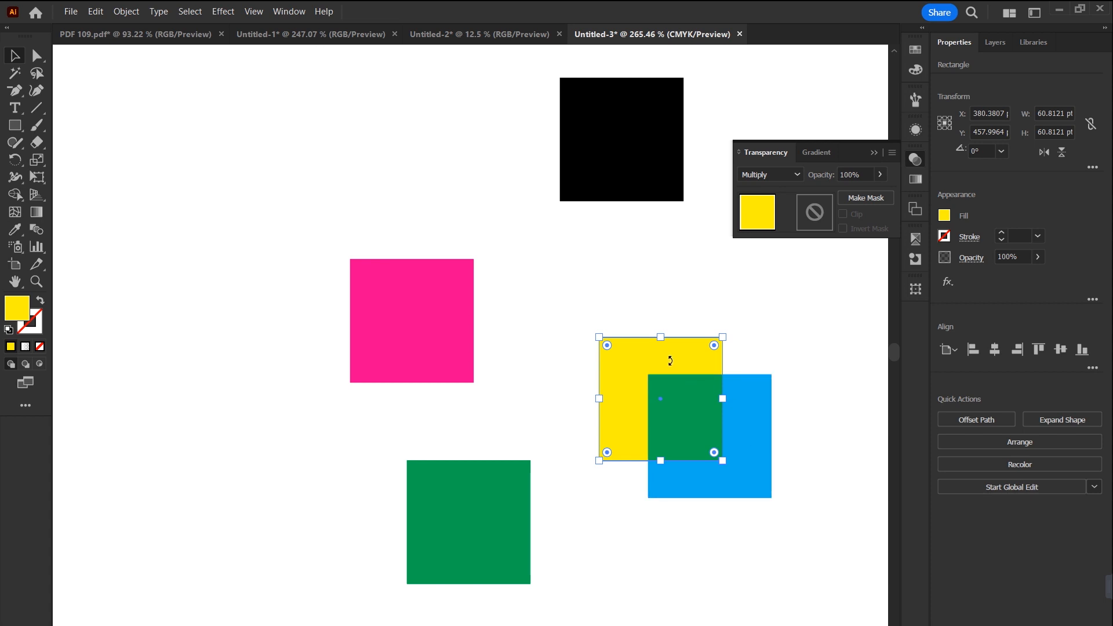
{"action": "left_click_drag", "start_coordinate": [677, 419], "coordinate": [732, 457]}
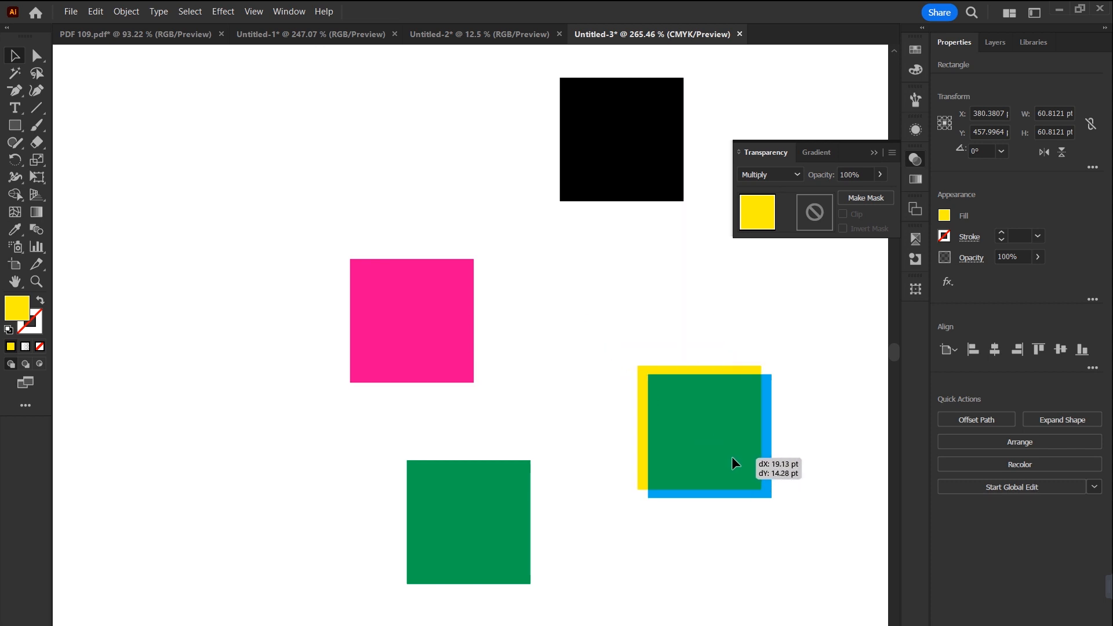
{"action": "left_click_drag", "start_coordinate": [731, 457], "coordinate": [731, 456]}
{"action": "left_click_drag", "start_coordinate": [648, 183], "coordinate": [609, 292]}
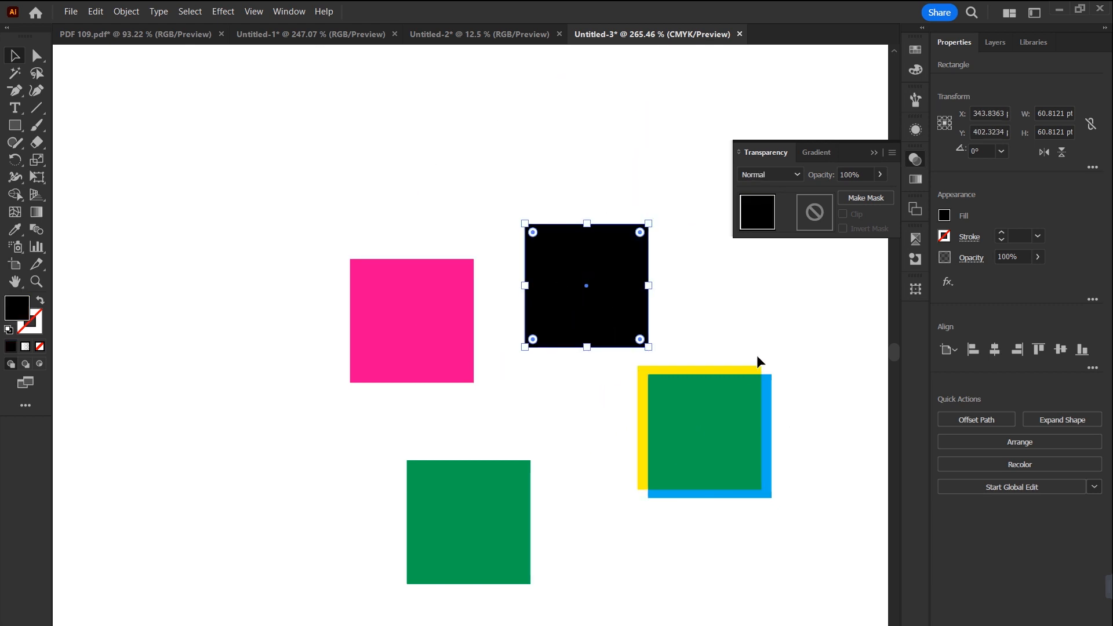
Step: Set the blend mode of the magenta, black, yellow and cyan squares to Multiply
{"action": "left_click_drag", "start_coordinate": [605, 320], "coordinate": [579, 294]}
{"action": "left_click_drag", "start_coordinate": [671, 153], "coordinate": [363, 402]}
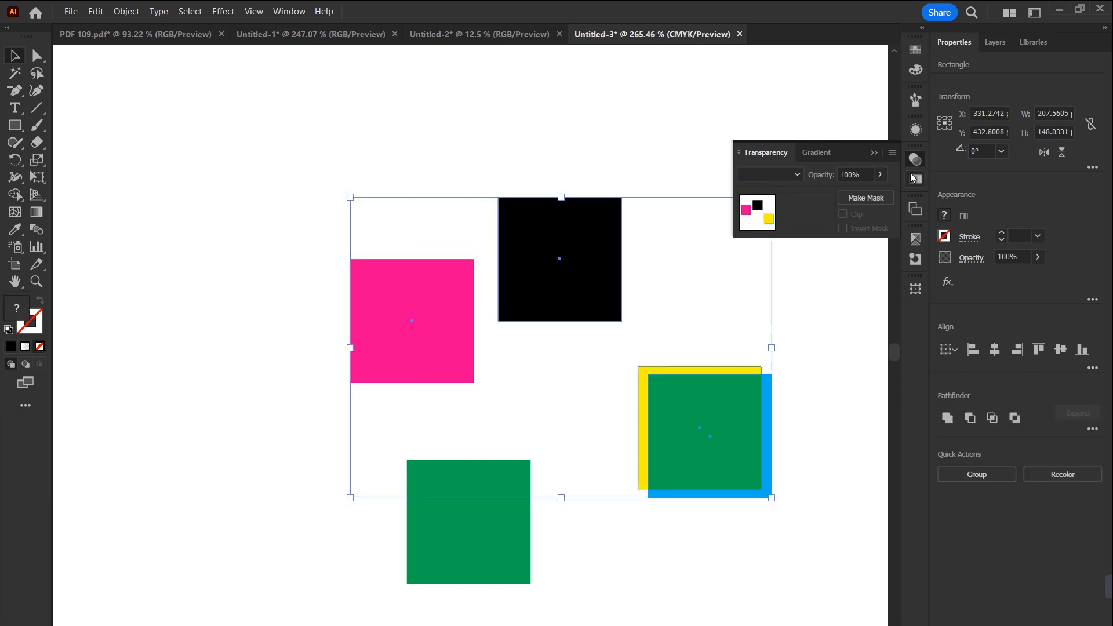
{"action": "left_click", "coordinate": [797, 175]}
{"action": "left_click", "coordinate": [770, 223]}
{"action": "left_click", "coordinate": [672, 332]}
Step: Place the black square over the upper-right corner of the yellow-cyan pair and the magenta square over its lower-left corner
{"action": "left_click_drag", "start_coordinate": [596, 301], "coordinate": [829, 425]}
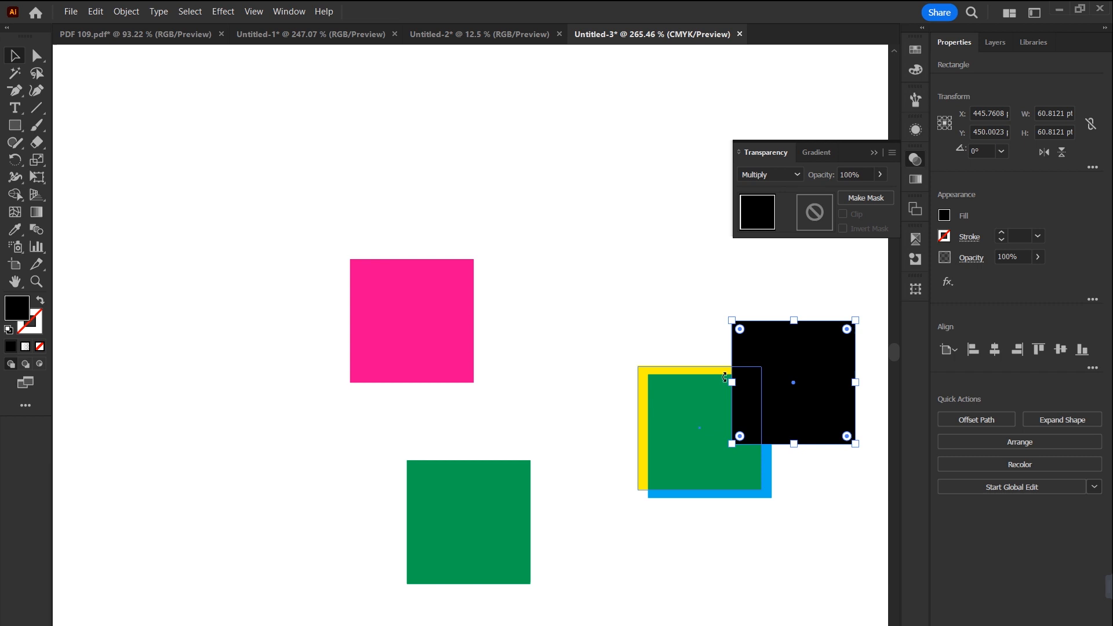
{"action": "left_click_drag", "start_coordinate": [800, 417], "coordinate": [789, 411]}
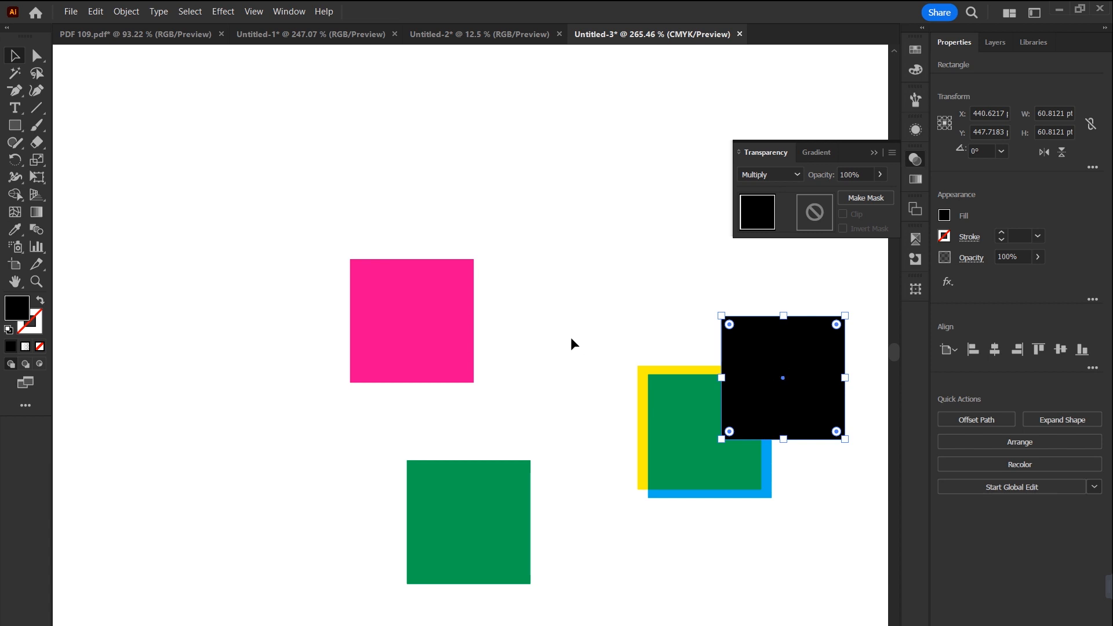
{"action": "left_click_drag", "start_coordinate": [423, 311], "coordinate": [656, 493]}
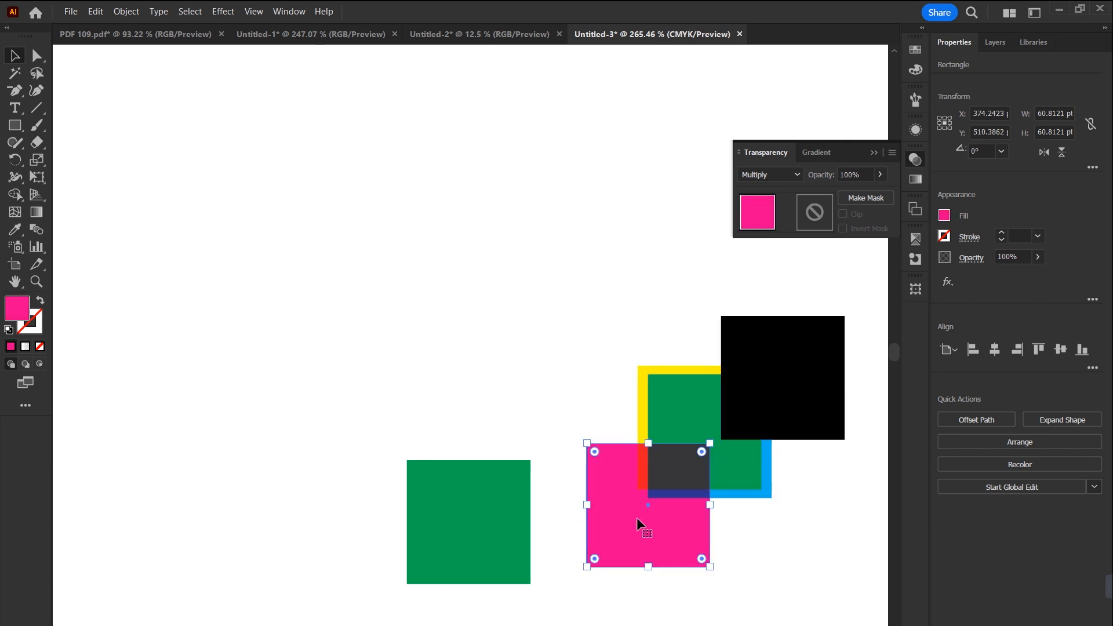
Step: Reposition the yellow square so it overlaps both the cyan and magenta squares, and lower the black square over cyan's right edge
{"action": "left_click_drag", "start_coordinate": [679, 374], "coordinate": [626, 310]}
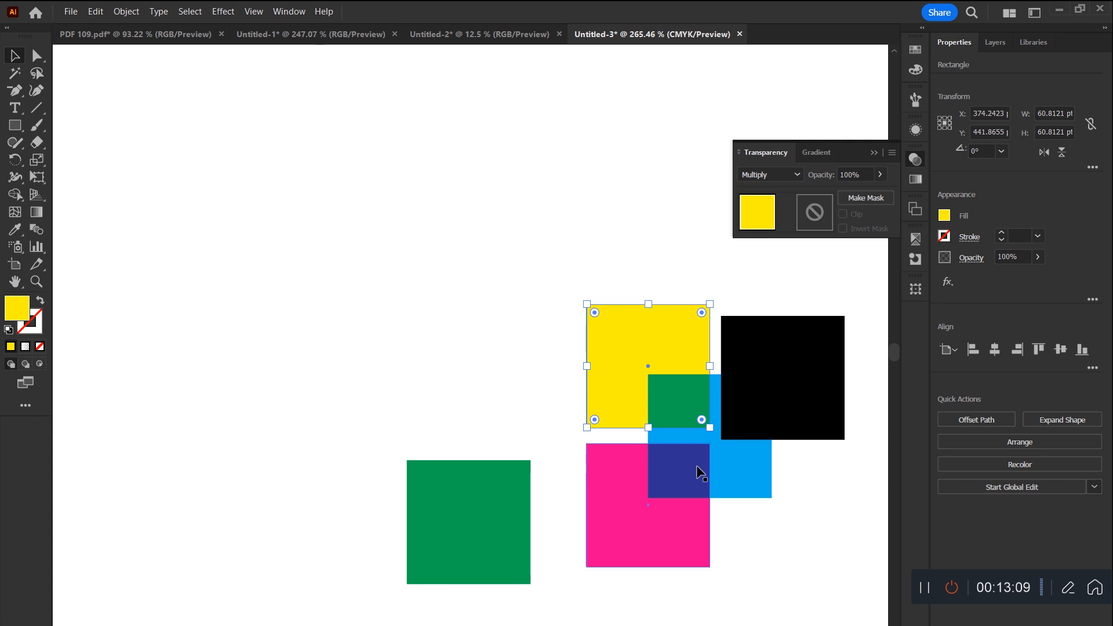
{"action": "left_click_drag", "start_coordinate": [670, 345], "coordinate": [669, 413]}
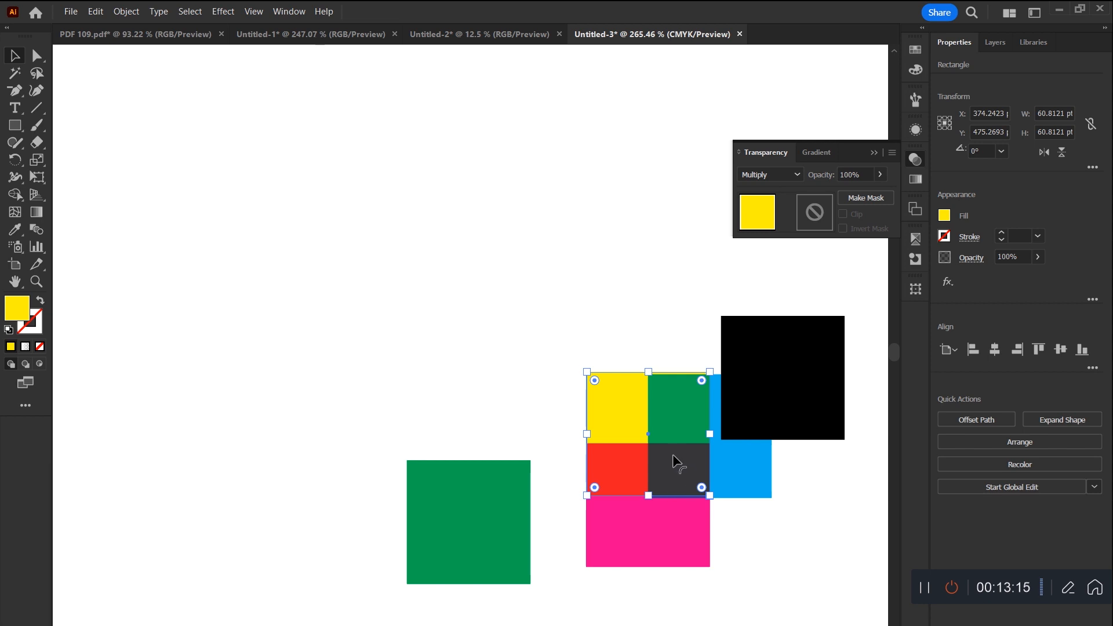
{"action": "left_click_drag", "start_coordinate": [766, 371], "coordinate": [781, 428]}
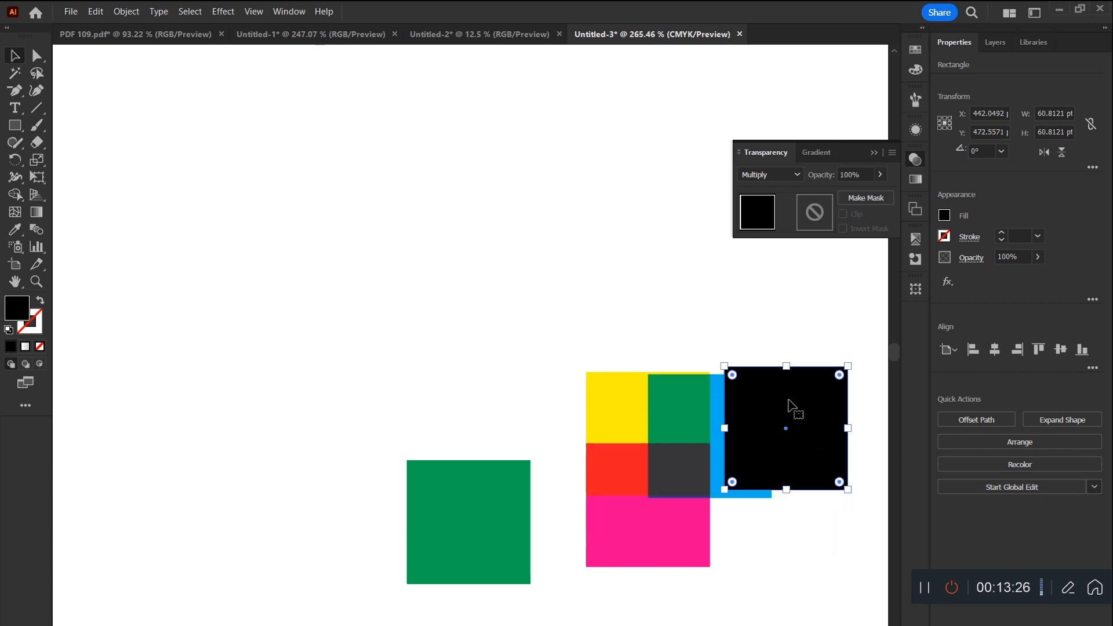
{"action": "left_click_drag", "start_coordinate": [792, 427], "coordinate": [806, 404]}
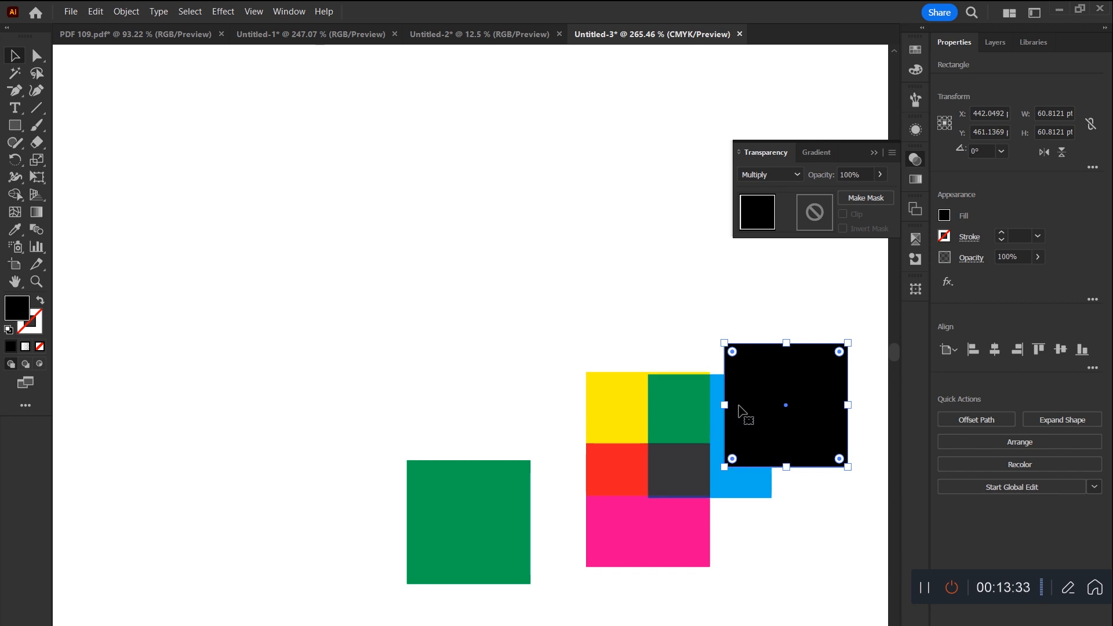
Step: Lift the yellow square clear of the magenta one, then shift all the squares together up and to the left
{"action": "left_click_drag", "start_coordinate": [663, 408], "coordinate": [640, 338]}
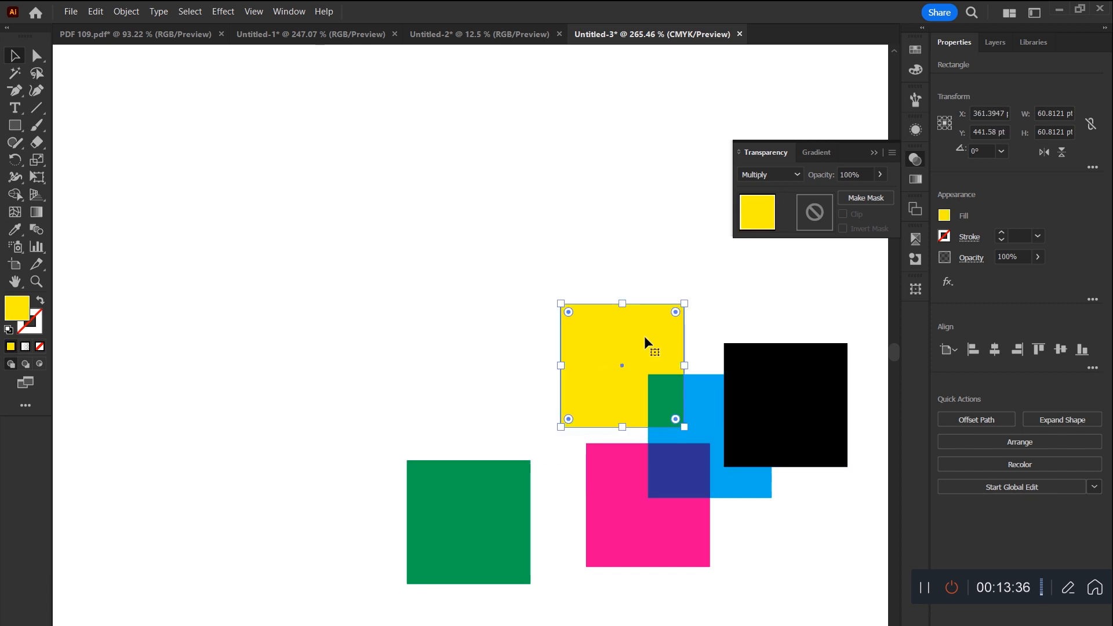
{"action": "left_click_drag", "start_coordinate": [603, 380], "coordinate": [629, 395]}
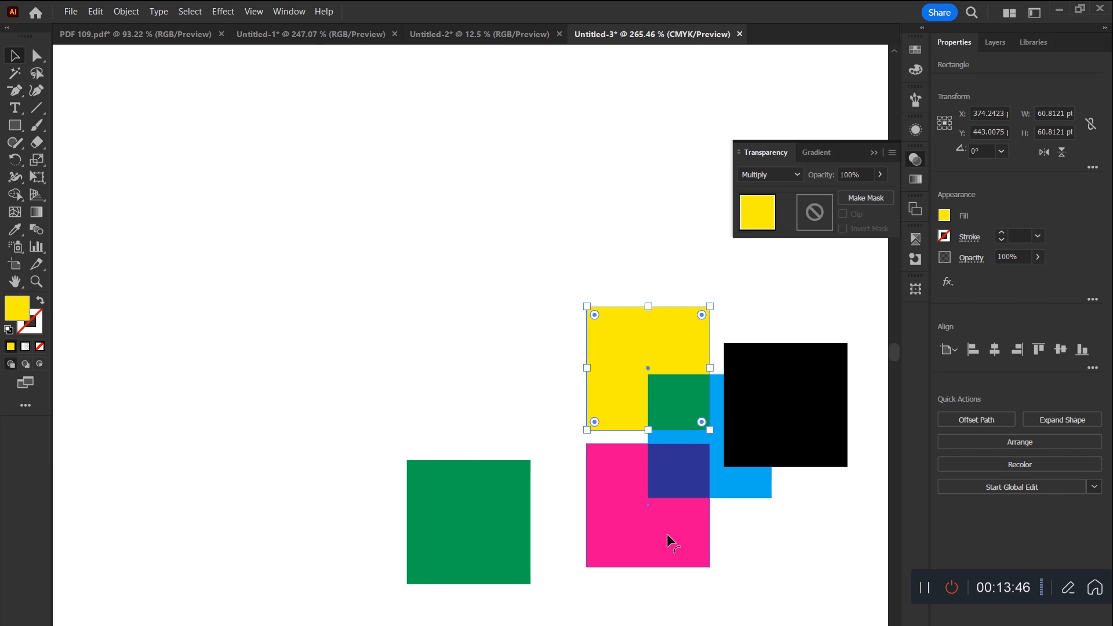
{"action": "left_click_drag", "start_coordinate": [294, 293], "coordinate": [836, 584]}
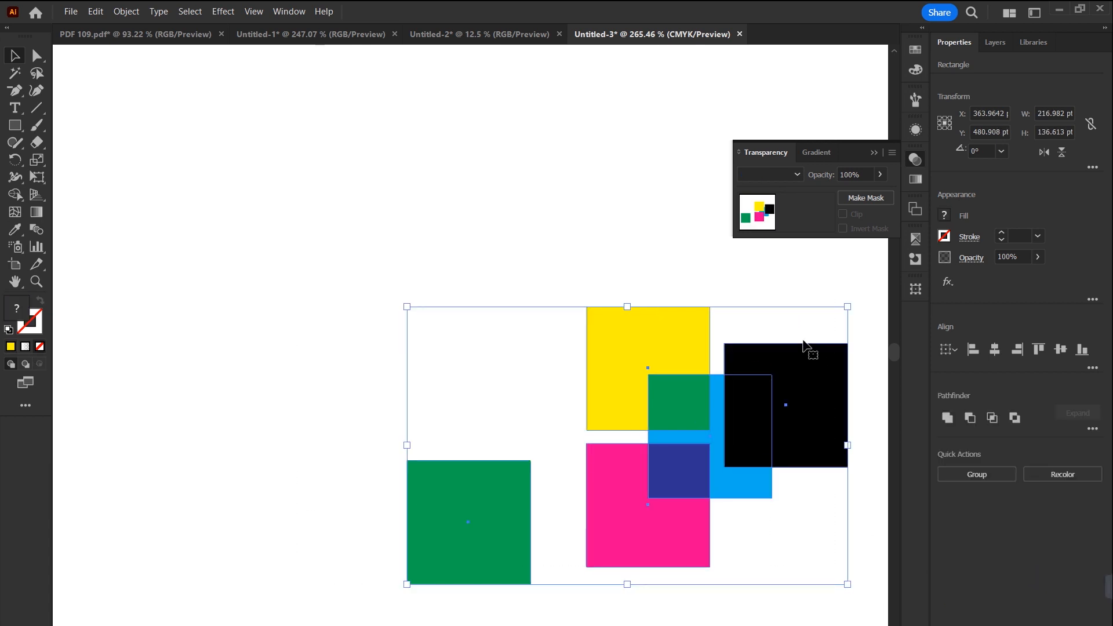
{"action": "left_click_drag", "start_coordinate": [728, 435], "coordinate": [651, 401]}
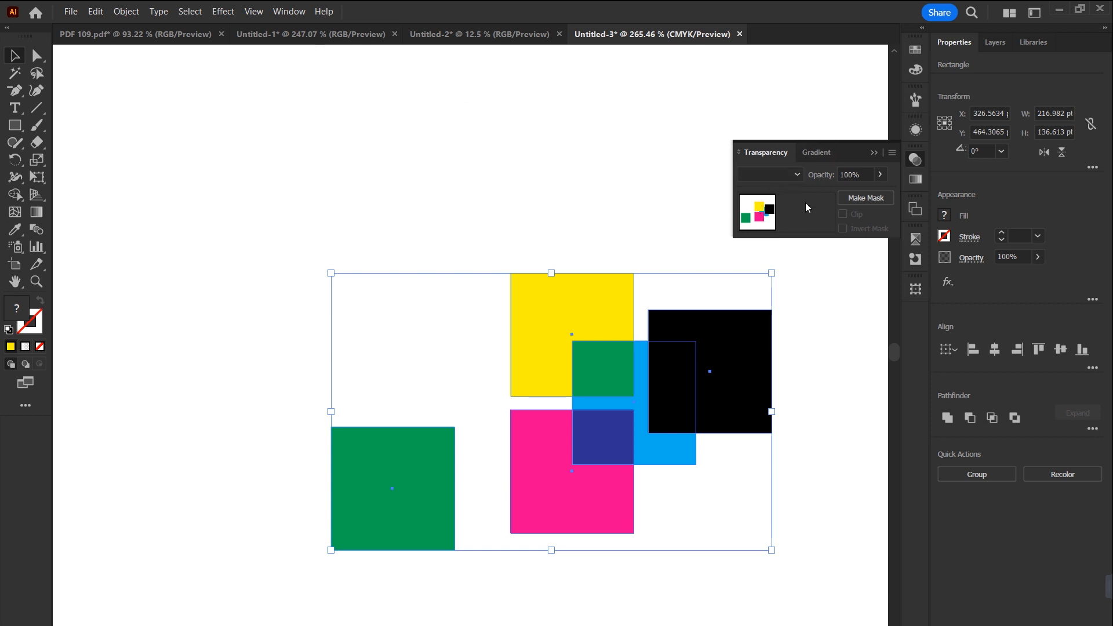
Step: Switch to the Untitled-1 document, delete its red artwork, dismiss the Snipping Tool notification and fit the artboard in view
{"action": "left_click", "coordinate": [314, 35]}
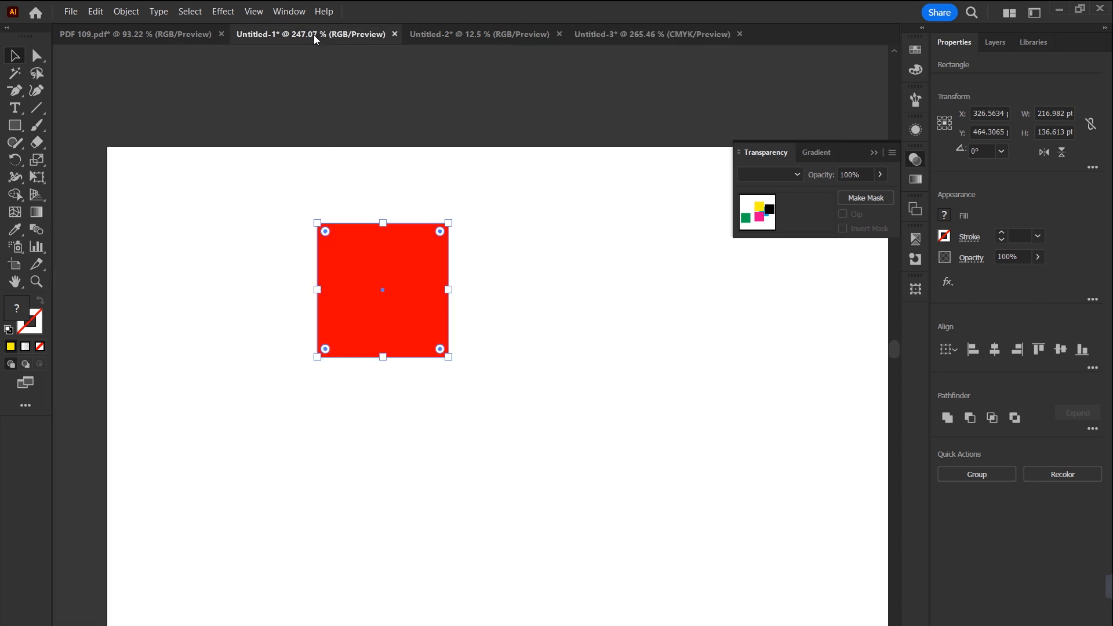
{"action": "left_click_drag", "start_coordinate": [499, 169], "coordinate": [335, 359]}
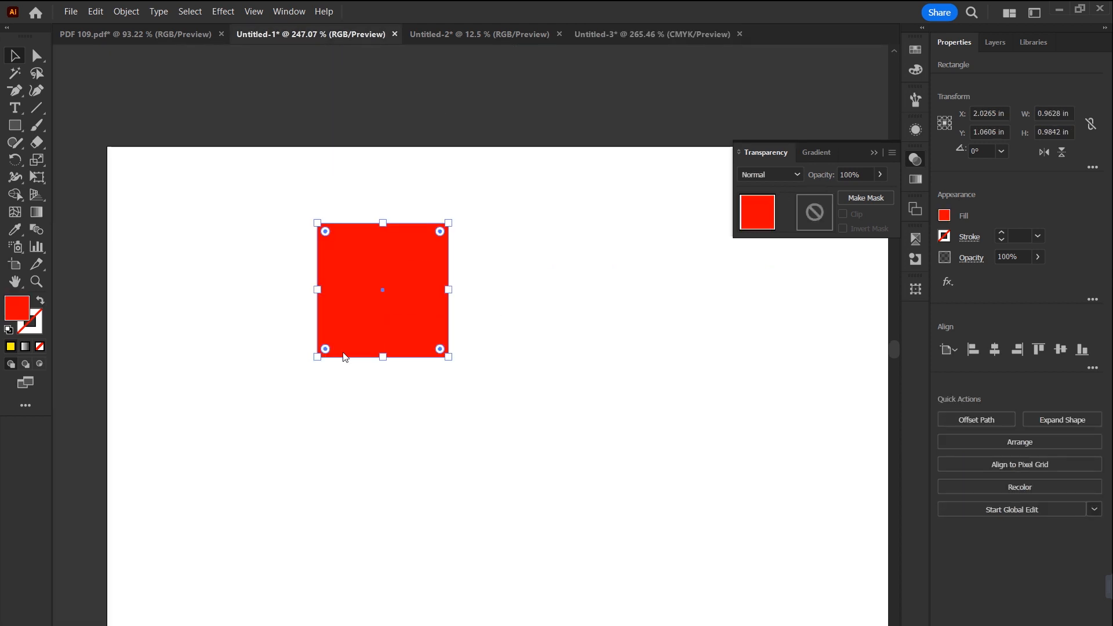
{"action": "key", "text": "super+shift+s"}
{"action": "left_click_drag", "start_coordinate": [349, 342], "coordinate": [383, 332]}
{"action": "left_click_drag", "start_coordinate": [450, 276], "coordinate": [592, 283]}
{"action": "key", "text": "Delete"}
{"action": "left_click", "coordinate": [873, 153]}
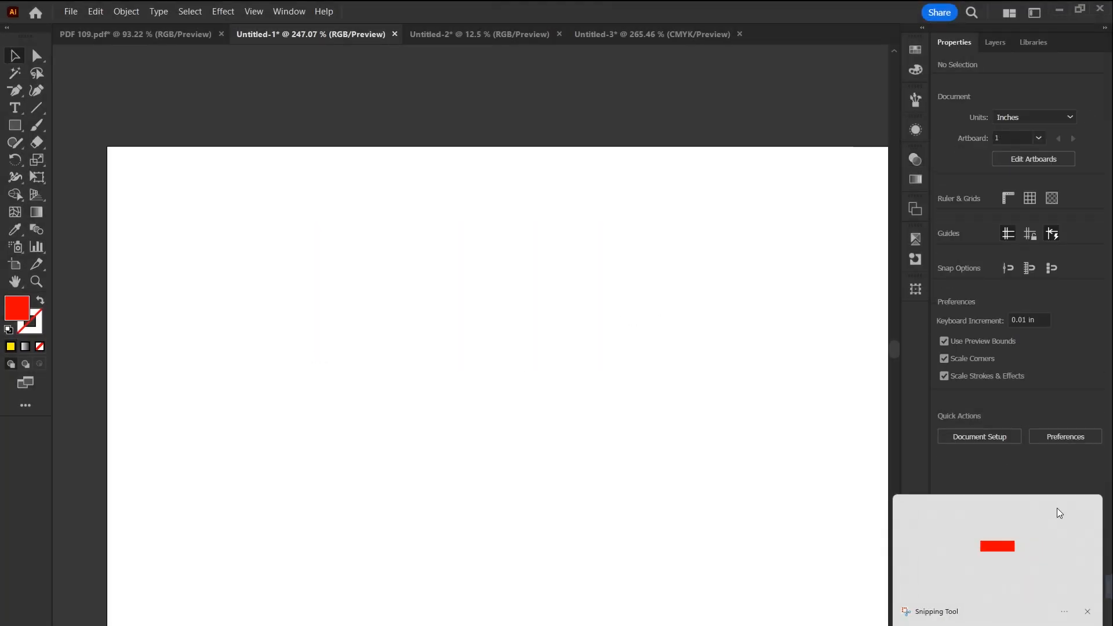
{"action": "left_click", "coordinate": [1087, 612]}
{"action": "key", "text": "ctrl+0"}
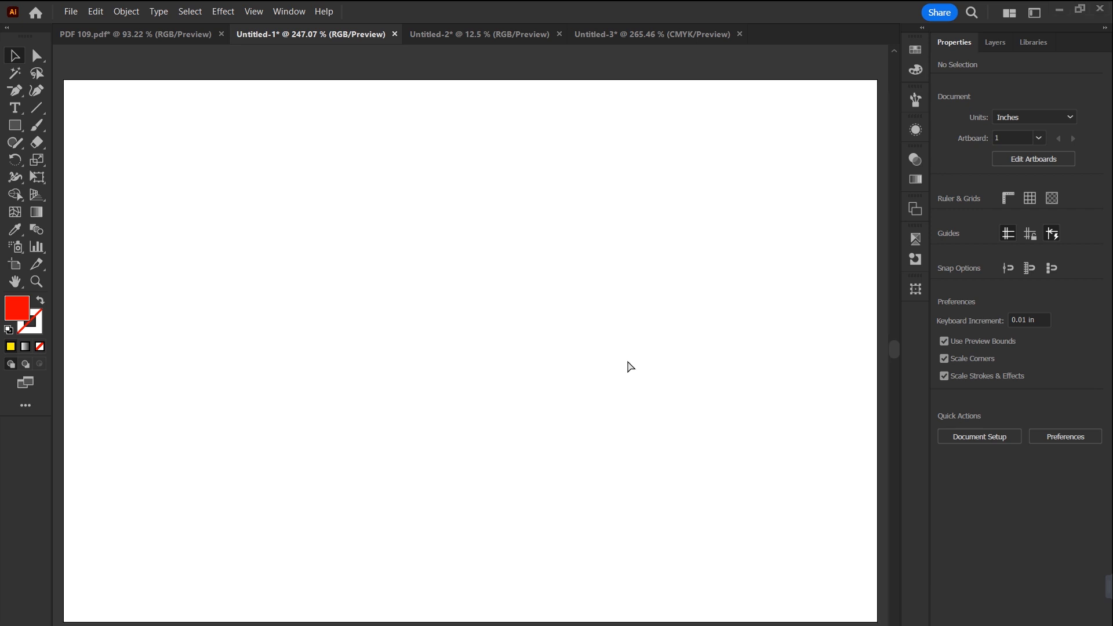
Step: Place the nine image files from the FOR MAIL desktop folder into the Untitled-1 document, leaving out the video, audio and text files
{"action": "left_click", "coordinate": [1058, 10]}
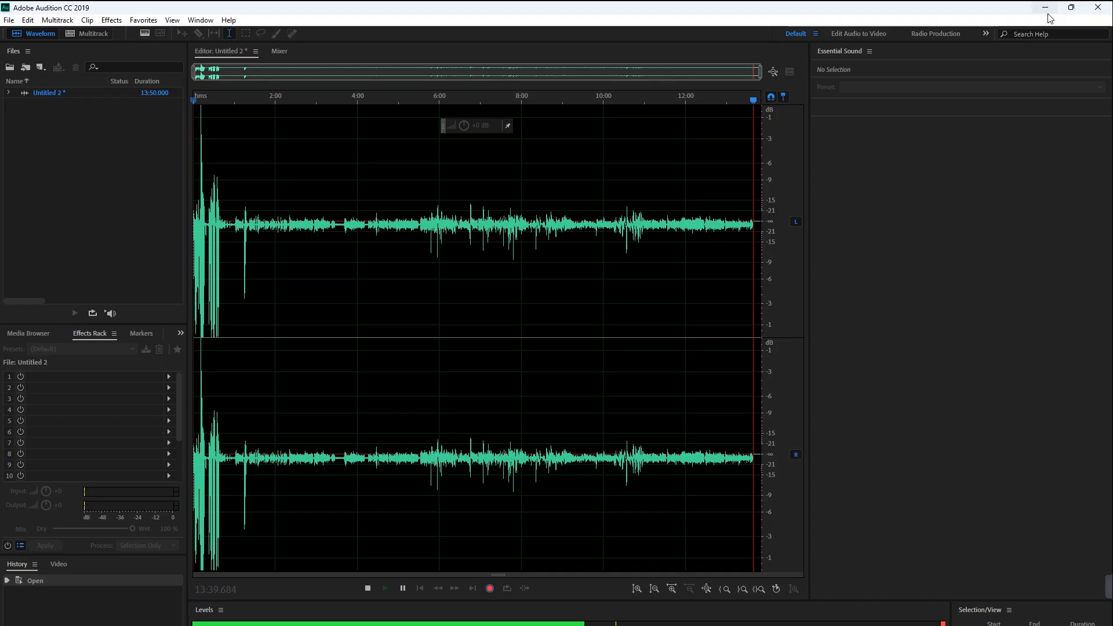
{"action": "left_click", "coordinate": [1049, 8]}
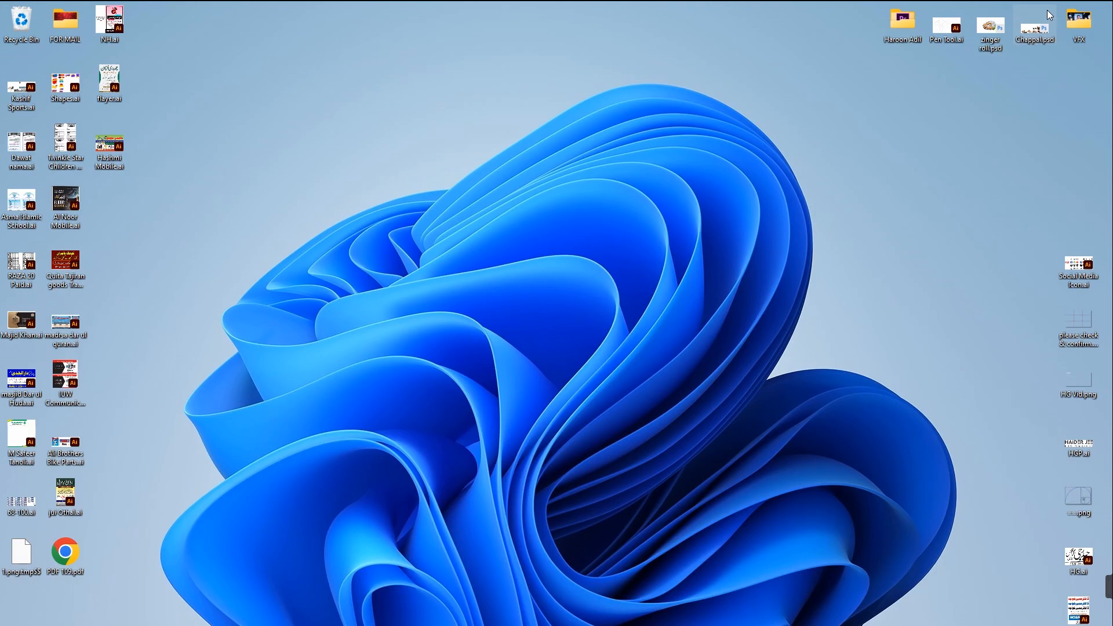
{"action": "double_click", "coordinate": [74, 34]}
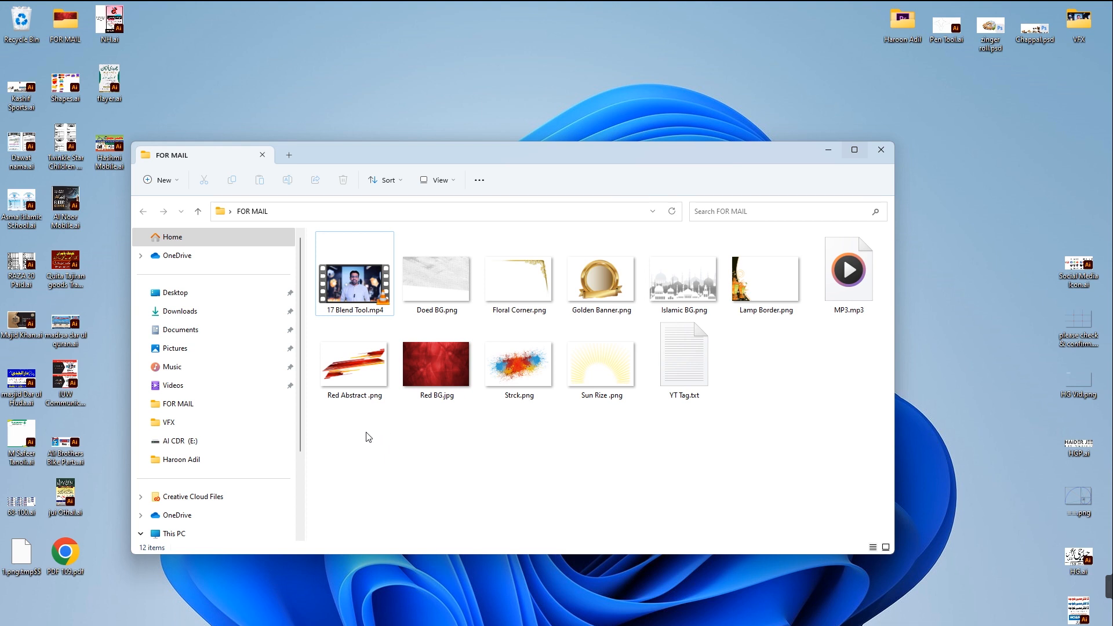
{"action": "left_click_drag", "start_coordinate": [329, 442], "coordinate": [856, 262]}
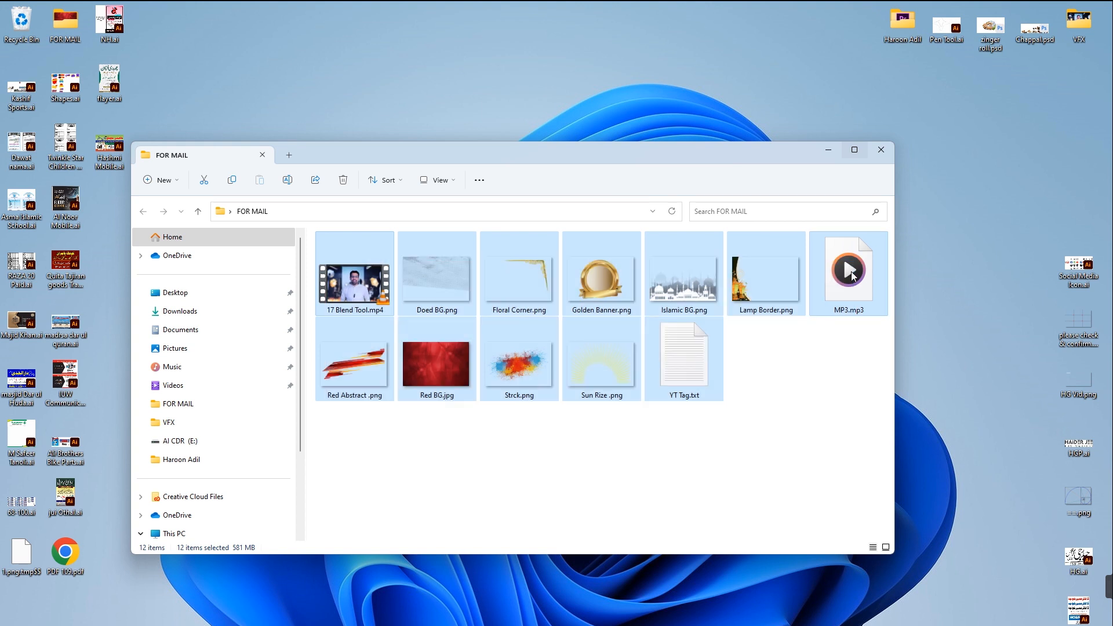
{"action": "left_click", "coordinate": [851, 276], "text": "ctrl"}
{"action": "left_click", "coordinate": [684, 356], "text": "ctrl"}
{"action": "left_click", "coordinate": [354, 283], "text": "ctrl"}
{"action": "left_click_drag", "start_coordinate": [437, 287], "coordinate": [512, 308]}
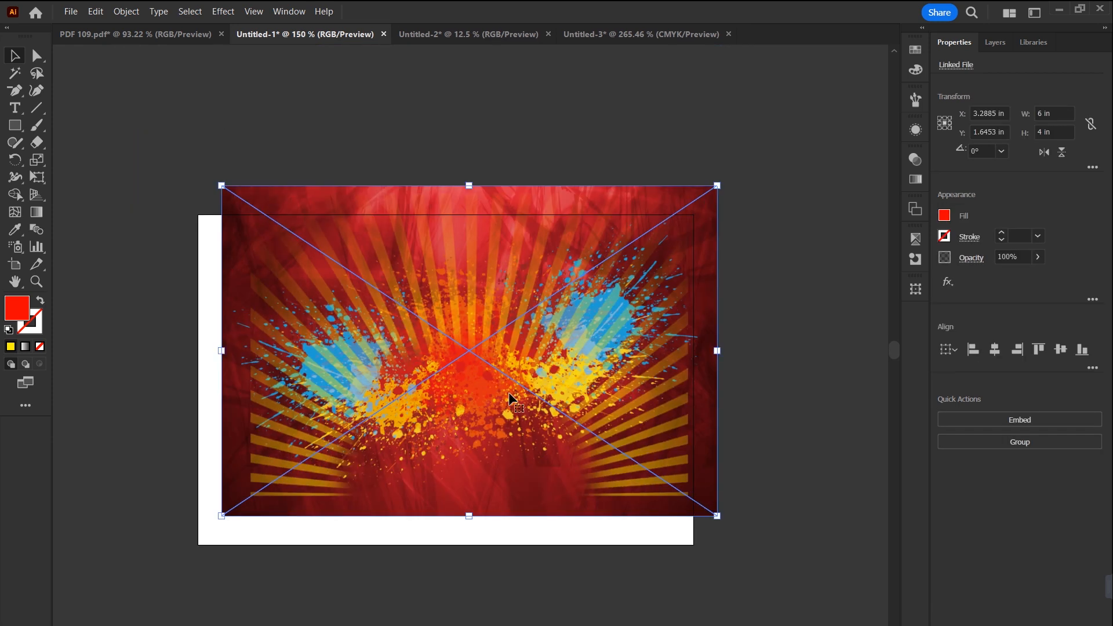
Step: Move the placed images above the artboard and scale them down together to about 1.27 in wide
{"action": "left_click_drag", "start_coordinate": [622, 512], "coordinate": [766, 567]}
{"action": "left_click_drag", "start_coordinate": [648, 516], "coordinate": [633, 221]}
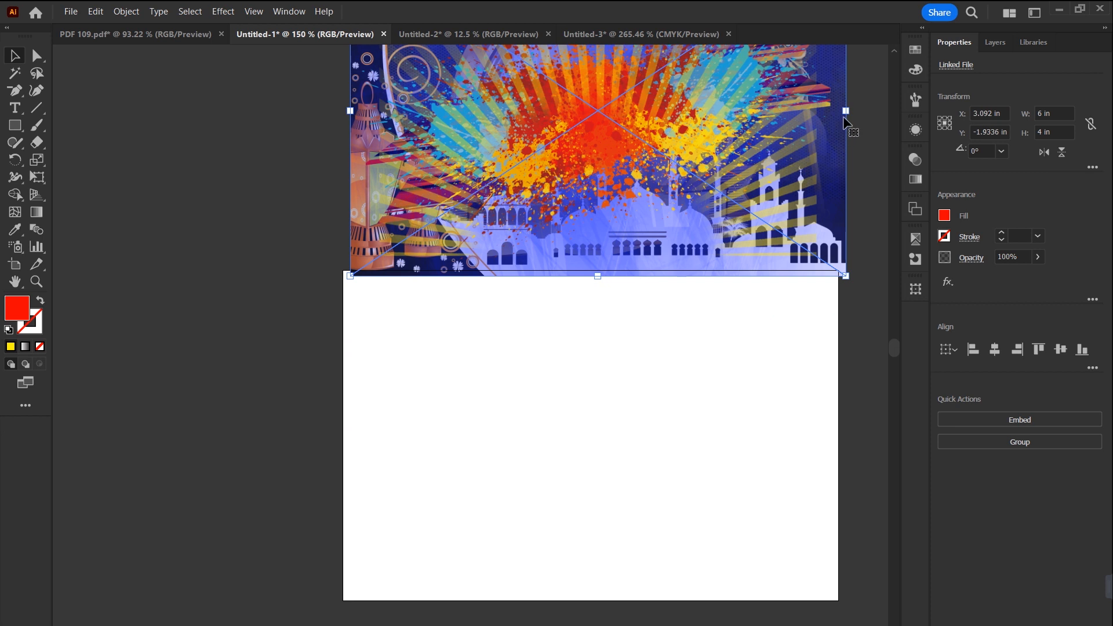
{"action": "left_click_drag", "start_coordinate": [846, 110], "coordinate": [656, 182]}
{"action": "left_click_drag", "start_coordinate": [613, 127], "coordinate": [616, 231]}
{"action": "key", "text": "ctrl+equal"}
Step: Spread the stacked images apart above the artboard so the individual graphics can be picked separately
{"action": "left_click_drag", "start_coordinate": [382, 366], "coordinate": [718, 260]}
{"action": "left_click", "coordinate": [15, 56]}
{"action": "left_click", "coordinate": [194, 159]}
{"action": "left_click_drag", "start_coordinate": [548, 247], "coordinate": [330, 253]}
{"action": "mouse_move", "coordinate": [523, 237]}
{"action": "left_mouse_down"}
{"action": "mouse_move", "coordinate": [378, 150]}
{"action": "mouse_move", "coordinate": [625, 171]}
{"action": "mouse_move", "coordinate": [693, 148]}
{"action": "left_mouse_up"}
{"action": "mouse_move", "coordinate": [570, 248]}
{"action": "left_mouse_down"}
{"action": "mouse_move", "coordinate": [265, 197]}
{"action": "mouse_move", "coordinate": [284, 193]}
{"action": "left_mouse_up"}
{"action": "left_click_drag", "start_coordinate": [556, 266], "coordinate": [569, 155]}
{"action": "scroll", "coordinate": [578, 288], "scroll_direction": "down", "scroll_amount": 2}
Step: Place the red background image on the artboard, size it to 6 × 4 in and centre it vertically
{"action": "left_click_drag", "start_coordinate": [409, 138], "coordinate": [538, 471]}
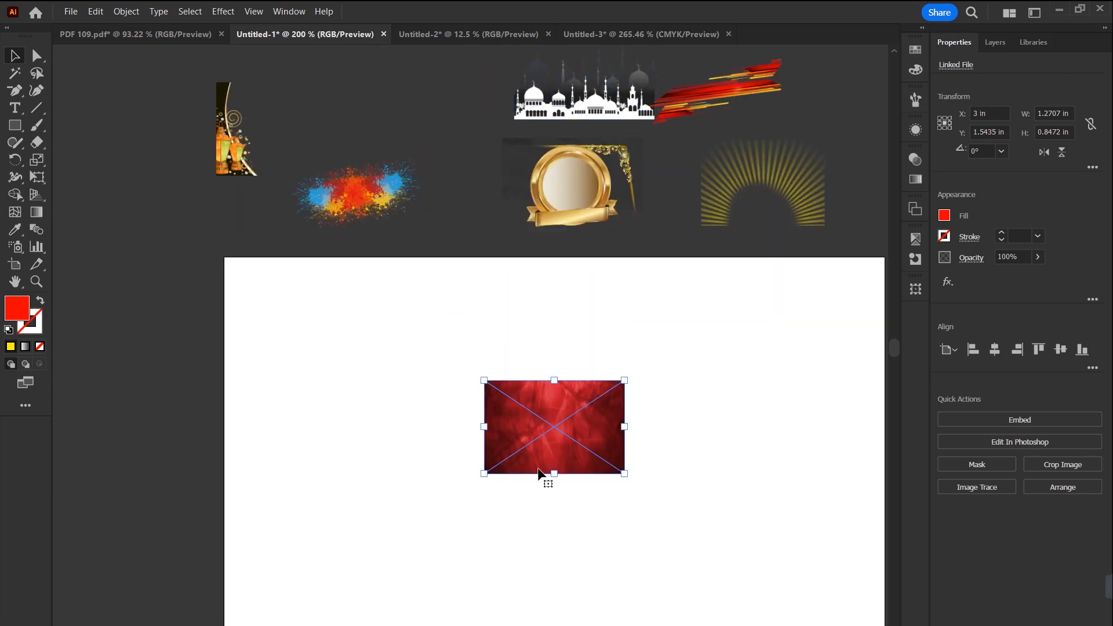
{"action": "left_click", "coordinate": [1067, 114]}
{"action": "type", "text": "6"}
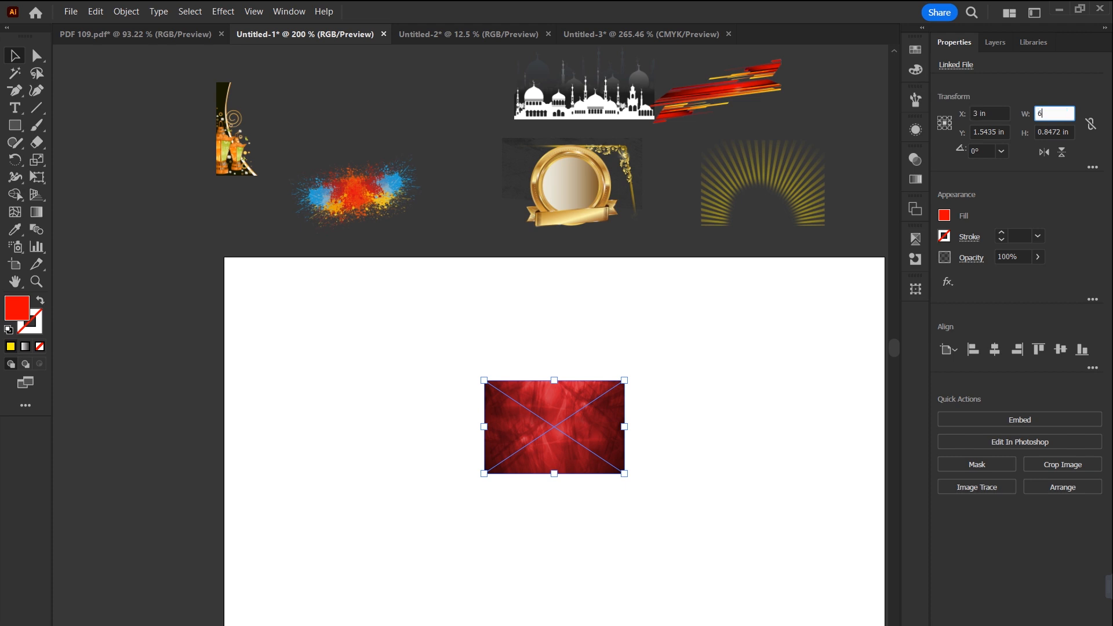
{"action": "key", "text": "Tab"}
{"action": "type", "text": "4"}
{"action": "key", "text": "Return"}
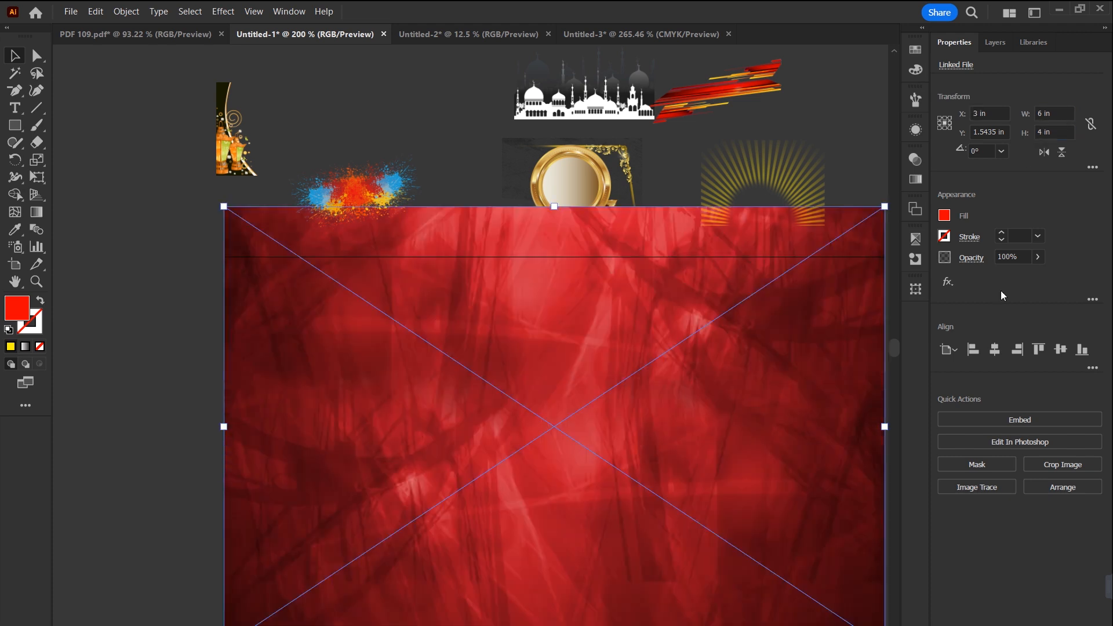
{"action": "left_click", "coordinate": [1060, 349]}
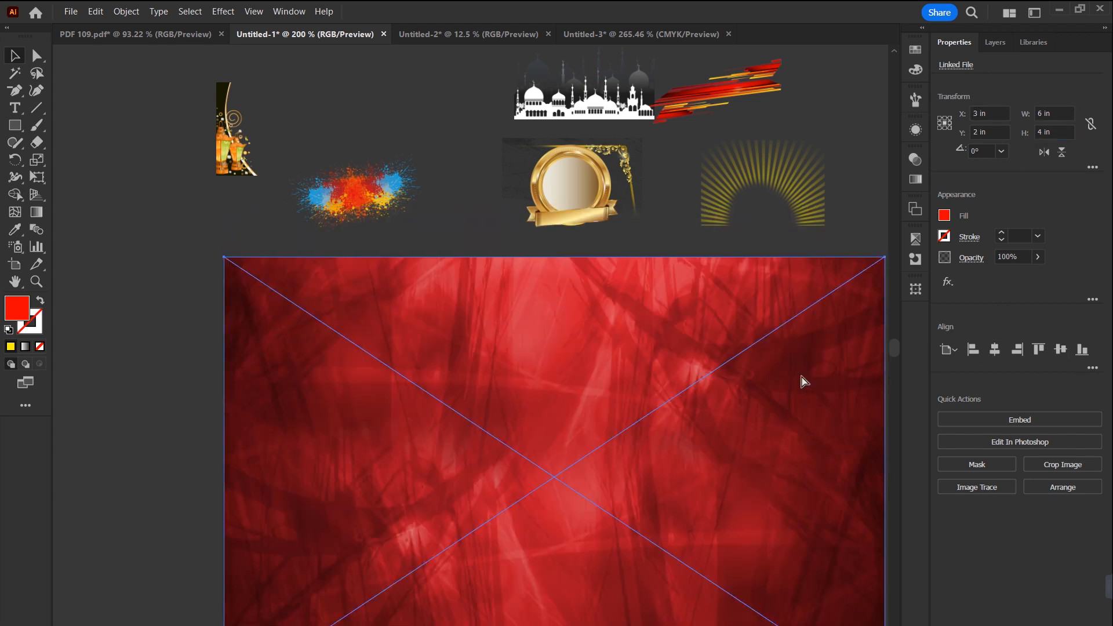
Step: Bring the mosque skyline image to the front over the red background and set its height to 6 in with proportions locked
{"action": "left_click_drag", "start_coordinate": [733, 447], "coordinate": [713, 397]}
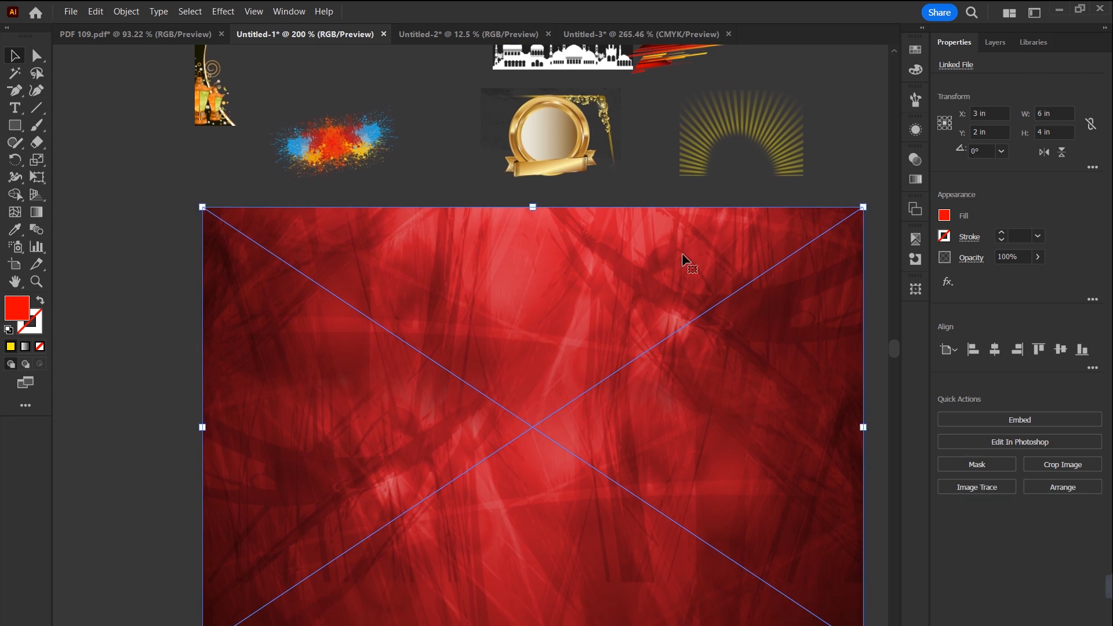
{"action": "left_click_drag", "start_coordinate": [596, 66], "coordinate": [597, 477]}
{"action": "key", "text": "ctrl+shift+bracketright"}
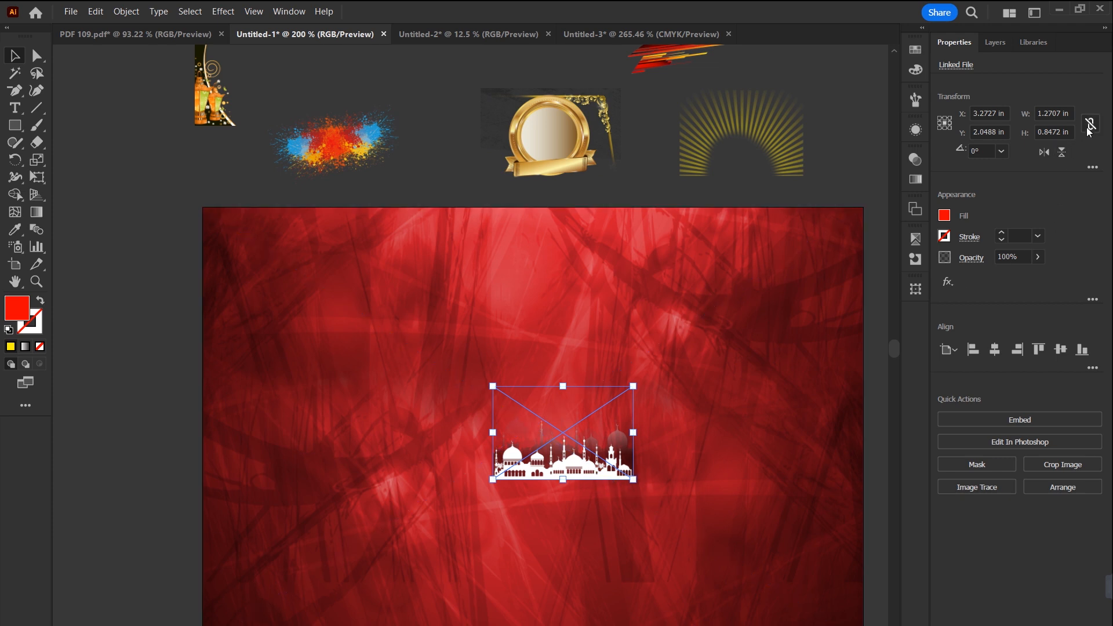
{"action": "left_click", "coordinate": [1068, 131]}
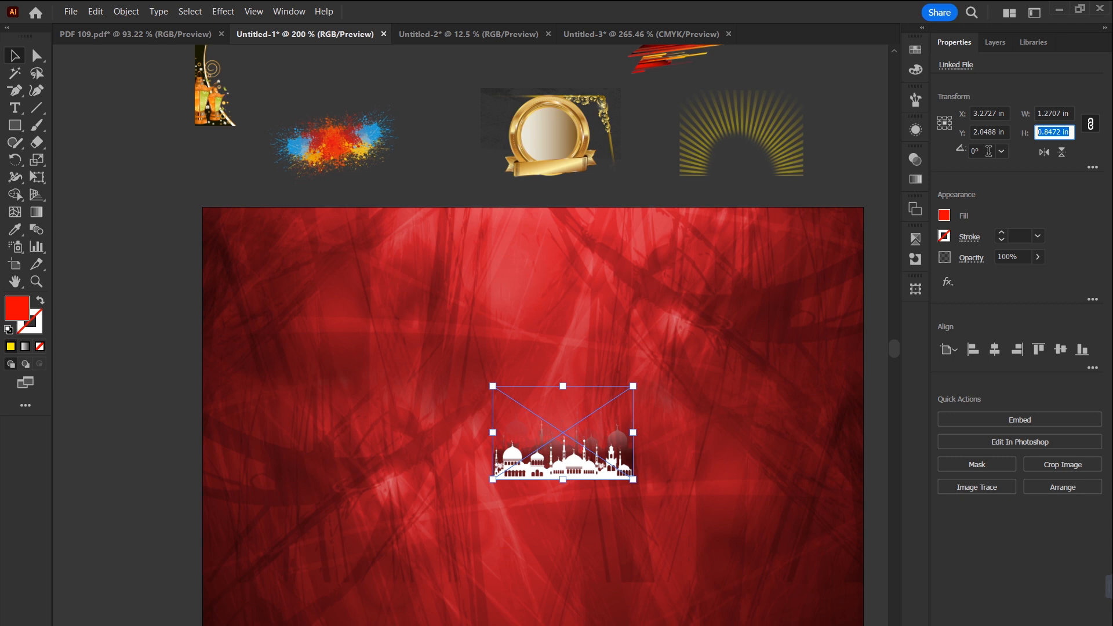
{"action": "type", "text": "6"}
{"action": "key", "text": "Return"}
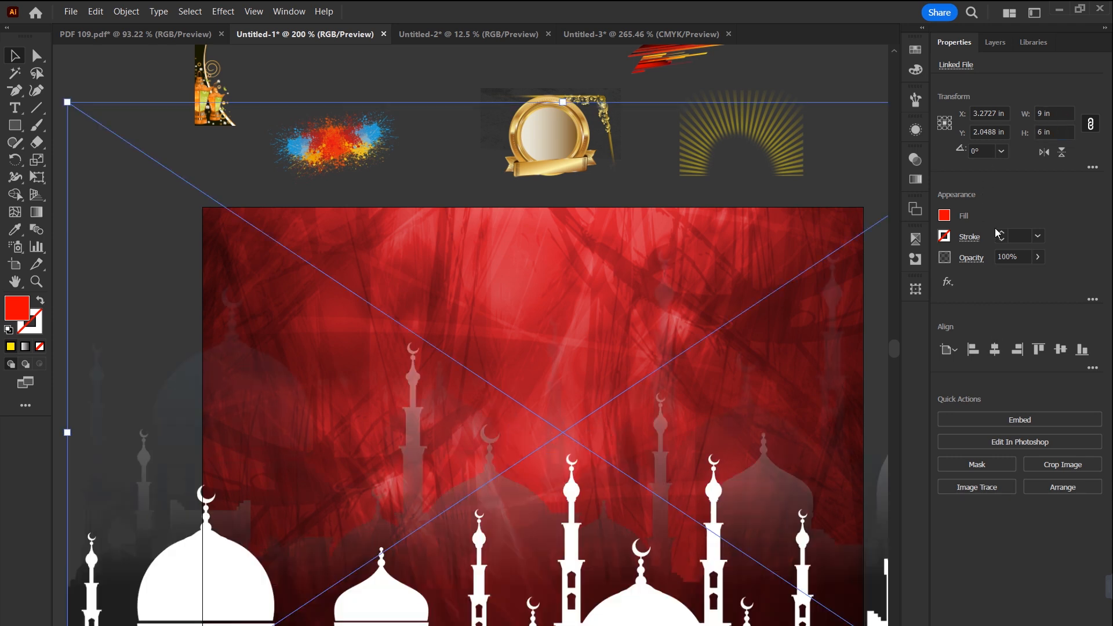
Step: Scale the mosque image down to about 5.77 × 3.7 in and place it against the artboard's left edge
{"action": "left_click_drag", "start_coordinate": [561, 118], "coordinate": [573, 240]}
{"action": "left_click_drag", "start_coordinate": [577, 303], "coordinate": [551, 315]}
{"action": "left_click_drag", "start_coordinate": [227, 444], "coordinate": [203, 444]}
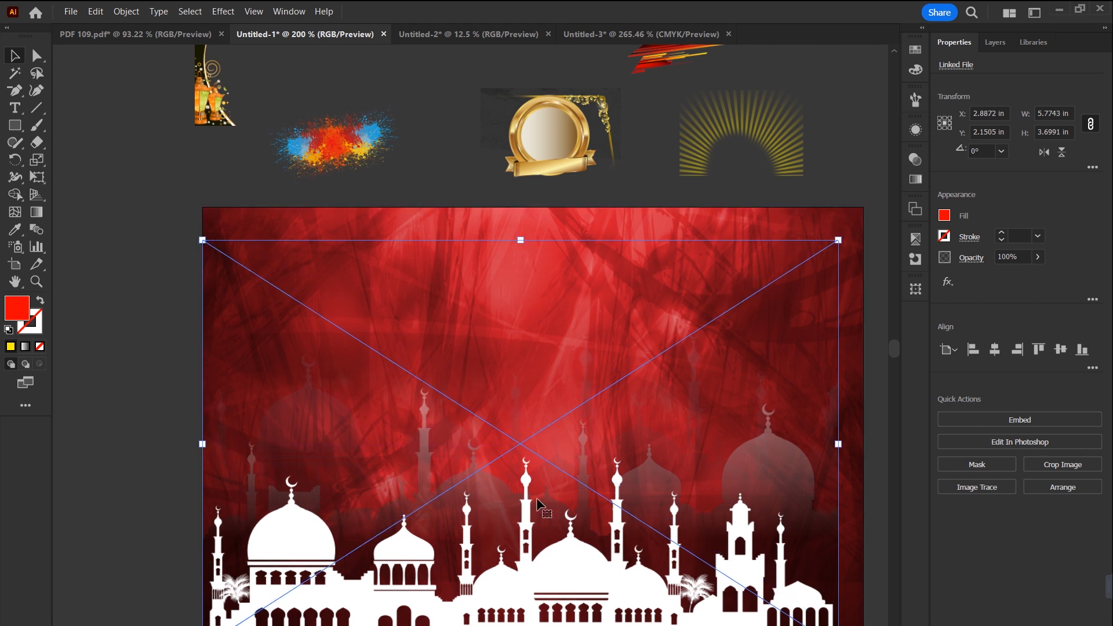
Step: Set the mosque image's blend mode to Multiply and deselect it
{"action": "left_click", "coordinate": [915, 159]}
{"action": "left_click", "coordinate": [798, 175]}
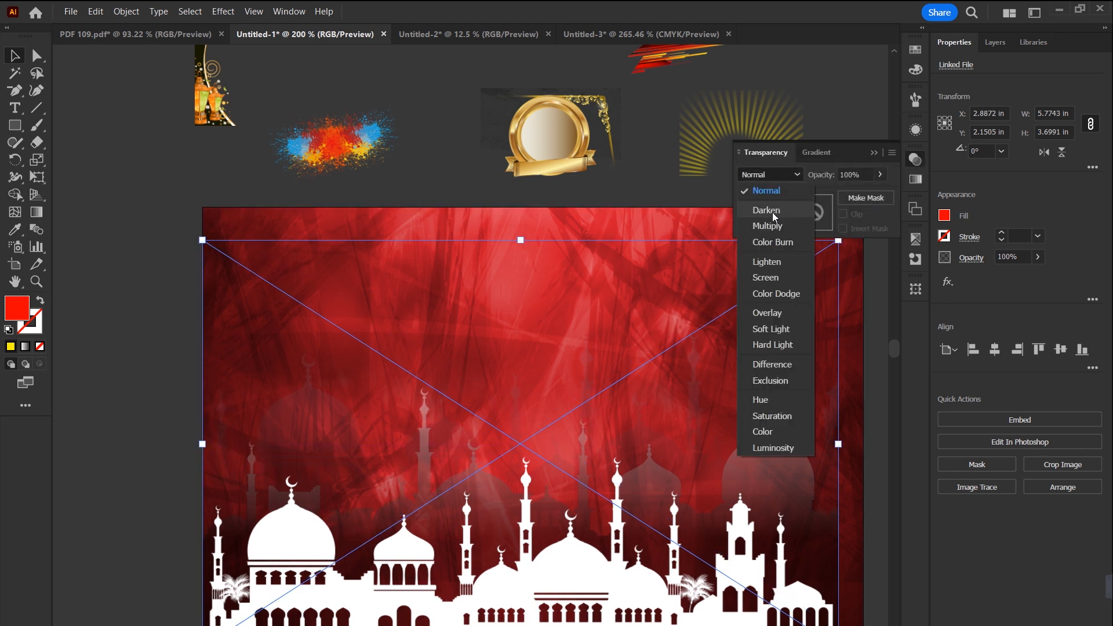
{"action": "left_click", "coordinate": [767, 224]}
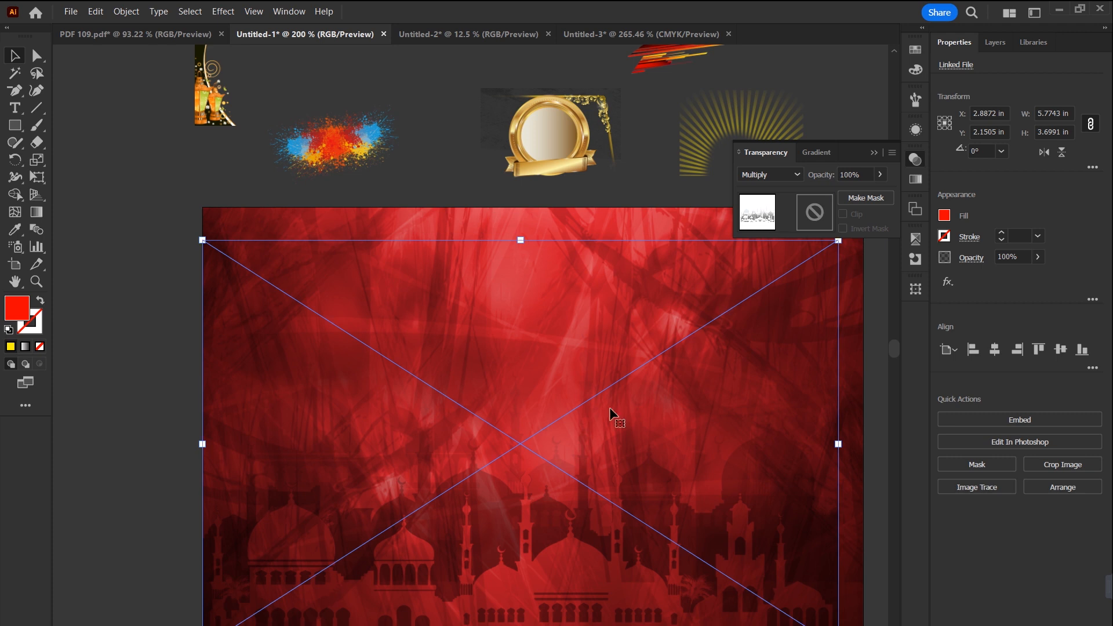
{"action": "left_click", "coordinate": [425, 182]}
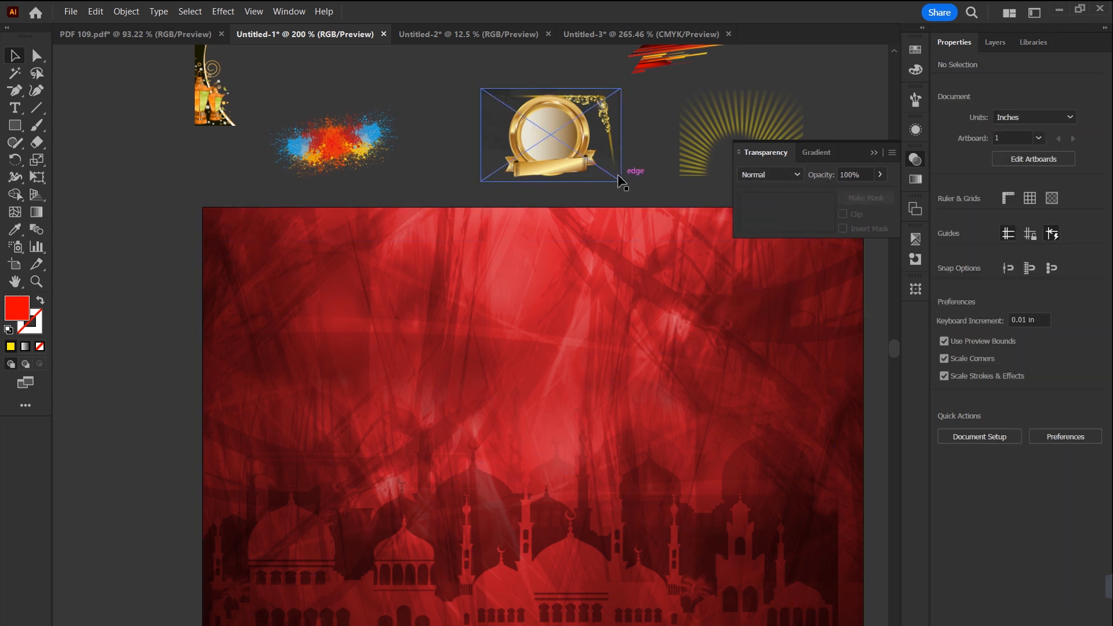
Step: Place the paint-splash image over the red background and enlarge it across most of the artboard's width
{"action": "key", "text": "ctrl+minus"}
{"action": "left_click_drag", "start_coordinate": [382, 184], "coordinate": [750, 324]}
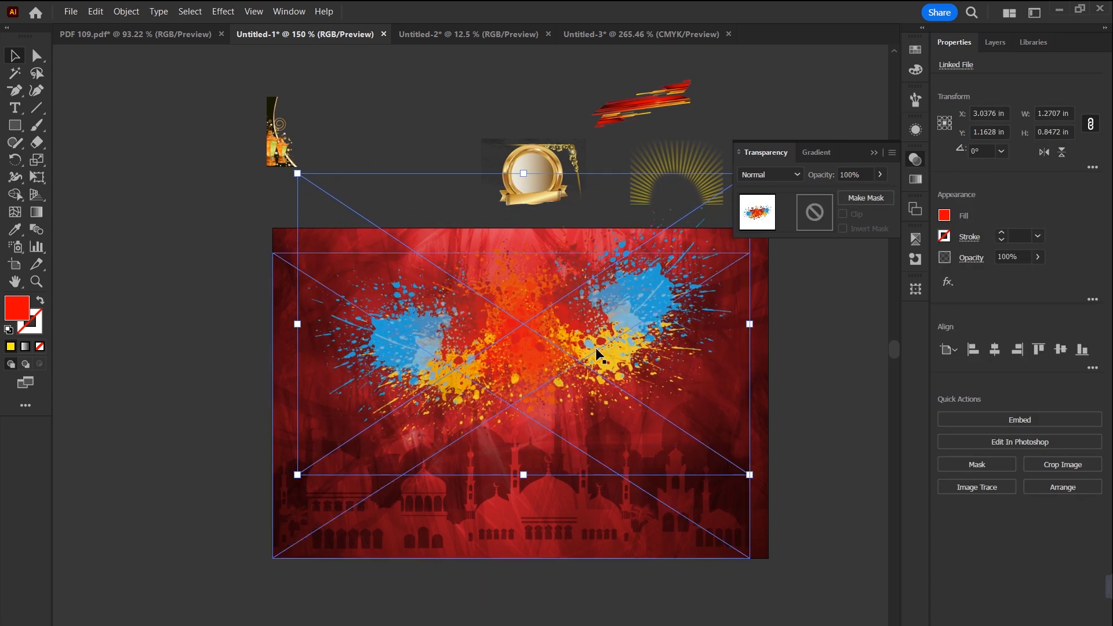
Step: Centre the paint-splash image horizontally on the artboard at X 3 in and set its blend mode to Multiply
{"action": "left_click", "coordinate": [590, 324]}
{"action": "left_click", "coordinate": [631, 246]}
{"action": "left_click_drag", "start_coordinate": [621, 287], "coordinate": [620, 265]}
{"action": "key", "text": "ctrl+z"}
{"action": "left_click_drag", "start_coordinate": [679, 230], "coordinate": [676, 218]}
{"action": "left_click", "coordinate": [795, 176]}
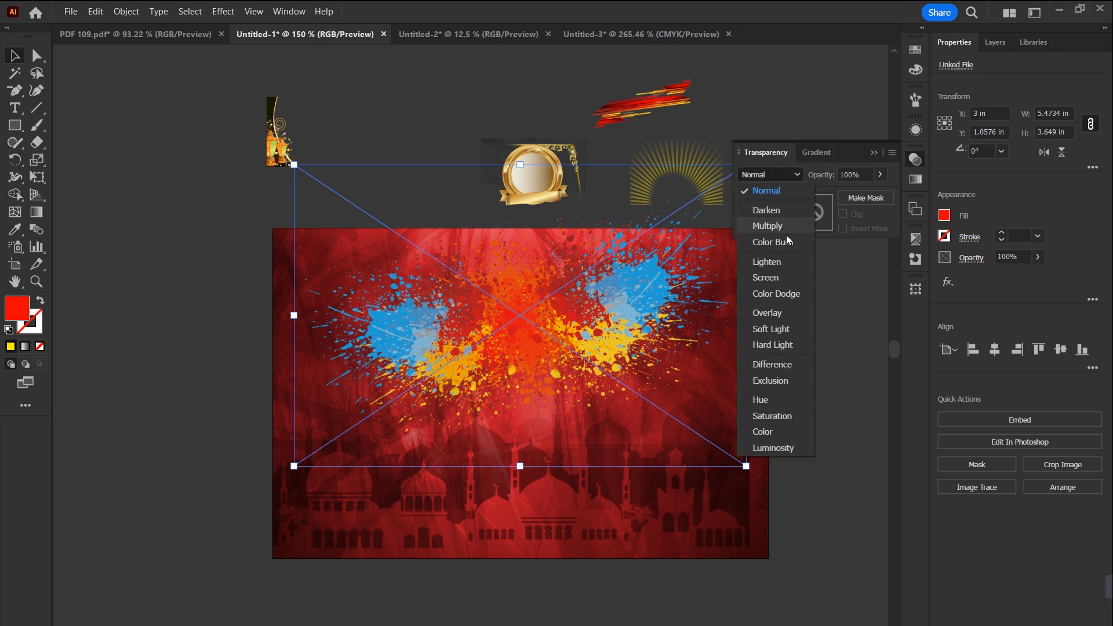
{"action": "left_click", "coordinate": [769, 225]}
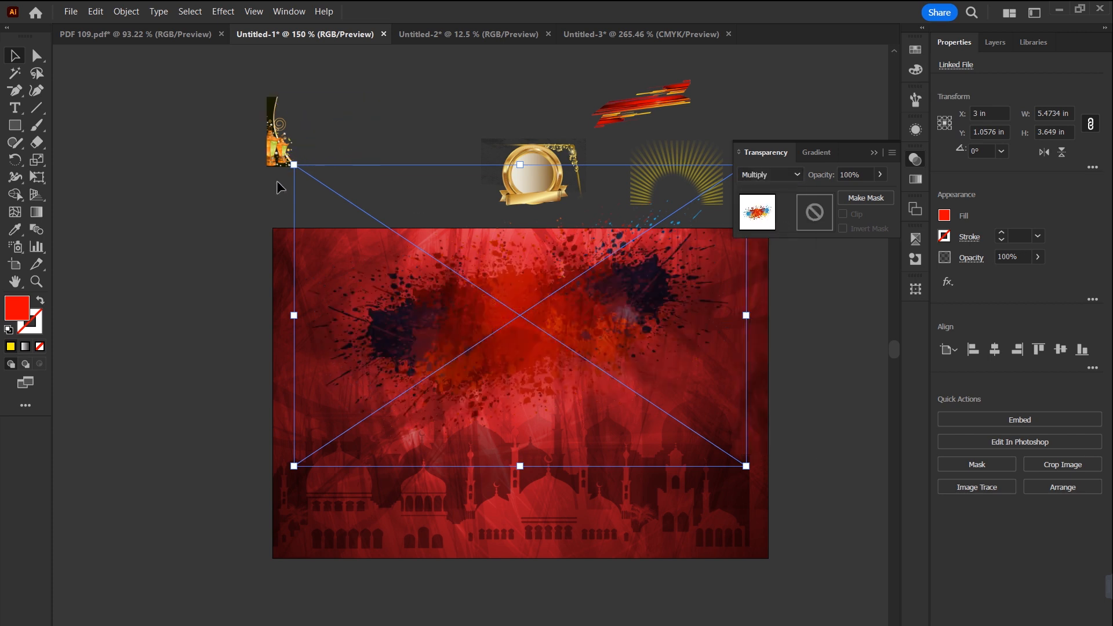
Step: Enlarge the splash image to about 8.03 × 5.98 in, rotate it to 351.2°, and place a copy lower on the artboard
{"action": "left_click_drag", "start_coordinate": [298, 168], "coordinate": [327, 139]}
{"action": "left_click_drag", "start_coordinate": [743, 359], "coordinate": [821, 371]}
{"action": "left_click_drag", "start_coordinate": [848, 457], "coordinate": [847, 467]}
{"action": "left_click", "coordinate": [842, 481]}
{"action": "left_click_drag", "start_coordinate": [703, 333], "coordinate": [709, 345]}
{"action": "key", "text": "ctrl+z"}
{"action": "left_click", "coordinate": [847, 351]}
{"action": "left_click_drag", "start_coordinate": [789, 284], "coordinate": [784, 383]}
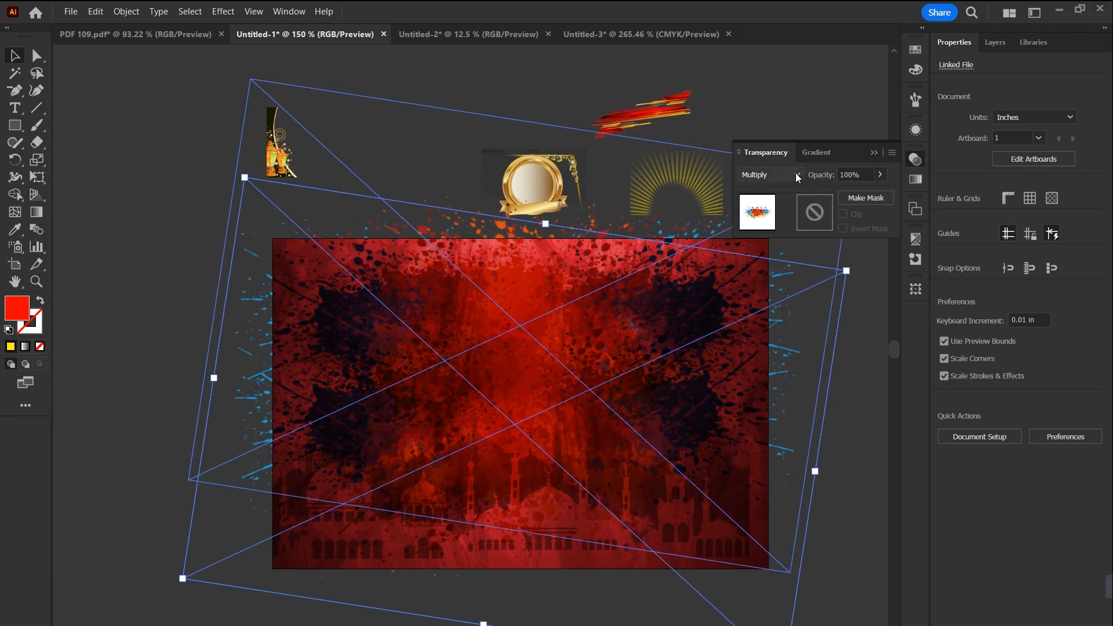
Step: Try the Lighten, Darken and Color Burn blend modes on the lower splash copy
{"action": "left_click", "coordinate": [797, 175]}
{"action": "left_click", "coordinate": [776, 260]}
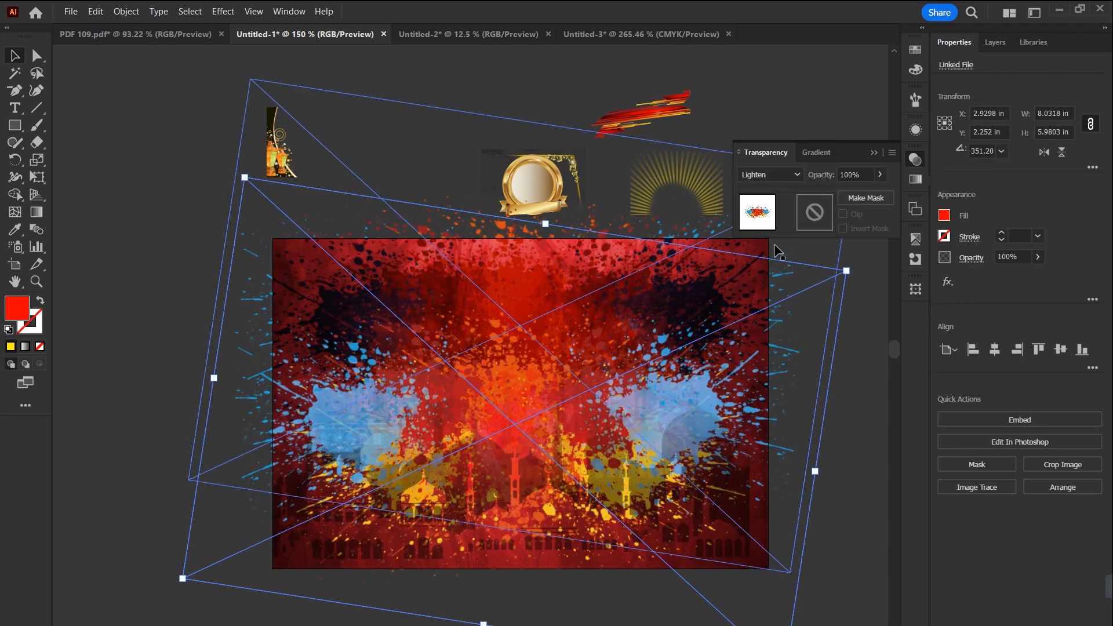
{"action": "left_click", "coordinate": [798, 175]}
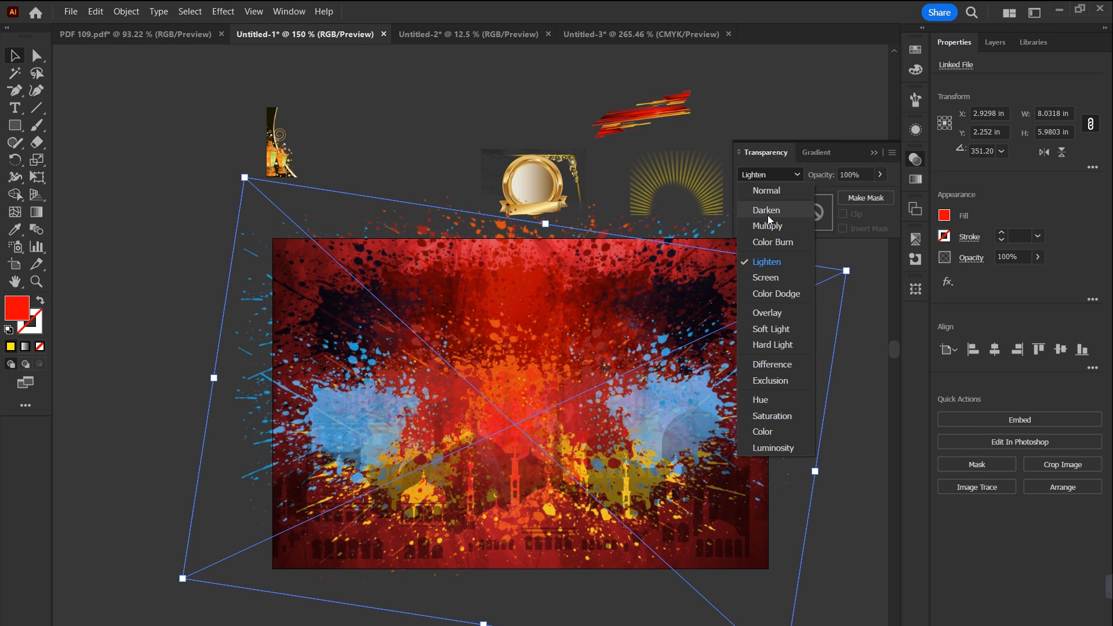
{"action": "left_click", "coordinate": [768, 214]}
{"action": "left_click", "coordinate": [787, 177]}
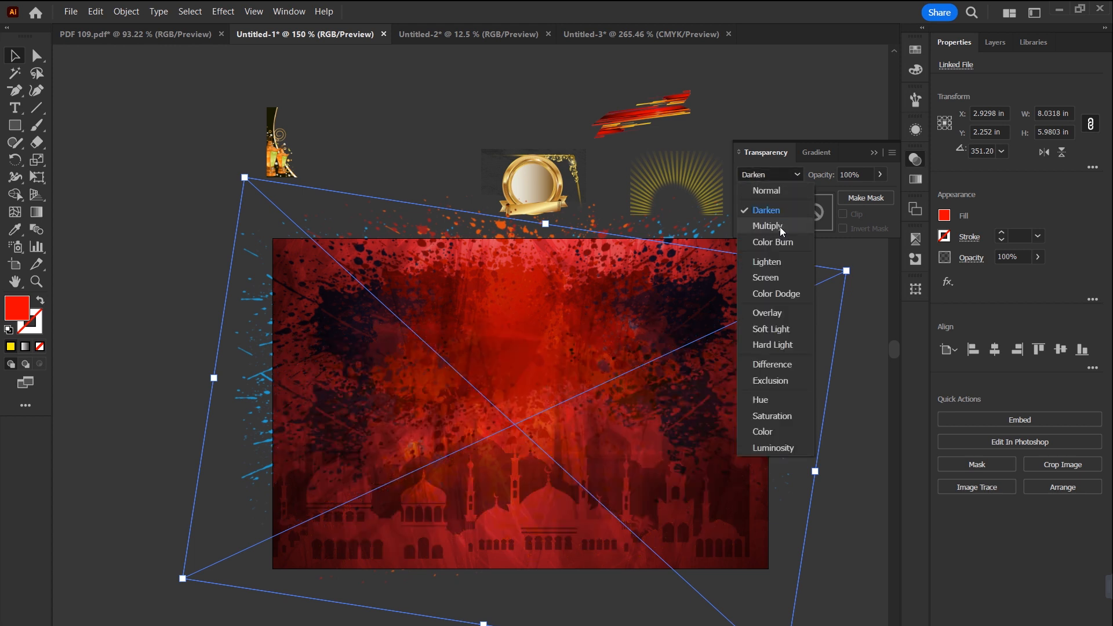
{"action": "left_click", "coordinate": [777, 243]}
Step: Set the lower splash copy to Overlay at 41% opacity and enlarge it to about 9.02 × 6.71 in
{"action": "left_click", "coordinate": [786, 177]}
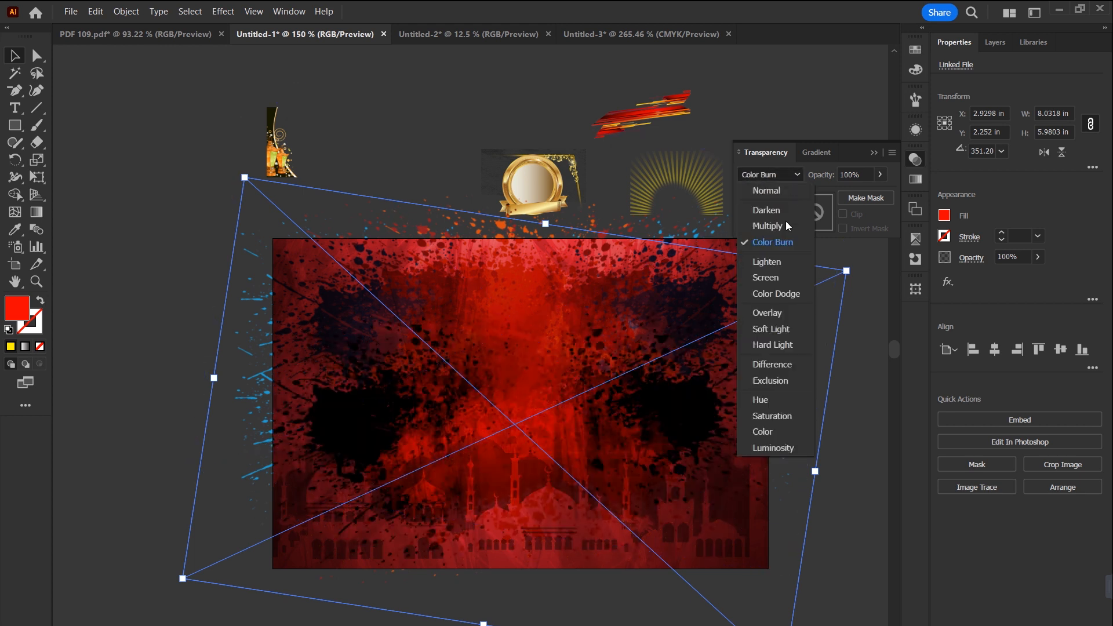
{"action": "left_click", "coordinate": [767, 313]}
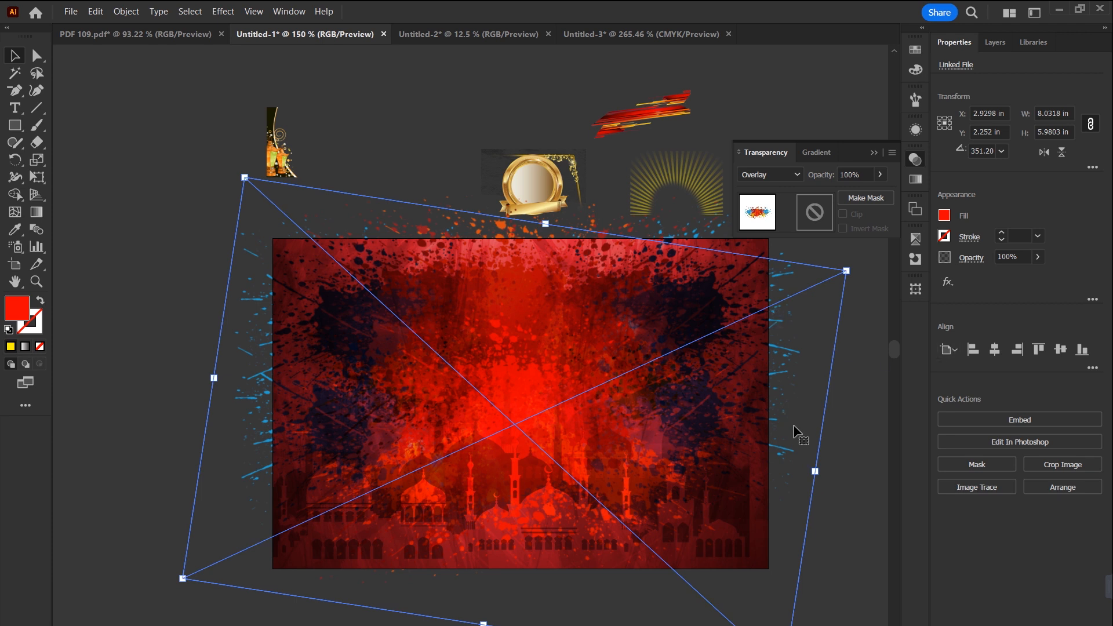
{"action": "left_click_drag", "start_coordinate": [815, 471], "coordinate": [853, 470]}
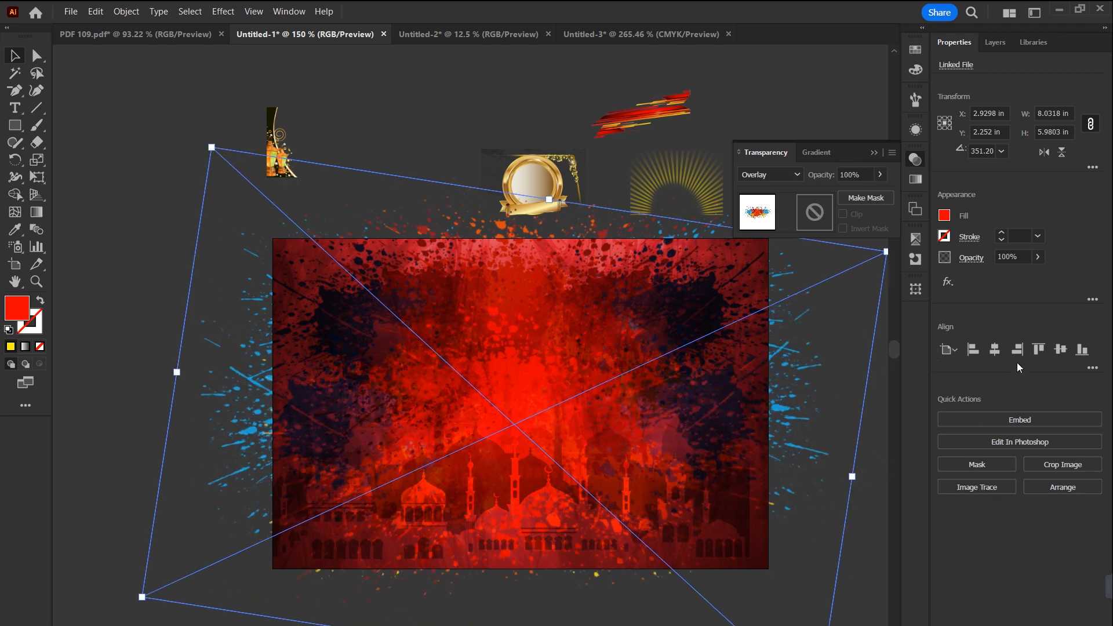
{"action": "left_click_drag", "start_coordinate": [1033, 277], "coordinate": [1000, 277]}
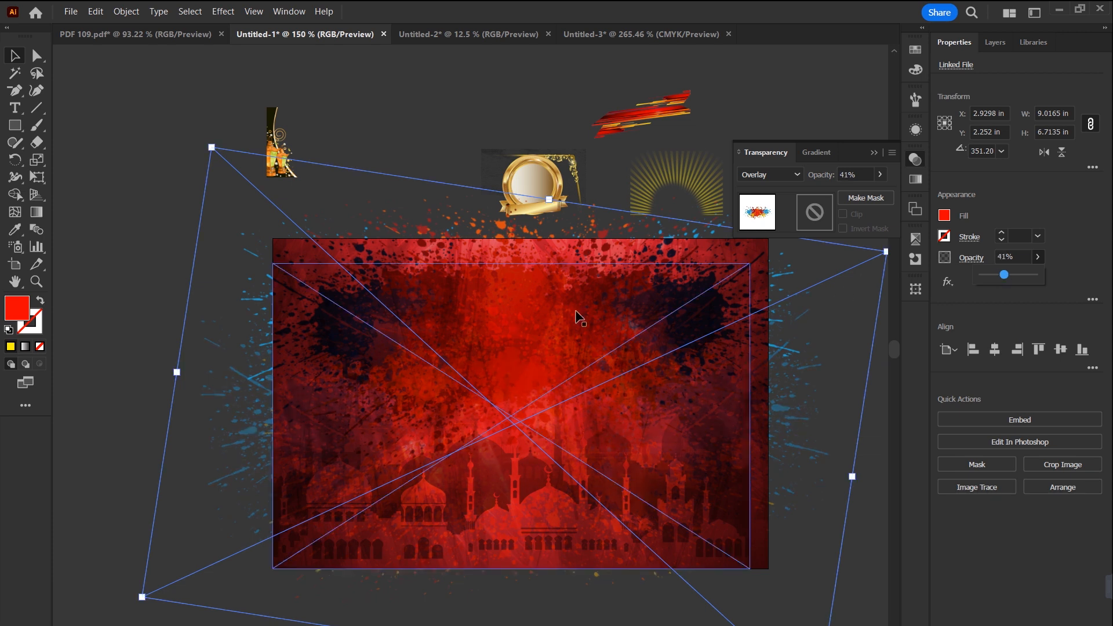
Step: Make a smaller splash copy of about 6.54 × 4.87 in and position it over the artboard's upper-left corner
{"action": "left_click_drag", "start_coordinate": [818, 470], "coordinate": [663, 296]}
{"action": "left_click_drag", "start_coordinate": [476, 329], "coordinate": [428, 356]}
{"action": "key", "text": "ctrl+z"}
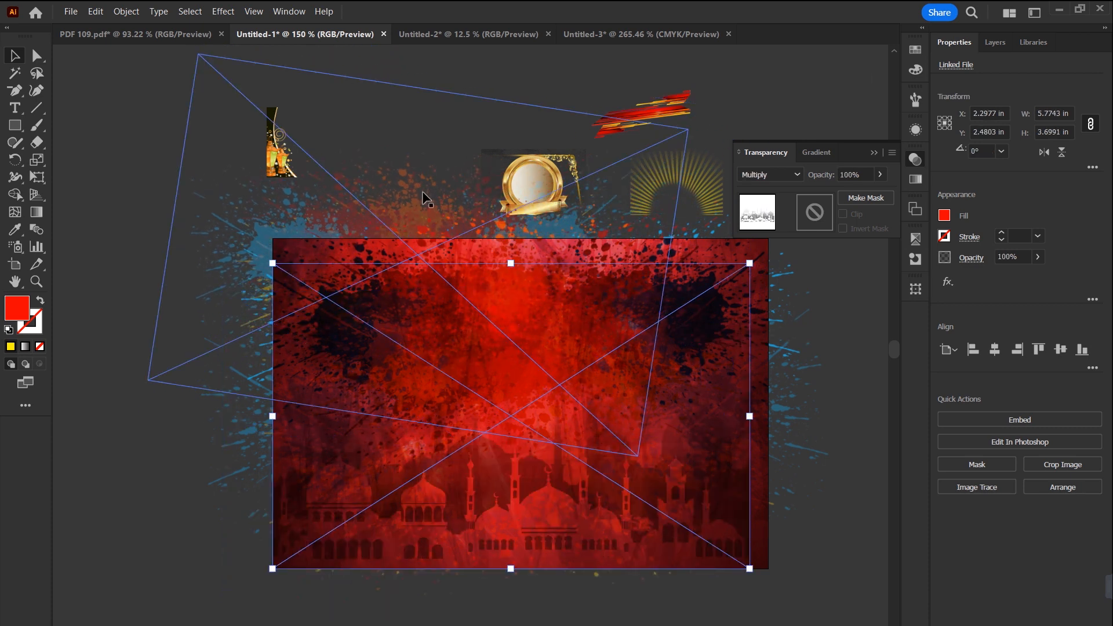
{"action": "left_click_drag", "start_coordinate": [415, 179], "coordinate": [396, 222]}
Step: Try the Hue, Color and Exclusion blend modes on the small upper-left splash copy
{"action": "left_click", "coordinate": [797, 175]}
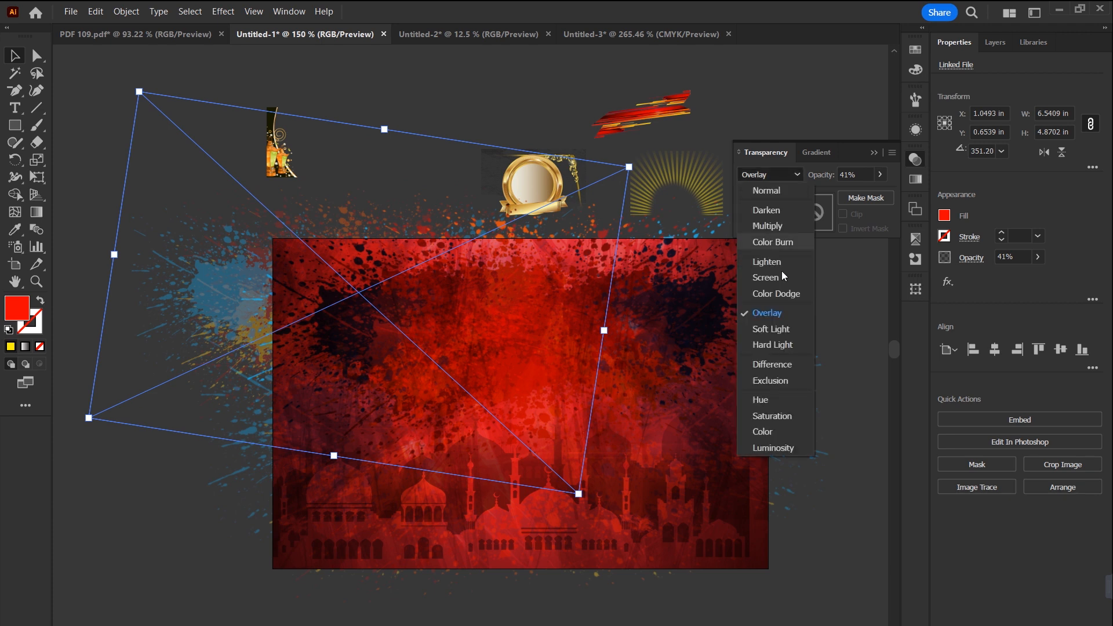
{"action": "left_click", "coordinate": [763, 406]}
{"action": "left_click", "coordinate": [788, 174]}
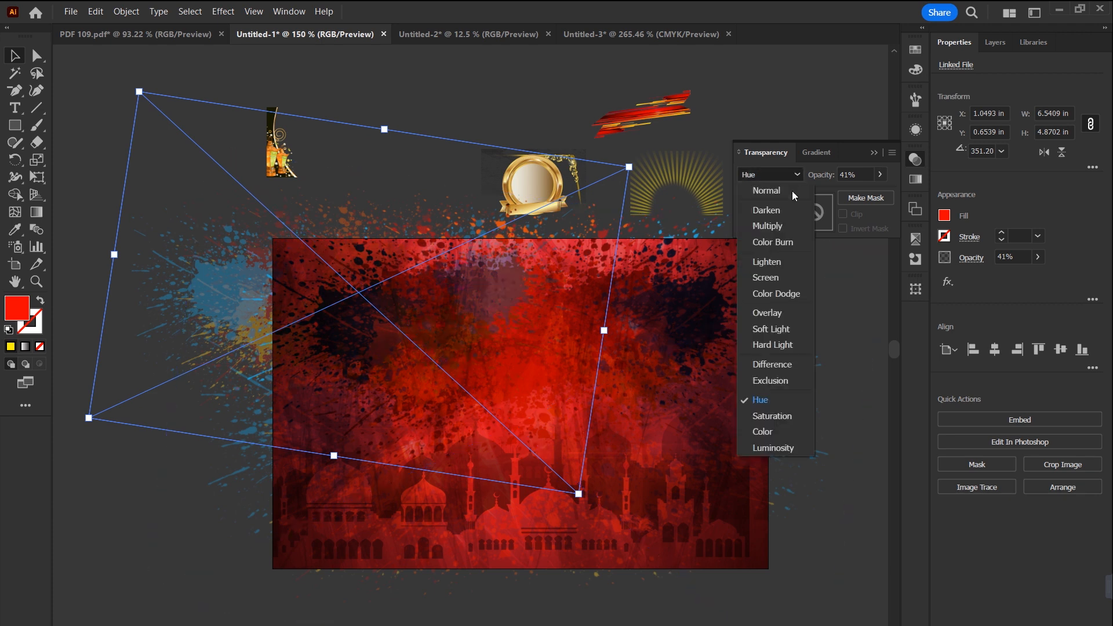
{"action": "left_click", "coordinate": [766, 432]}
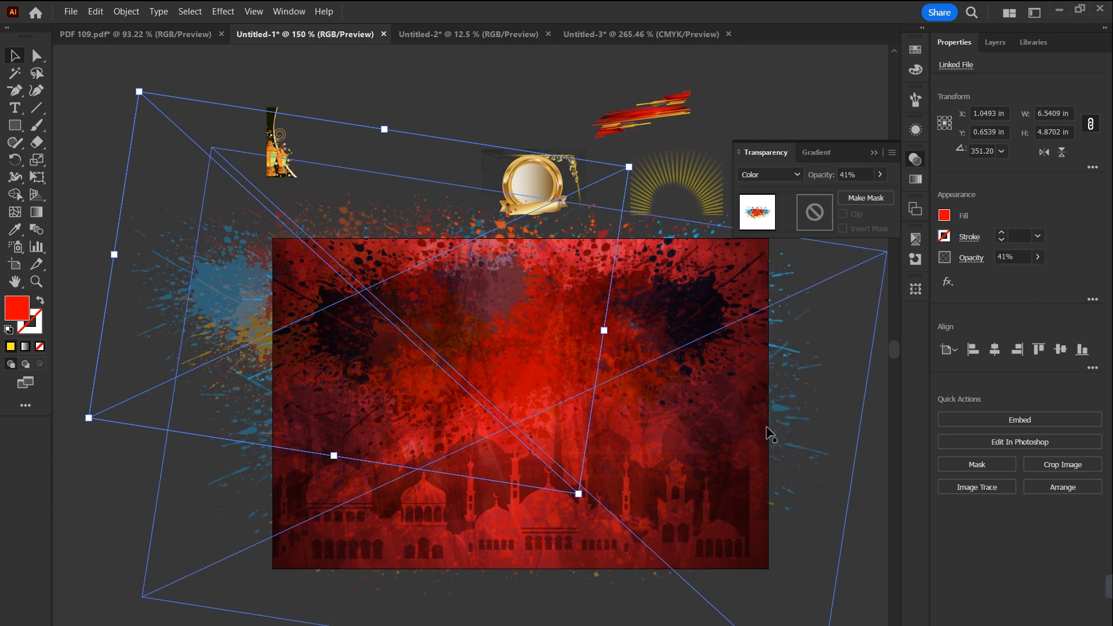
{"action": "left_click", "coordinate": [795, 176]}
{"action": "left_click", "coordinate": [768, 384]}
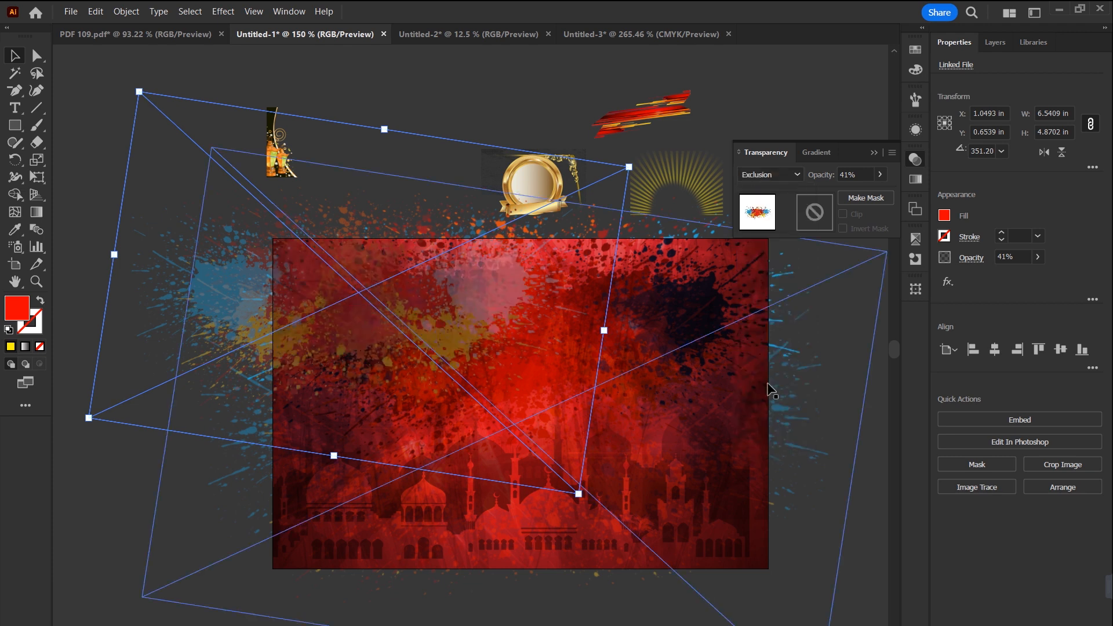
Step: Set the small splash copy to Multiply, move it to about X 1.73, Y 1.02 in, and deselect it
{"action": "left_click", "coordinate": [792, 177]}
{"action": "left_click", "coordinate": [777, 229]}
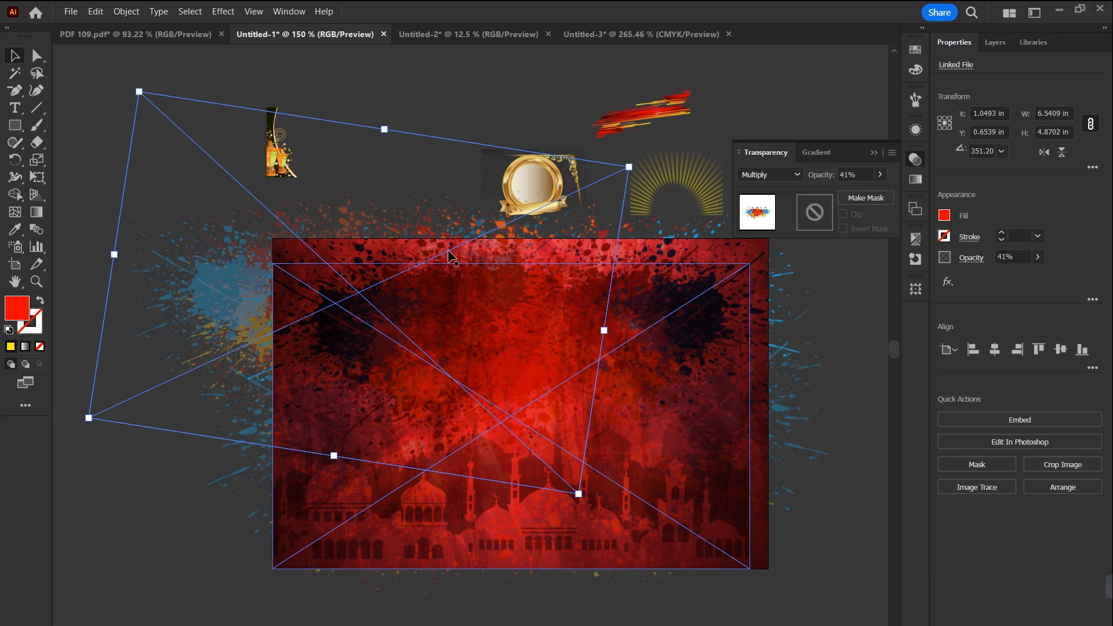
{"action": "left_click_drag", "start_coordinate": [440, 186], "coordinate": [474, 212]}
{"action": "key", "text": "ctrl+shift+a"}
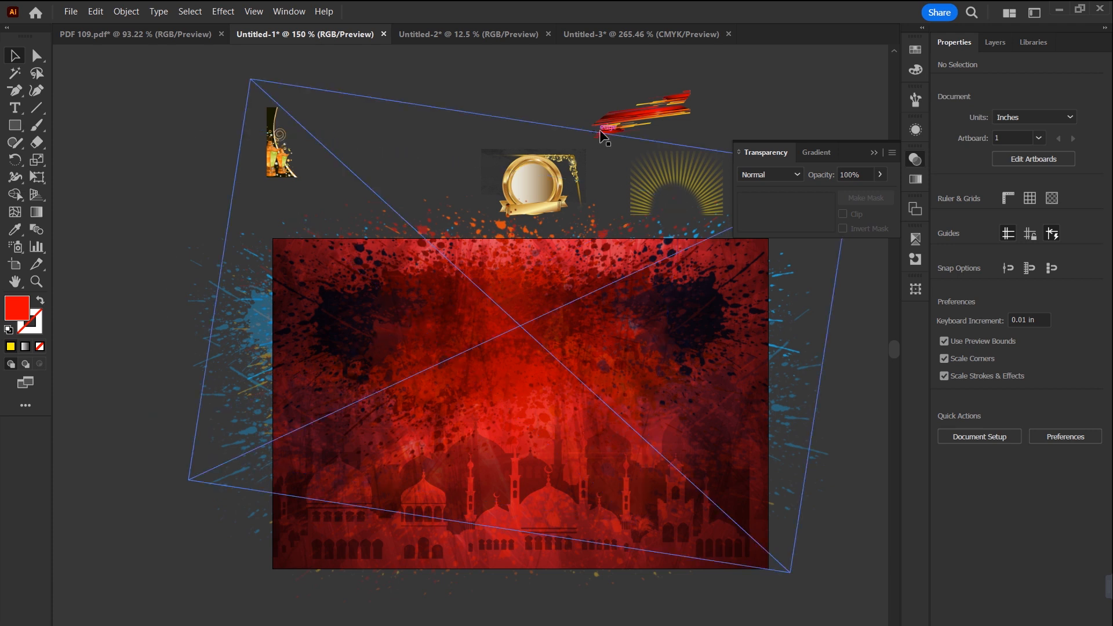
Step: Move the red abstract image above the artboard's upper-right area to about X 5.44, Y -1.59 in
{"action": "left_click_drag", "start_coordinate": [623, 119], "coordinate": [637, 112]}
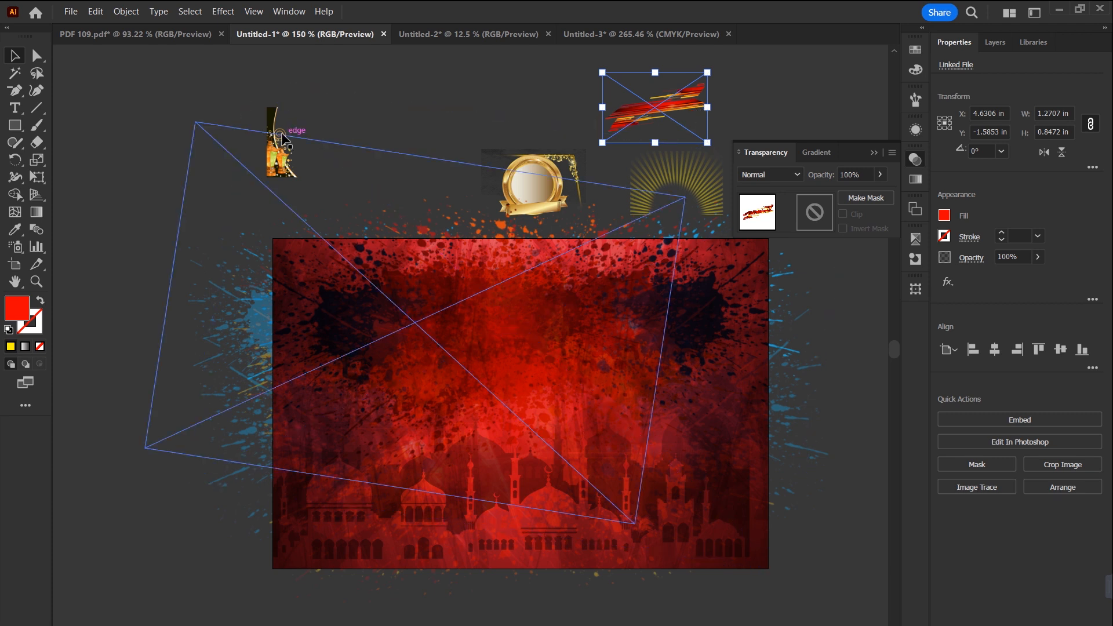
{"action": "left_click_drag", "start_coordinate": [654, 106], "coordinate": [697, 106]}
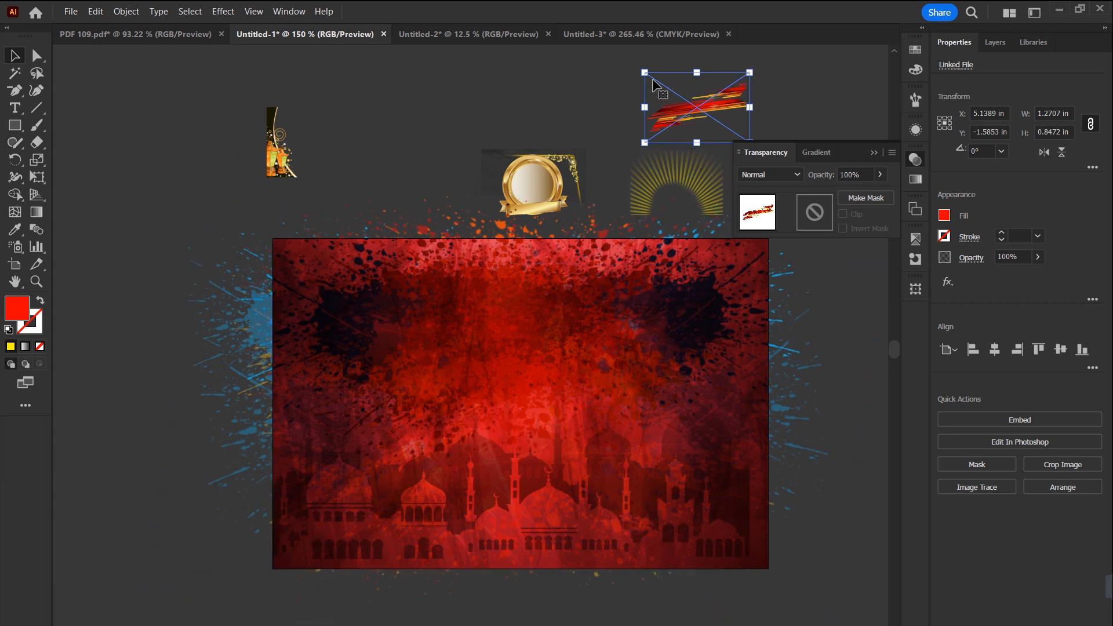
{"action": "mouse_move", "coordinate": [716, 115]}
{"action": "left_mouse_down"}
{"action": "mouse_move", "coordinate": [748, 98]}
{"action": "mouse_move", "coordinate": [735, 113]}
{"action": "left_mouse_up"}
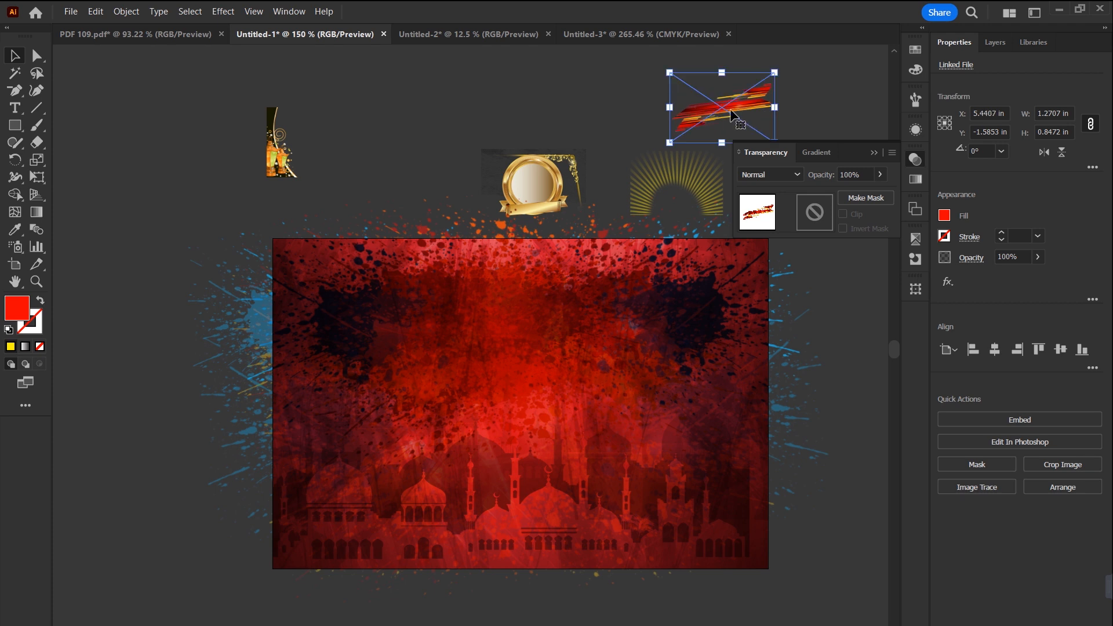
Step: Check the source images in the FOR MAIL folder, and embed the red abstract image in the Illustrator document
{"action": "left_click", "coordinate": [1063, 9]}
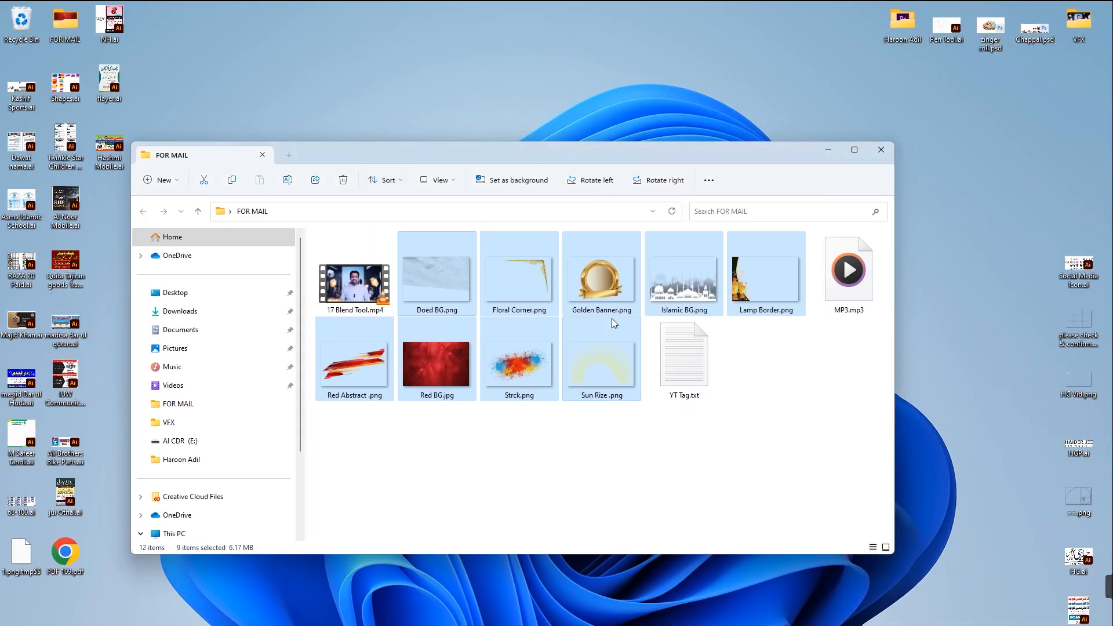
{"action": "double_click", "coordinate": [611, 297]}
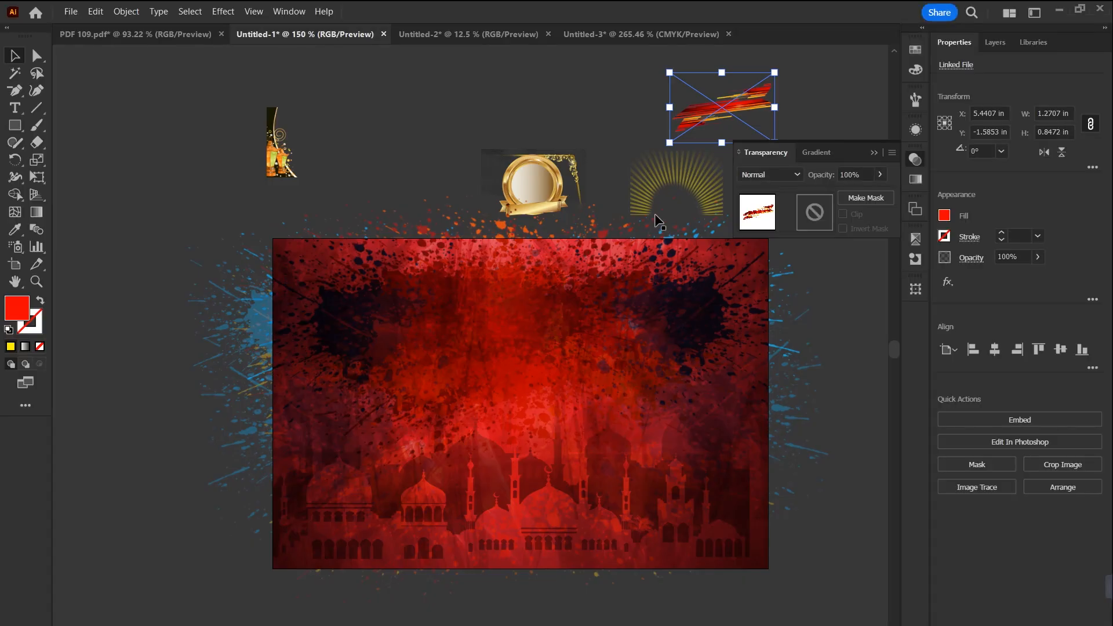
{"action": "left_click_drag", "start_coordinate": [748, 117], "coordinate": [760, 111]}
{"action": "left_click", "coordinate": [1014, 420]}
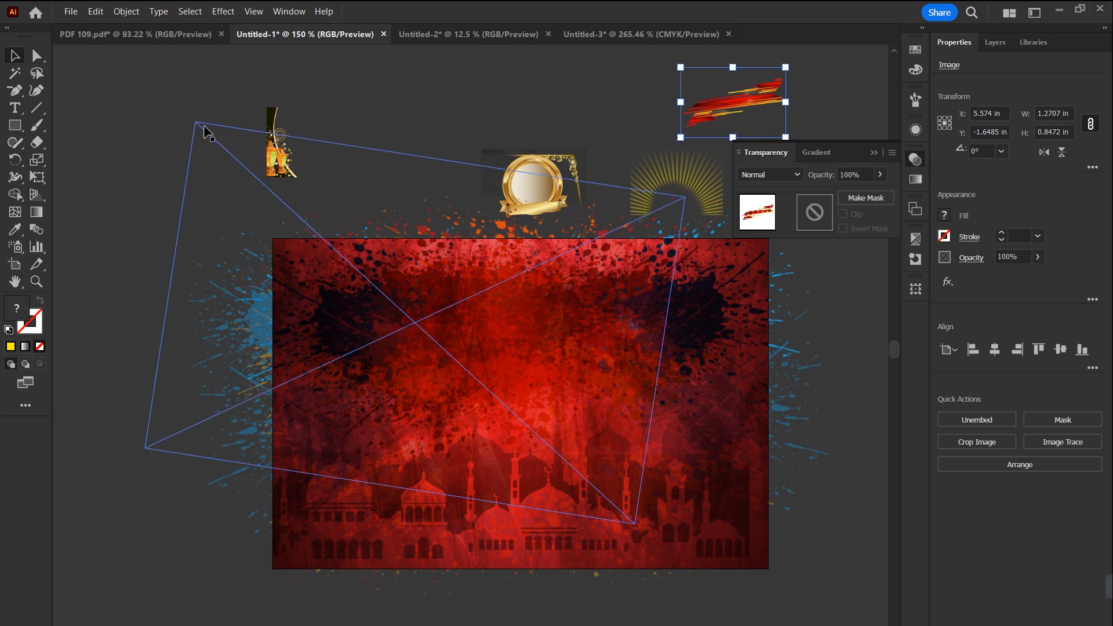
Step: Select all the artwork, embed the remaining linked images, and clear the selection
{"action": "left_click", "coordinate": [220, 182]}
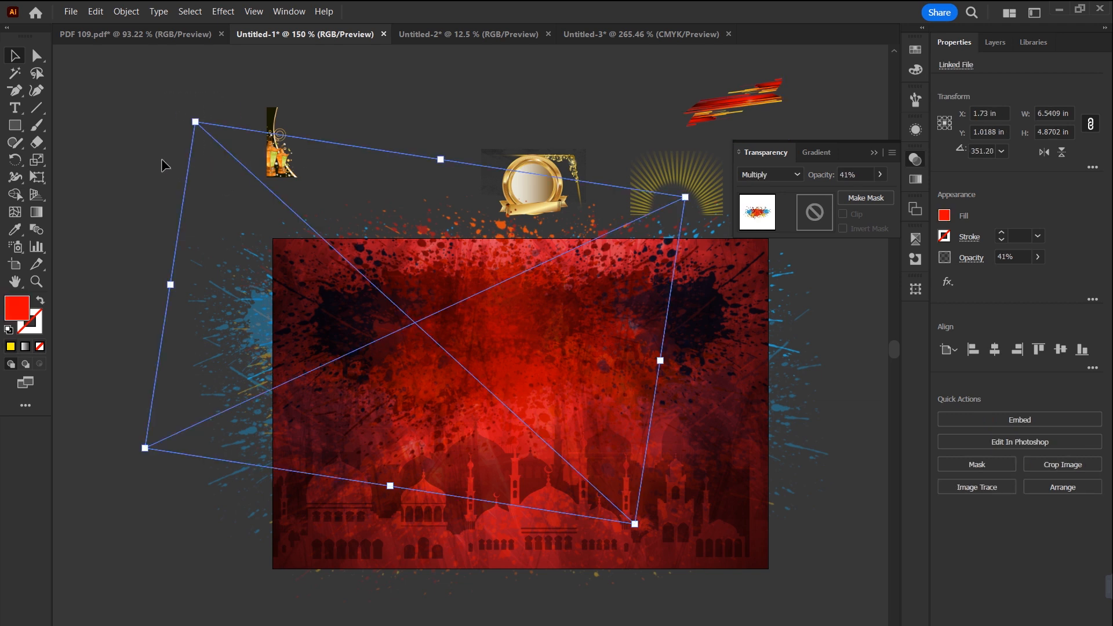
{"action": "key", "text": "ctrl+a"}
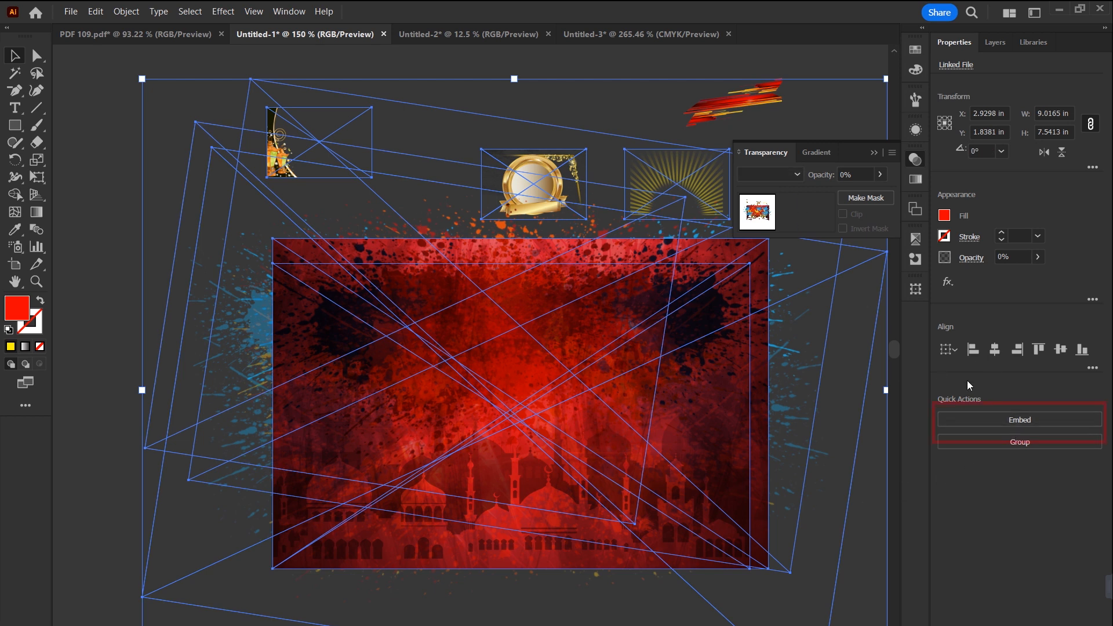
{"action": "left_click", "coordinate": [1021, 422]}
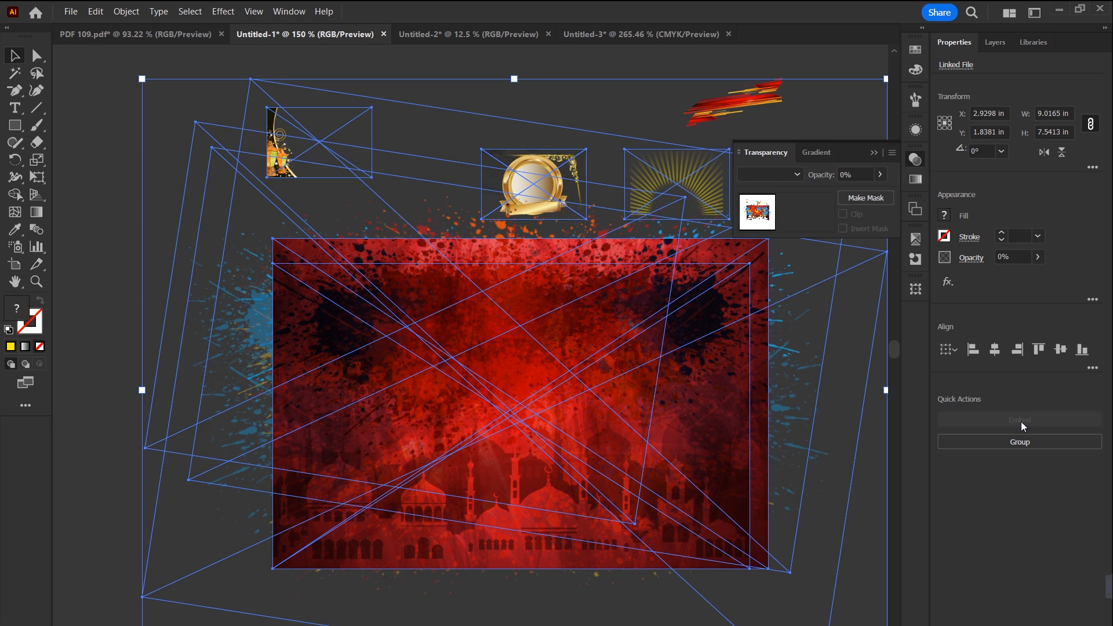
{"action": "left_click", "coordinate": [115, 277]}
Step: Select the large splash, sun-ray and red abstract images in turn to check that they are embedded
{"action": "left_click", "coordinate": [530, 186]}
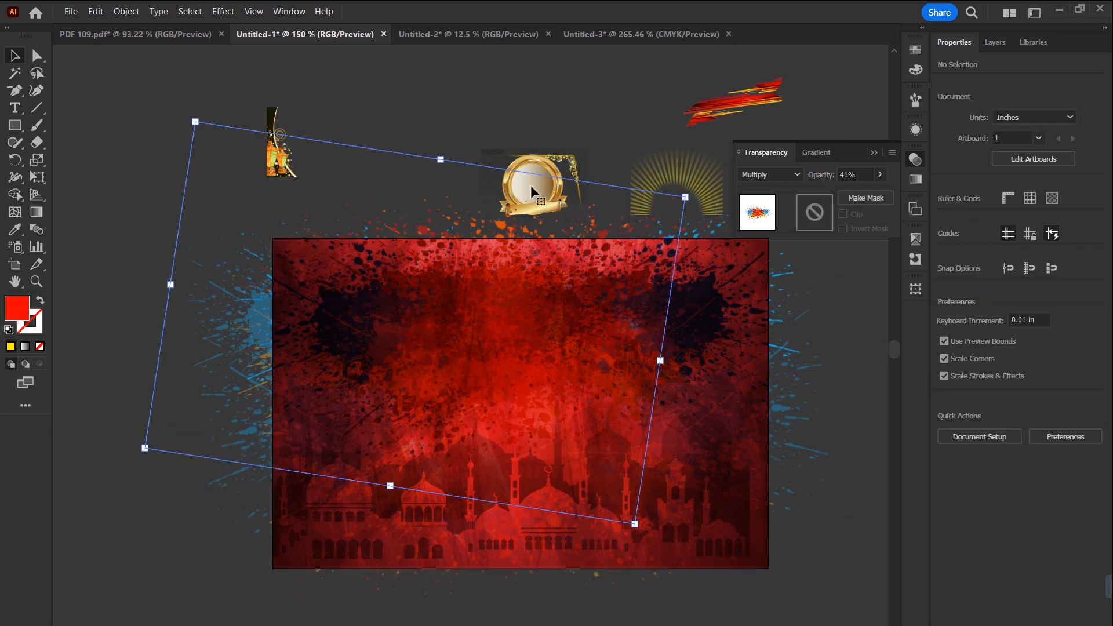
{"action": "left_click", "coordinate": [706, 169]}
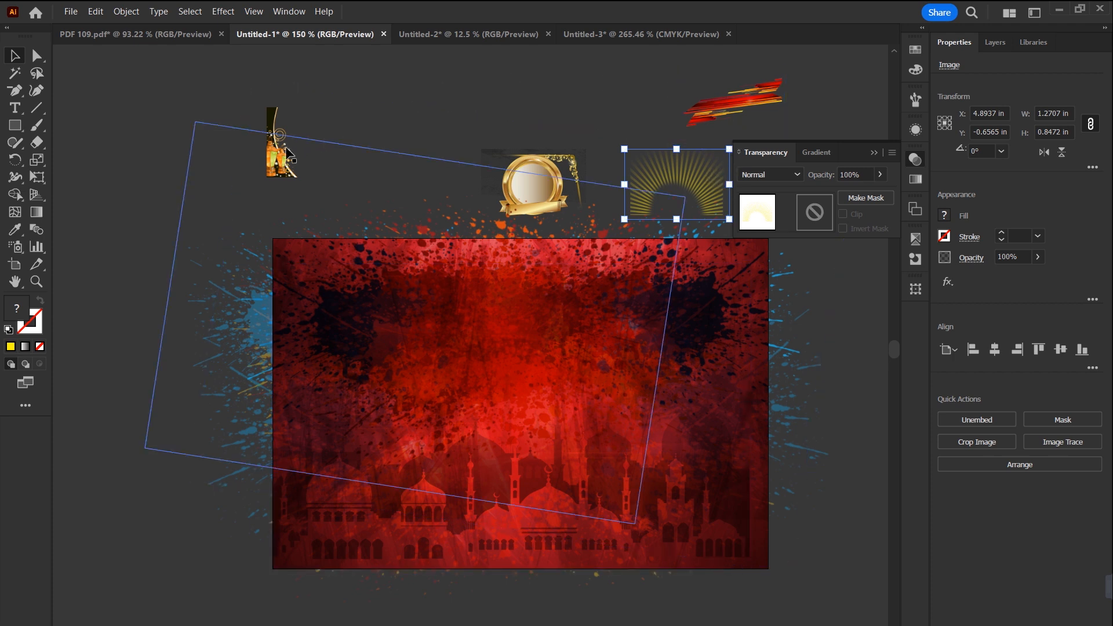
{"action": "left_click", "coordinate": [773, 105]}
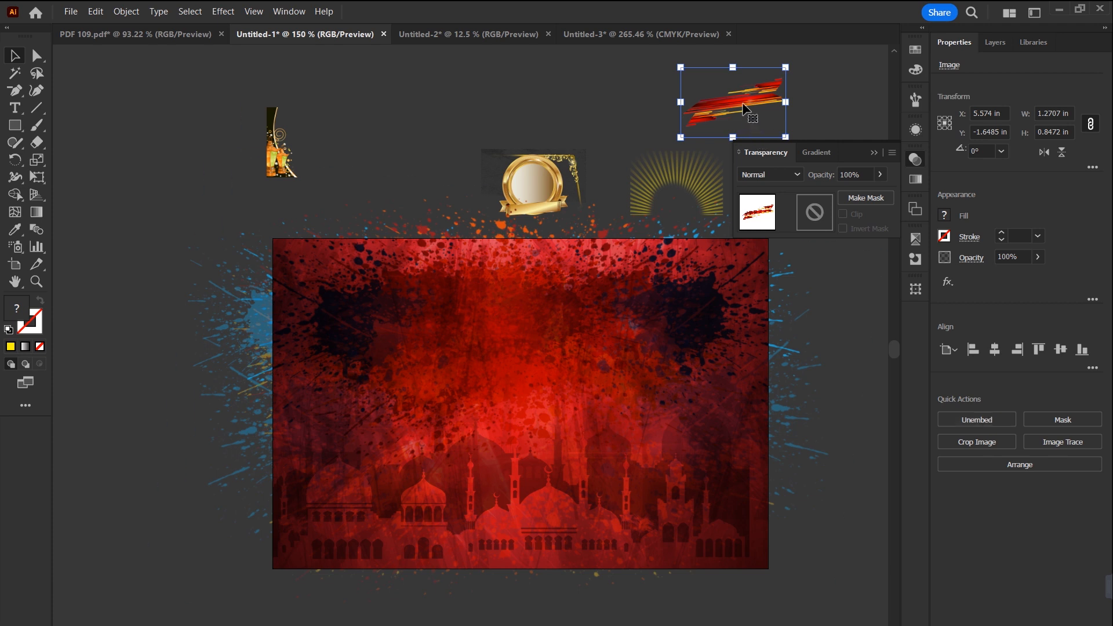
Step: Move the large Multiply splash image down to about X 2.89, Y 1.73 in and undo the stray mosque image move
{"action": "mouse_move", "coordinate": [565, 160]}
{"action": "left_mouse_down"}
{"action": "mouse_move", "coordinate": [591, 151]}
{"action": "mouse_move", "coordinate": [558, 213]}
{"action": "left_mouse_up"}
{"action": "left_click_drag", "start_coordinate": [547, 314], "coordinate": [545, 282]}
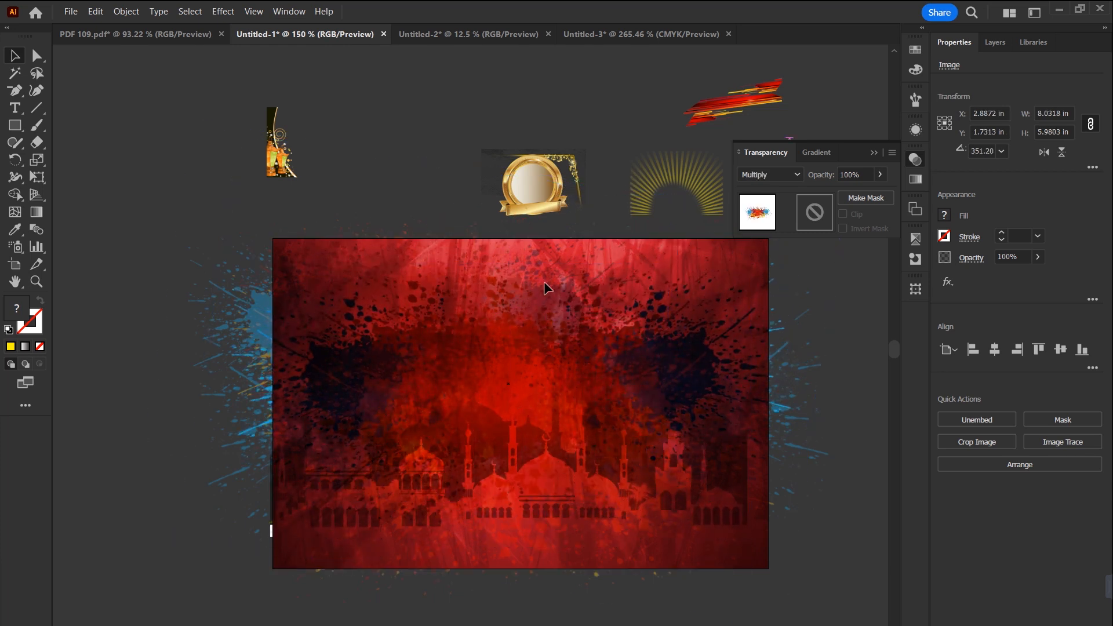
{"action": "key", "text": "ctrl+z"}
Step: Enlarge the golden banner image to about 5.6 × 3.73 in and centre it on the artboard
{"action": "left_click", "coordinate": [586, 127]}
{"action": "left_click_drag", "start_coordinate": [587, 148], "coordinate": [548, 555]}
{"action": "left_click_drag", "start_coordinate": [548, 492], "coordinate": [544, 489]}
Step: Try Color Burn on the golden banner, and set it to Color Dodge at 33% opacity instead
{"action": "left_click", "coordinate": [797, 174]}
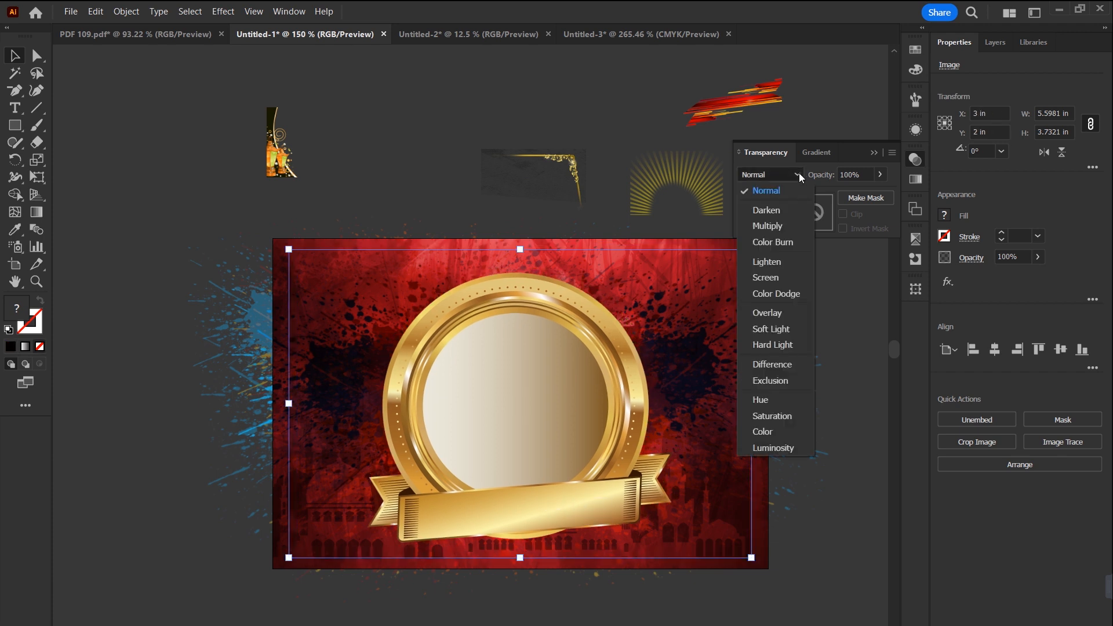
{"action": "left_click", "coordinate": [781, 243]}
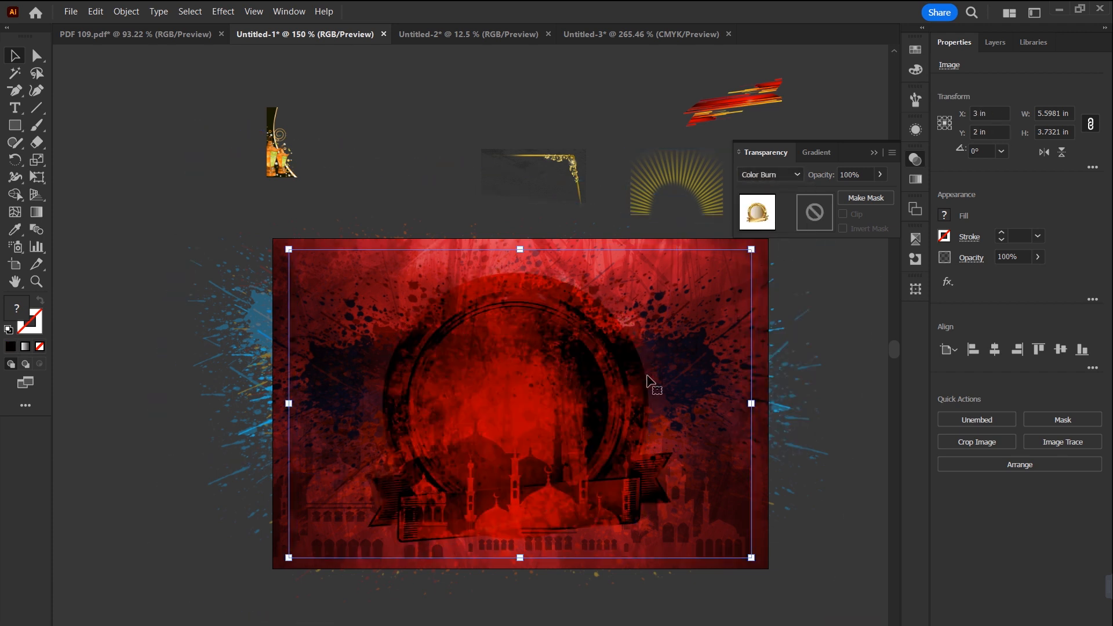
{"action": "left_click", "coordinate": [797, 178]}
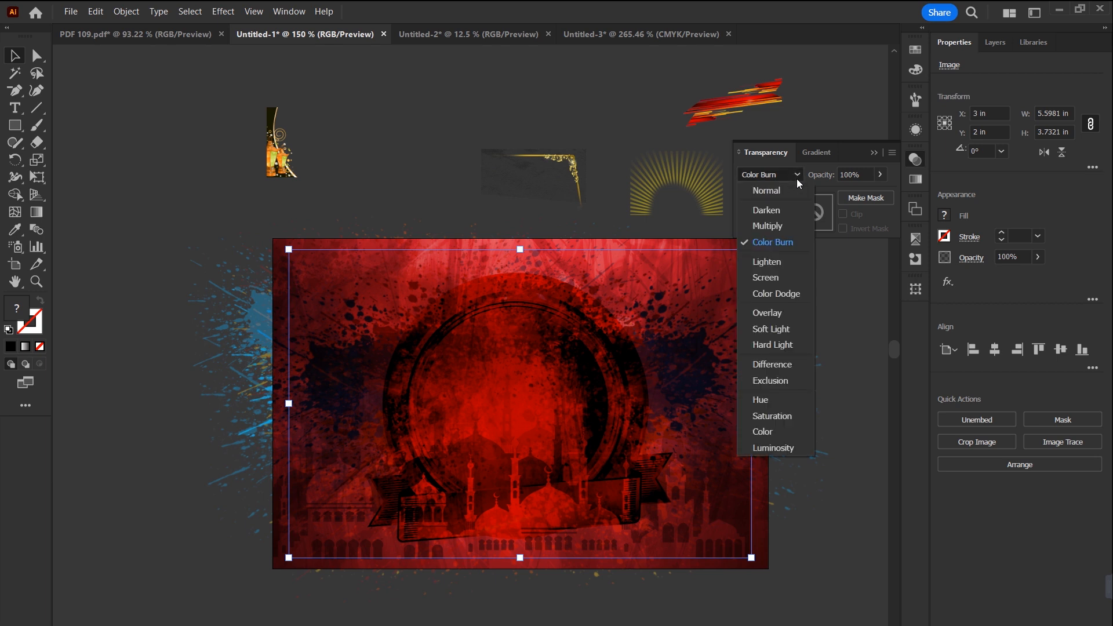
{"action": "left_click", "coordinate": [792, 292]}
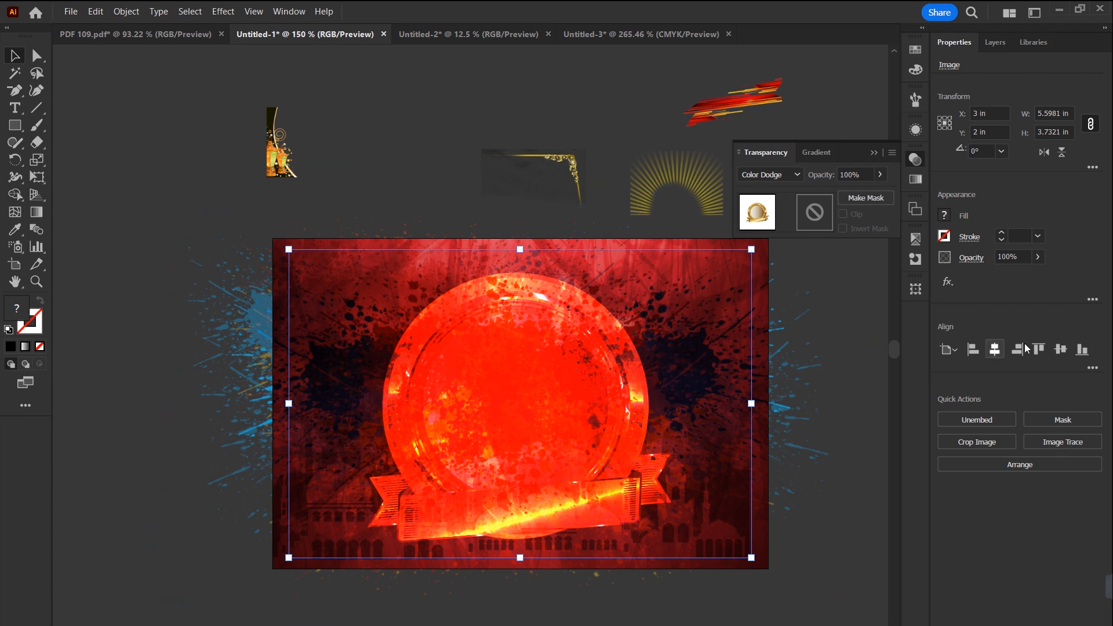
{"action": "left_click_drag", "start_coordinate": [1036, 274], "coordinate": [1001, 276]}
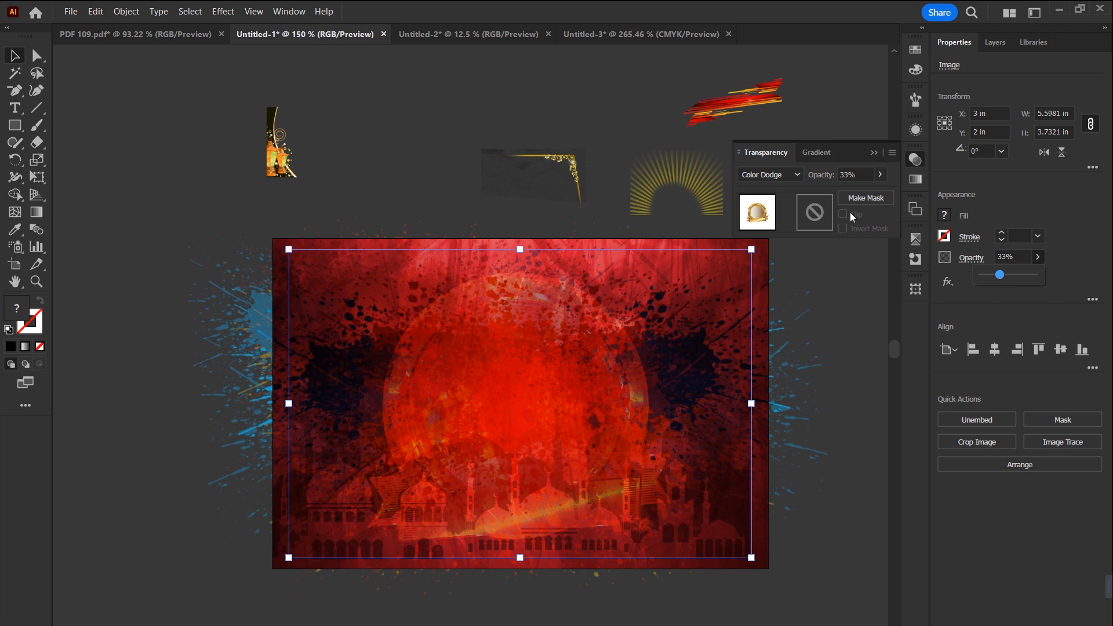
Step: Change the golden banner's blend mode to Hard Light and set its opacity to 66%
{"action": "left_click", "coordinate": [795, 174]}
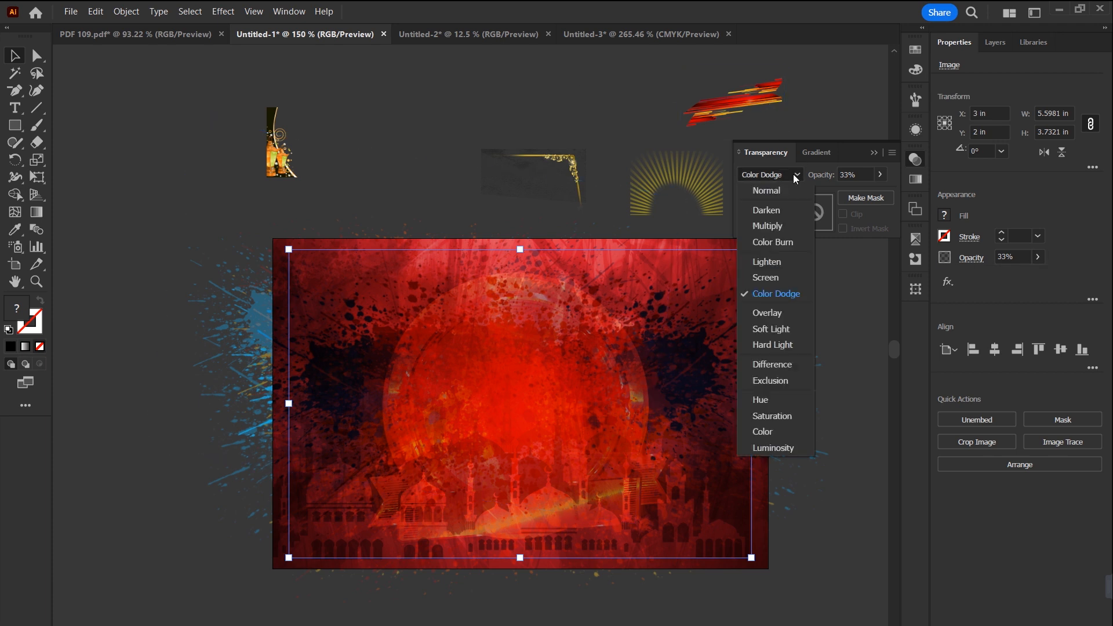
{"action": "left_click", "coordinate": [773, 344]}
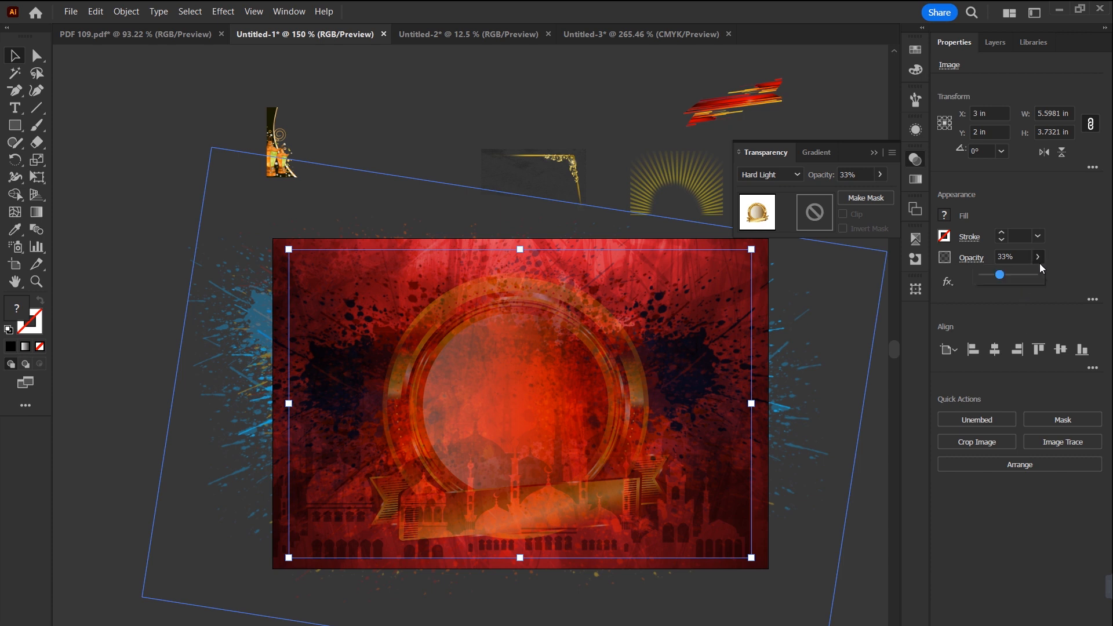
{"action": "left_click_drag", "start_coordinate": [1006, 275], "coordinate": [1017, 279]}
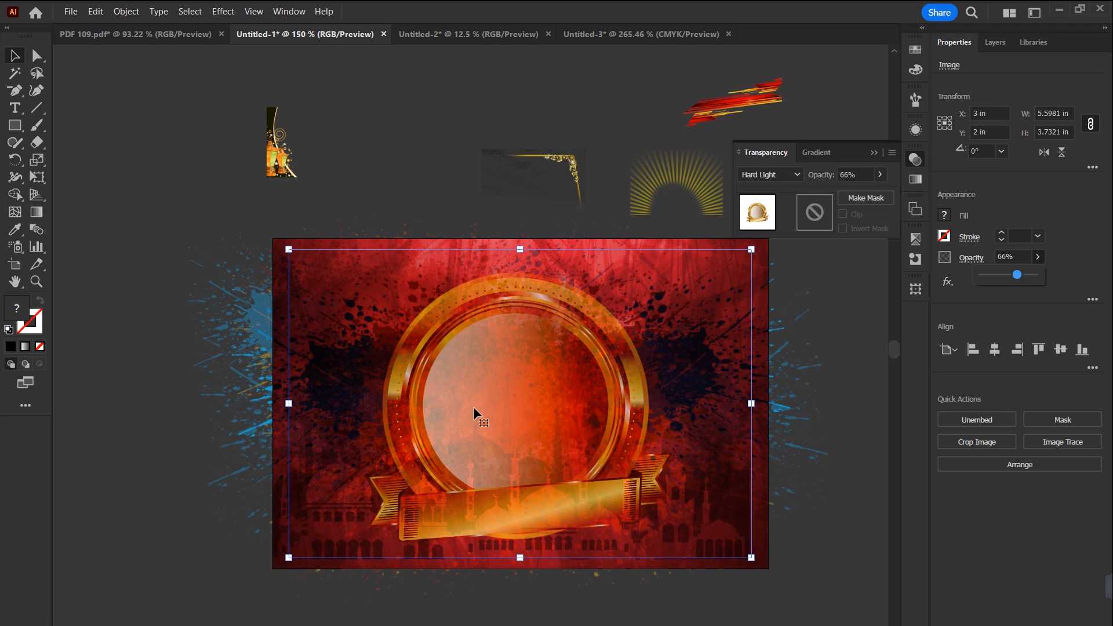
{"action": "left_click", "coordinate": [873, 152]}
Step: Move the sun-ray image over the artboard and enlarge it to about 6.87 × 4.58 in at X 2.89, Y 1.79 in
{"action": "left_click", "coordinate": [705, 189]}
{"action": "left_click_drag", "start_coordinate": [674, 195], "coordinate": [597, 617]}
{"action": "left_click_drag", "start_coordinate": [673, 586], "coordinate": [665, 514]}
{"action": "left_click_drag", "start_coordinate": [512, 546], "coordinate": [520, 577]}
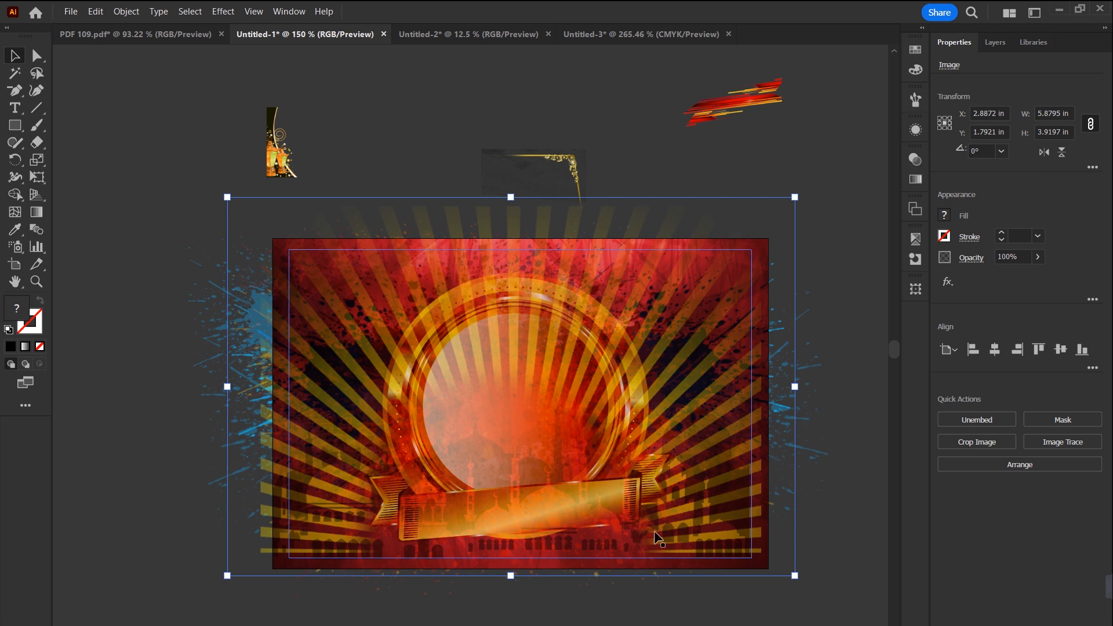
Step: Set the sun-ray image to Hard Light with 64% opacity
{"action": "left_click", "coordinate": [917, 165]}
{"action": "left_click", "coordinate": [797, 176]}
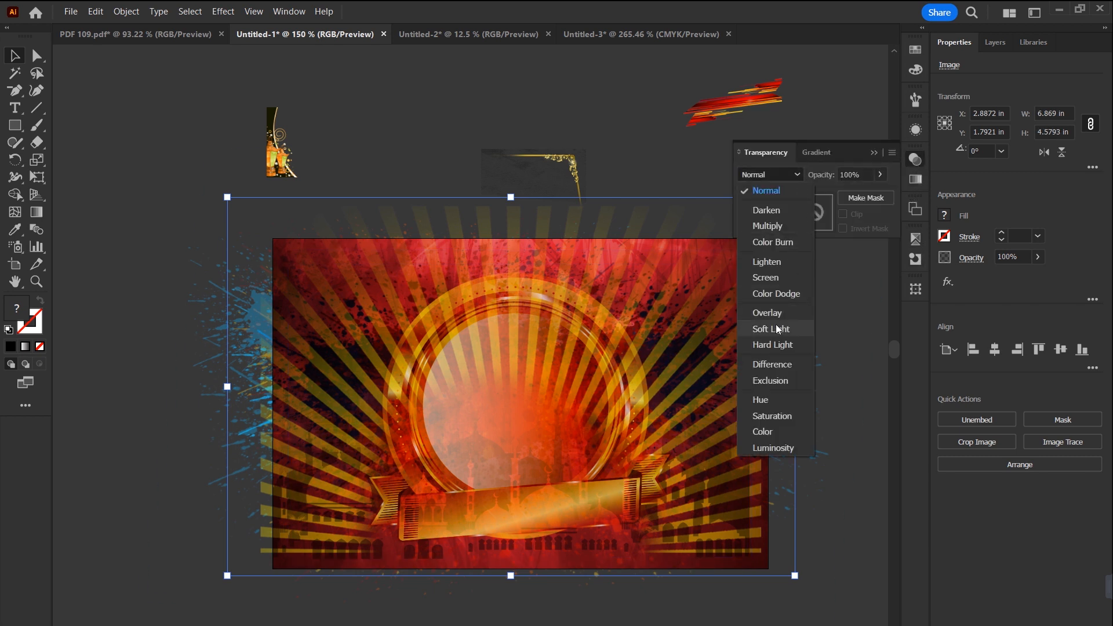
{"action": "left_click", "coordinate": [772, 345]}
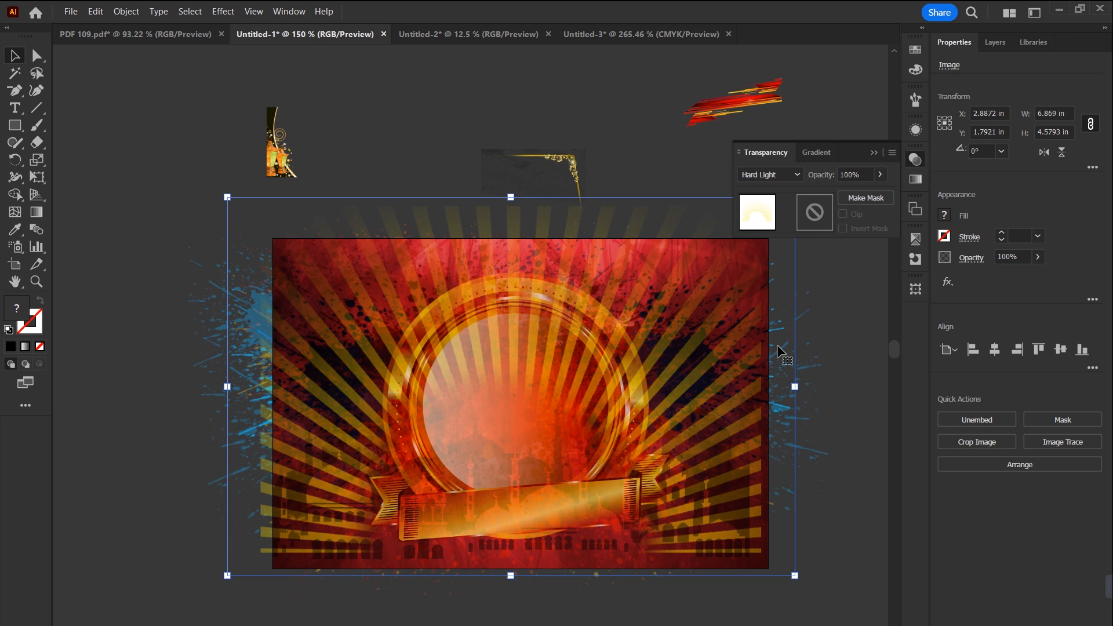
{"action": "left_click", "coordinate": [1037, 256]}
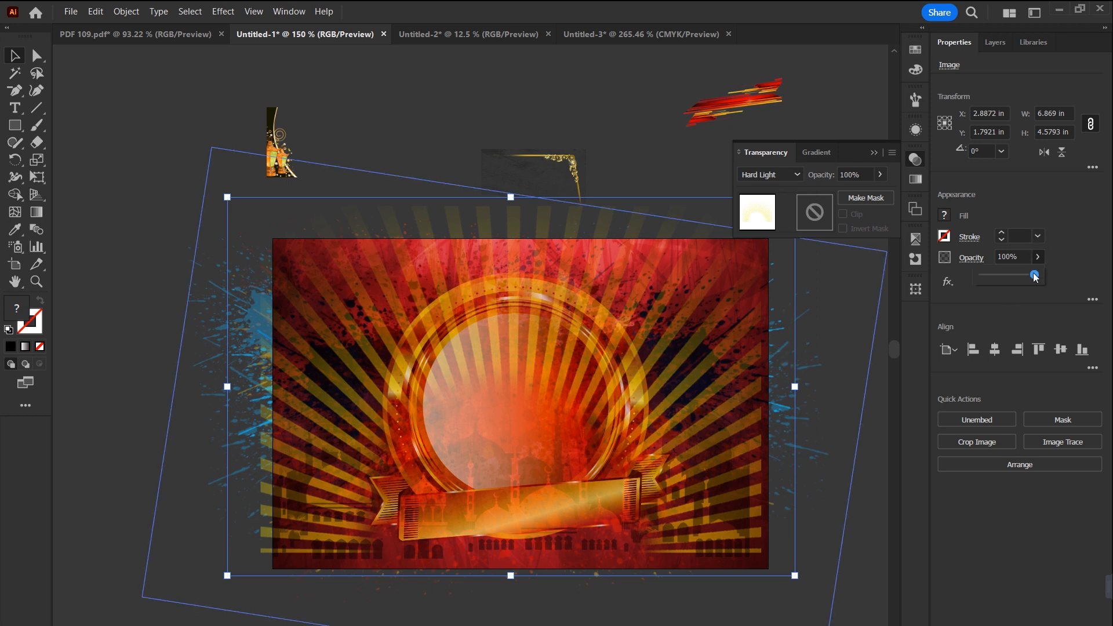
{"action": "left_click_drag", "start_coordinate": [1037, 276], "coordinate": [1016, 279]}
Step: Undo the stray golden banner move, enlarge the sun-ray image to about 9.18 × 6.12 in and set its opacity to 52%
{"action": "left_click_drag", "start_coordinate": [592, 413], "coordinate": [609, 390]}
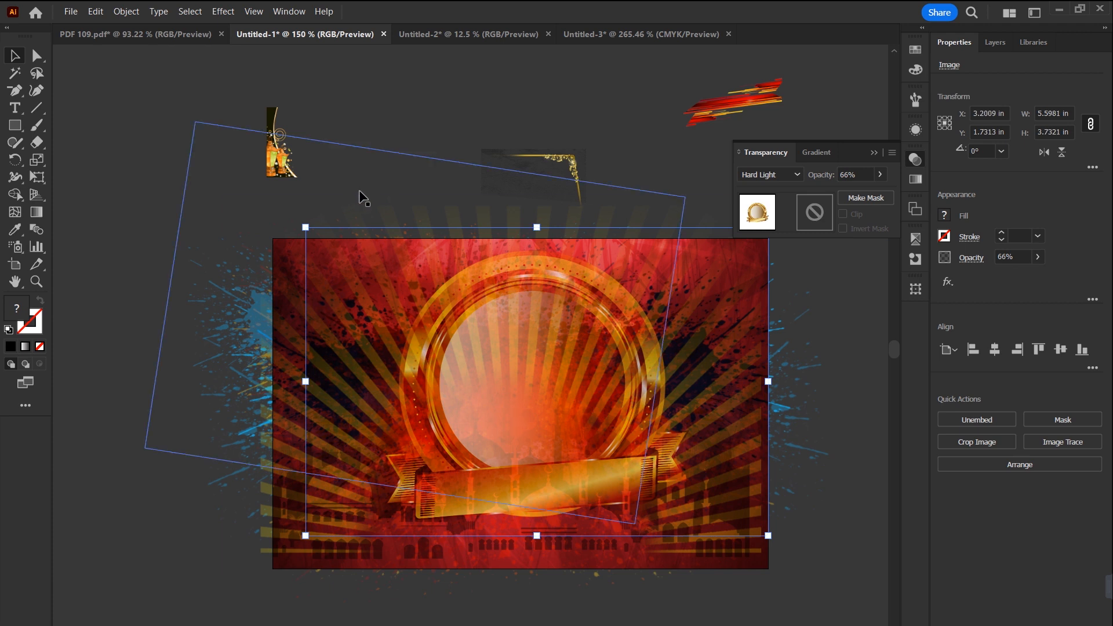
{"action": "key", "text": "ctrl+z"}
{"action": "left_click_drag", "start_coordinate": [389, 214], "coordinate": [402, 179]}
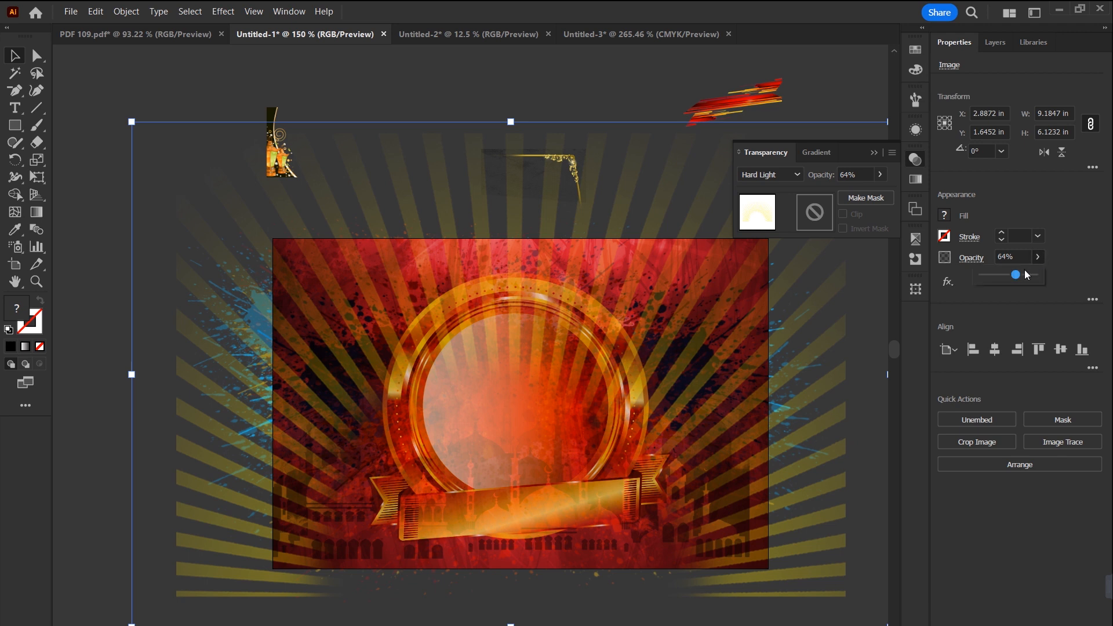
{"action": "left_click_drag", "start_coordinate": [1026, 275], "coordinate": [1009, 275]}
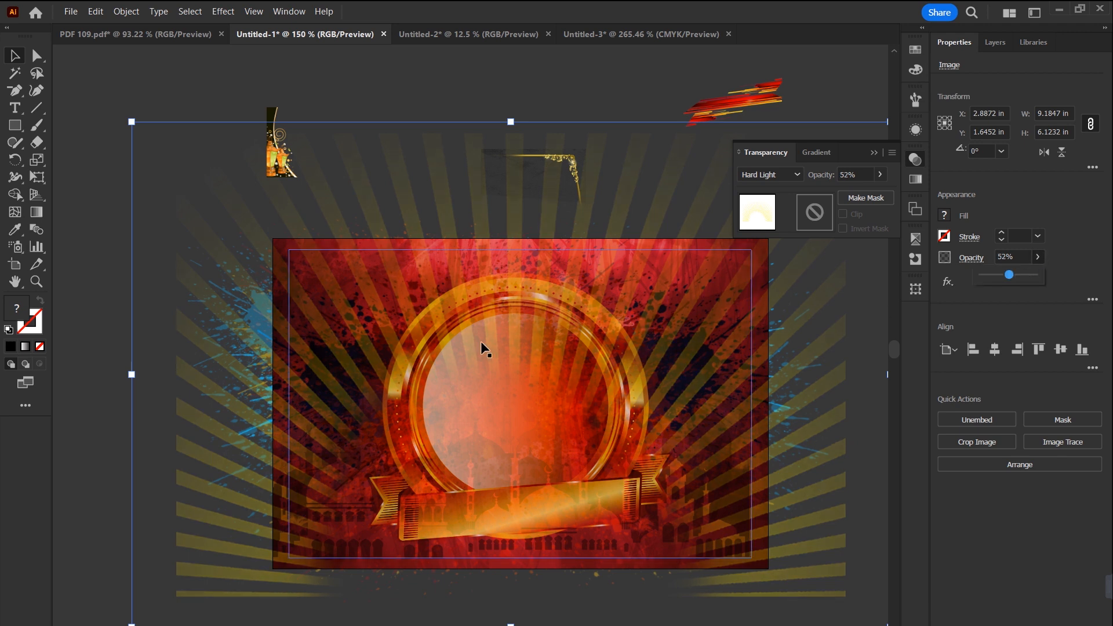
Step: Draw a circle about 2.59 in across over the inside of the golden ring with the Ellipse tool
{"action": "left_click", "coordinate": [14, 131]}
{"action": "left_click", "coordinate": [14, 132]}
{"action": "left_click", "coordinate": [58, 161]}
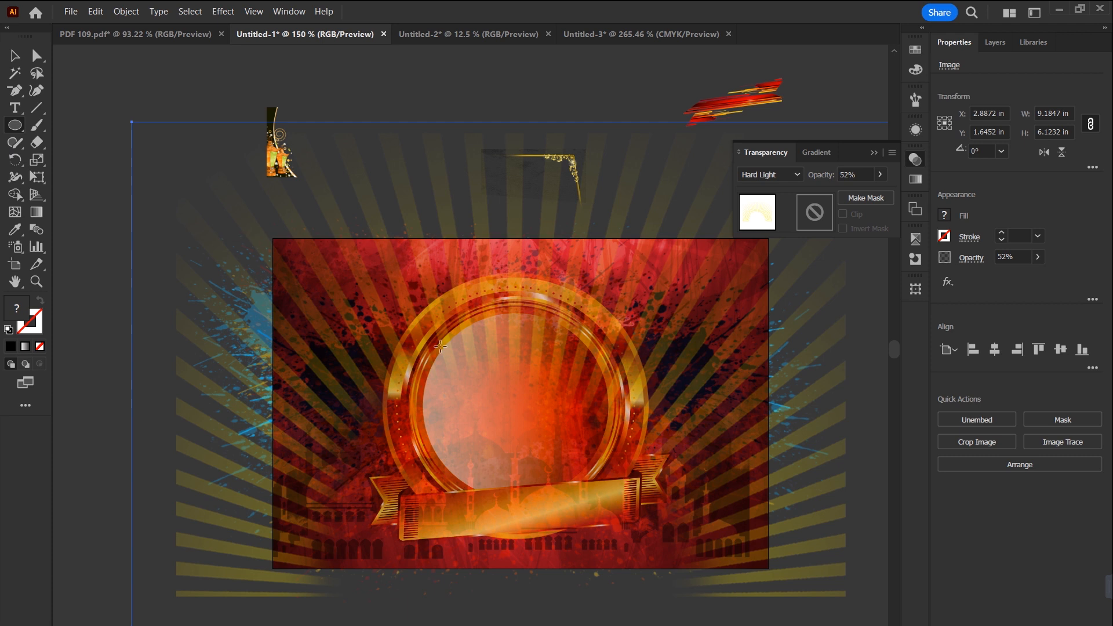
{"action": "left_click_drag", "start_coordinate": [412, 310], "coordinate": [627, 523]}
{"action": "key", "text": "v"}
Step: Fill the circle with white and enlarge it to about 3.21 in so it covers the golden ring
{"action": "left_click", "coordinate": [915, 50]}
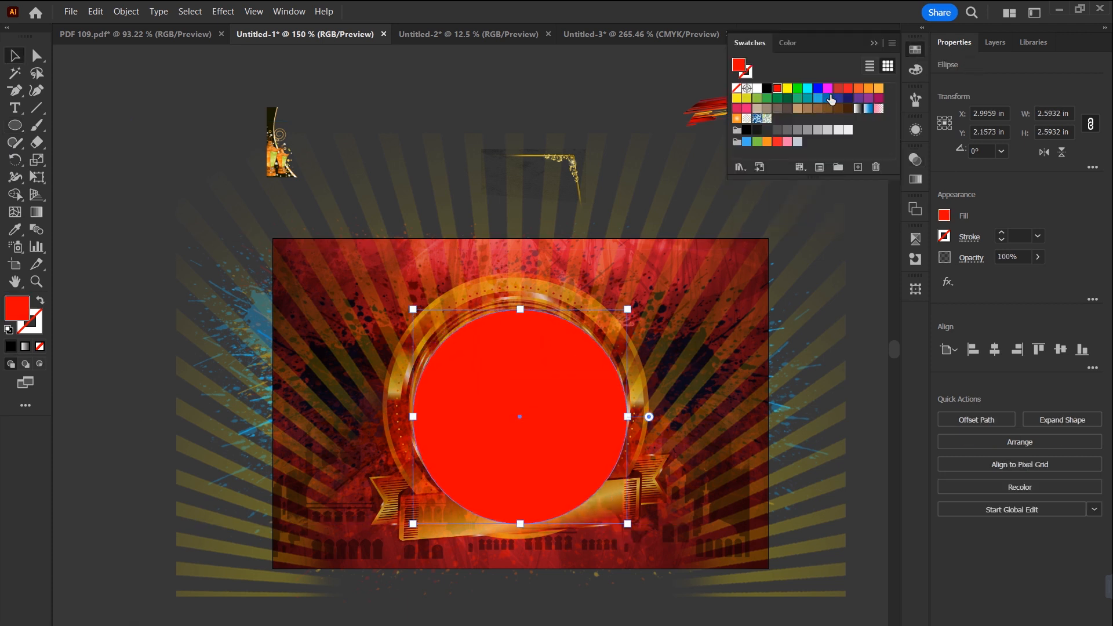
{"action": "left_click", "coordinate": [757, 88]}
{"action": "mouse_move", "coordinate": [534, 416]}
{"action": "left_mouse_down"}
{"action": "mouse_move", "coordinate": [537, 400]}
{"action": "mouse_move", "coordinate": [533, 412]}
{"action": "left_mouse_up"}
{"action": "left_click_drag", "start_coordinate": [520, 305], "coordinate": [519, 279]}
{"action": "left_click_drag", "start_coordinate": [535, 341], "coordinate": [530, 335]}
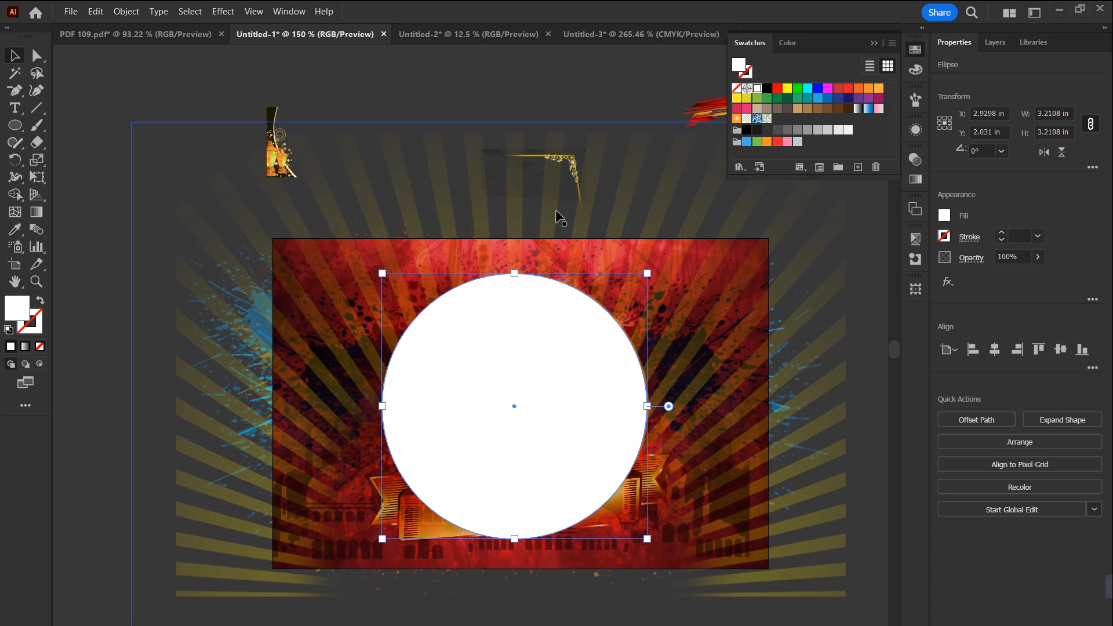
Step: Select the sun-ray image together with the white circle and make an opacity mask from them
{"action": "left_click", "coordinate": [225, 186], "text": "shift"}
{"action": "mouse_move", "coordinate": [224, 197]}
{"action": "left_mouse_down"}
{"action": "mouse_move", "coordinate": [144, 199]}
{"action": "mouse_move", "coordinate": [313, 238]}
{"action": "mouse_move", "coordinate": [502, 301]}
{"action": "mouse_move", "coordinate": [214, 192]}
{"action": "mouse_move", "coordinate": [225, 187]}
{"action": "left_mouse_up"}
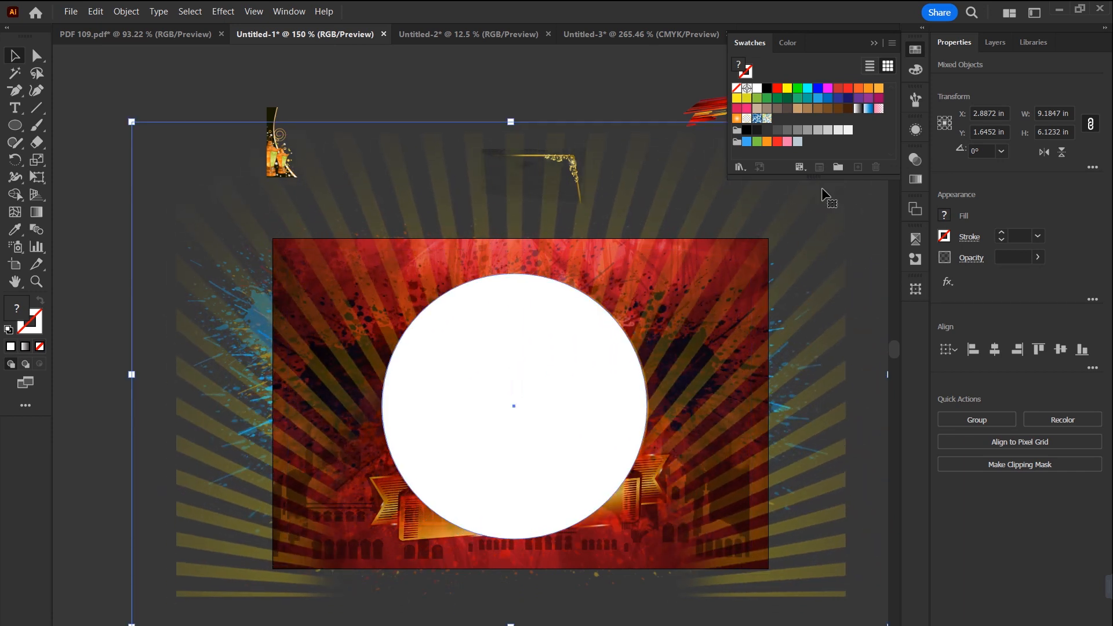
{"action": "left_click", "coordinate": [916, 160]}
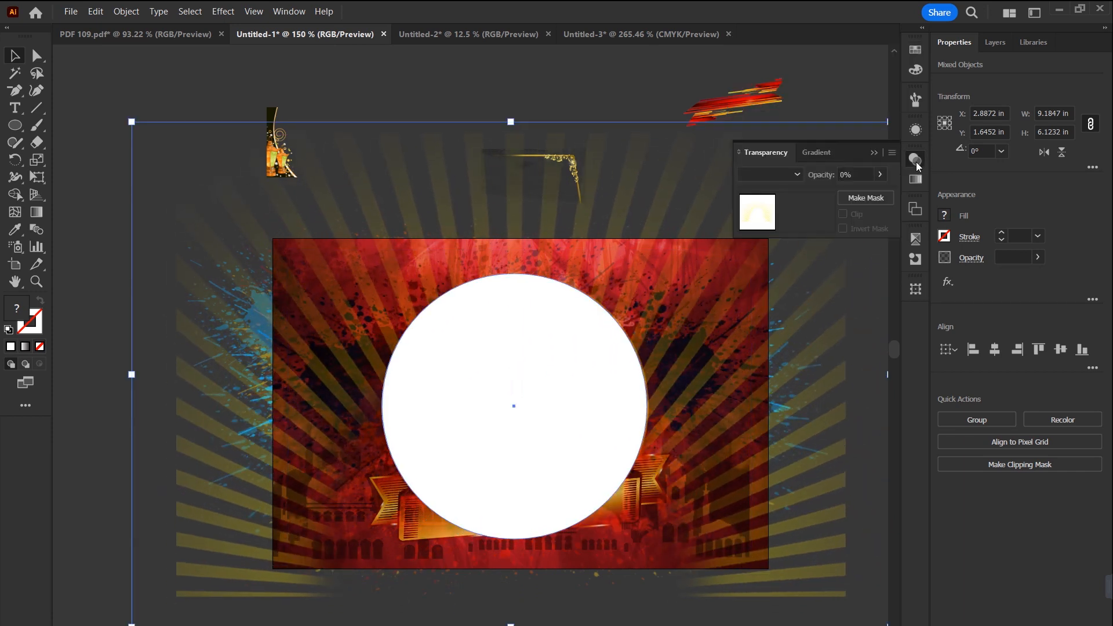
{"action": "left_click", "coordinate": [865, 198]}
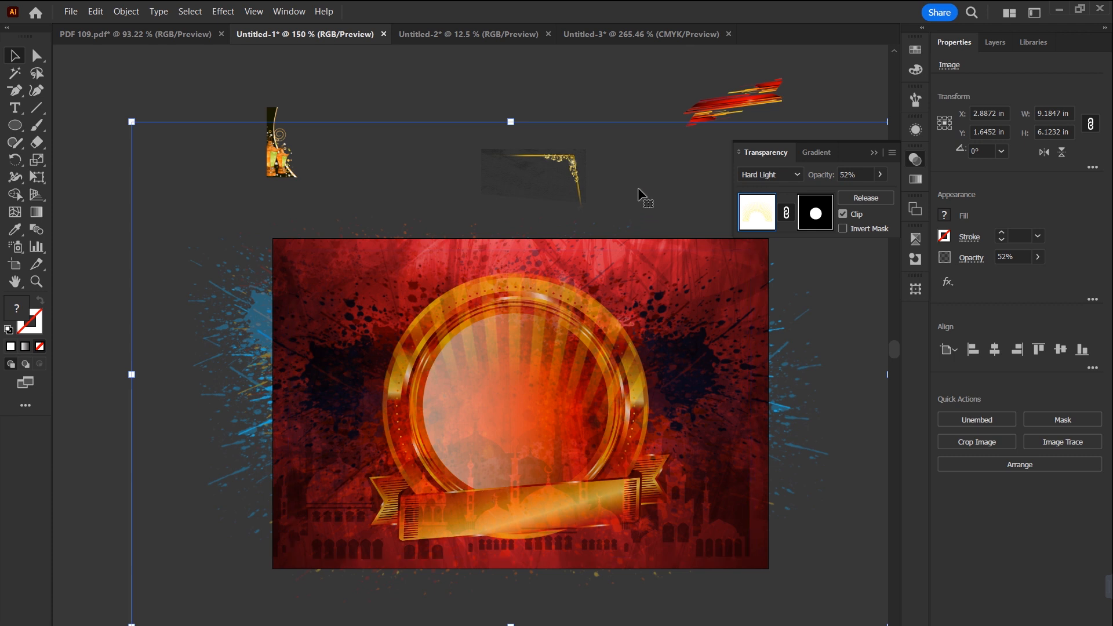
Step: Invert the sun-ray image's opacity mask, turn off its Clip option and deselect the image
{"action": "left_click", "coordinate": [843, 229]}
{"action": "left_click", "coordinate": [843, 215]}
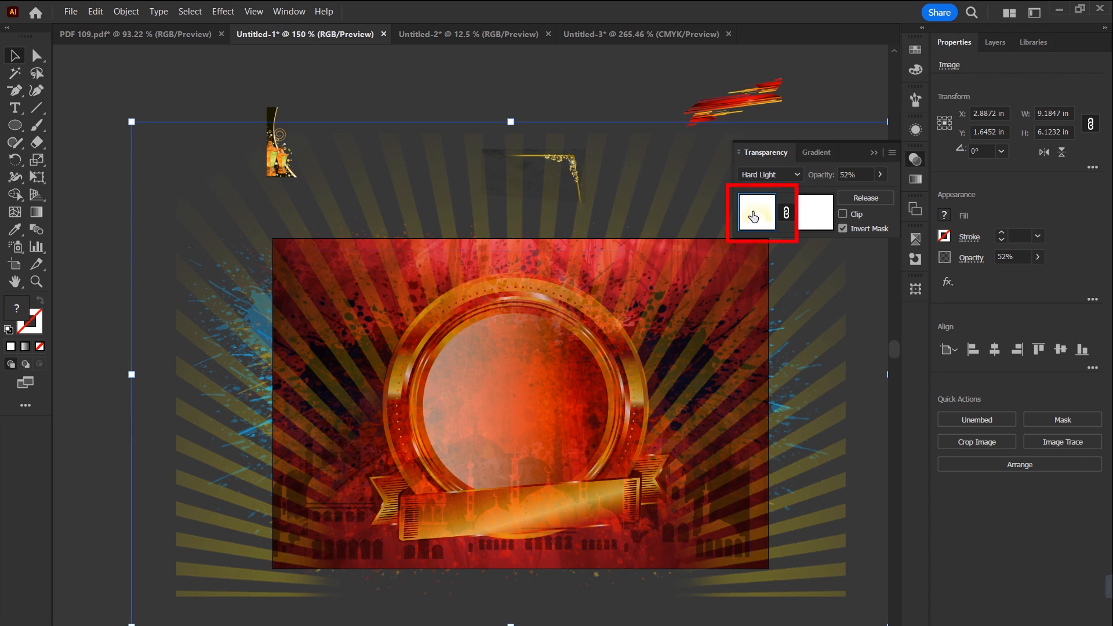
{"action": "left_click", "coordinate": [639, 96]}
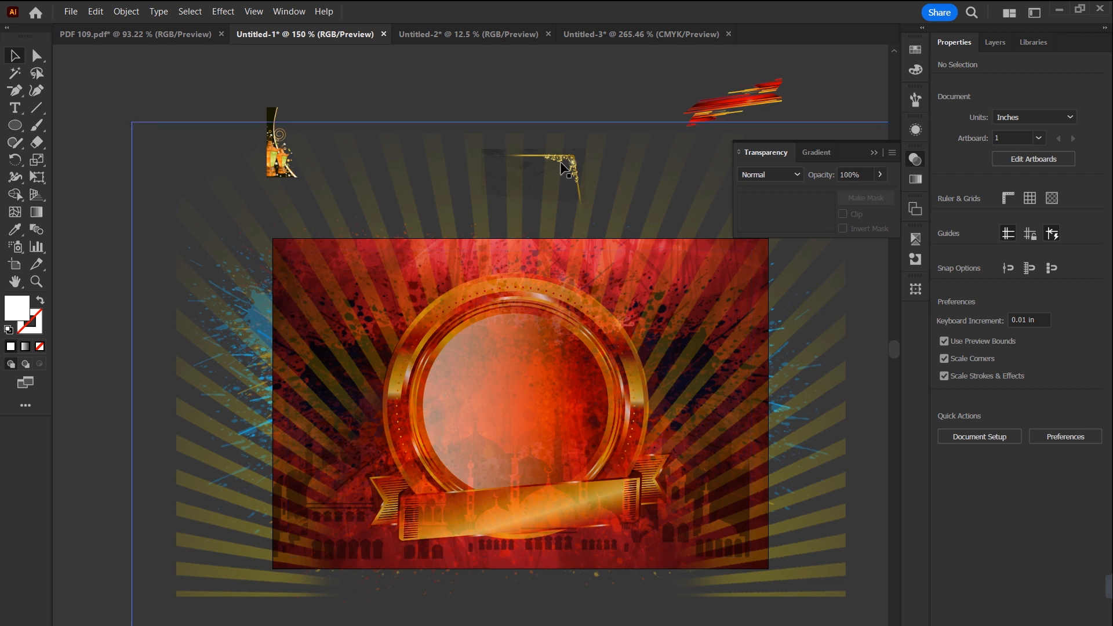
Step: Undo the stray sun-ray image move and place the golden corner ornament on the artboard at about X 4.61, Y 0.65 in
{"action": "left_click_drag", "start_coordinate": [569, 162], "coordinate": [605, 190]}
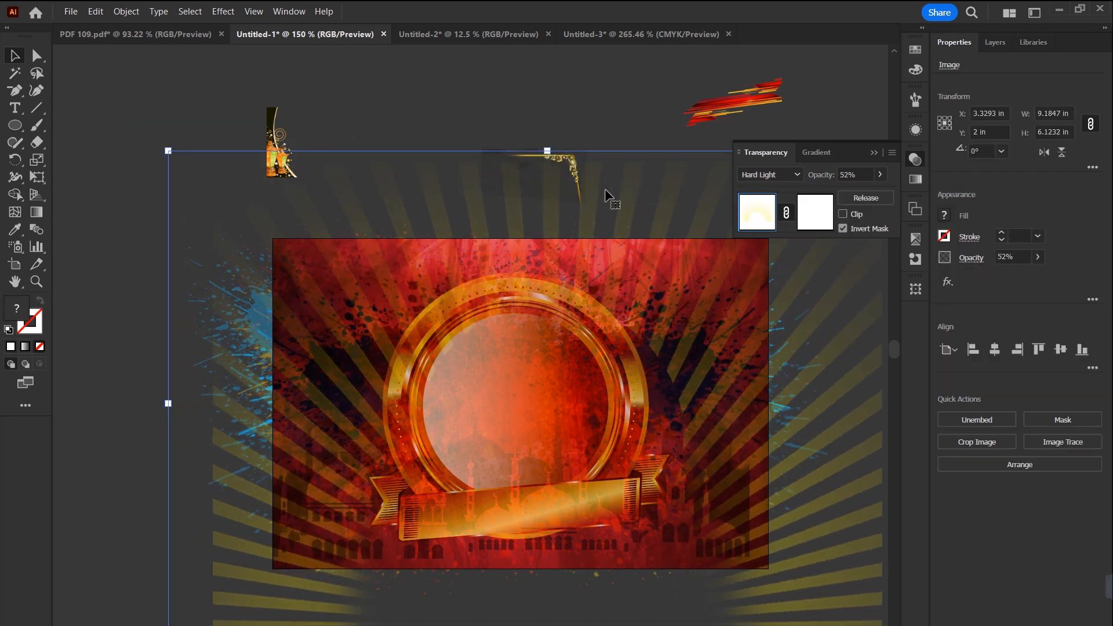
{"action": "key", "text": "ctrl+z"}
{"action": "left_click_drag", "start_coordinate": [571, 168], "coordinate": [699, 265]}
Step: Align the lantern image to the artboard's bottom-left corner and scale it to 6 × 4 in to fill the artboard
{"action": "left_click_drag", "start_coordinate": [289, 104], "coordinate": [348, 70]}
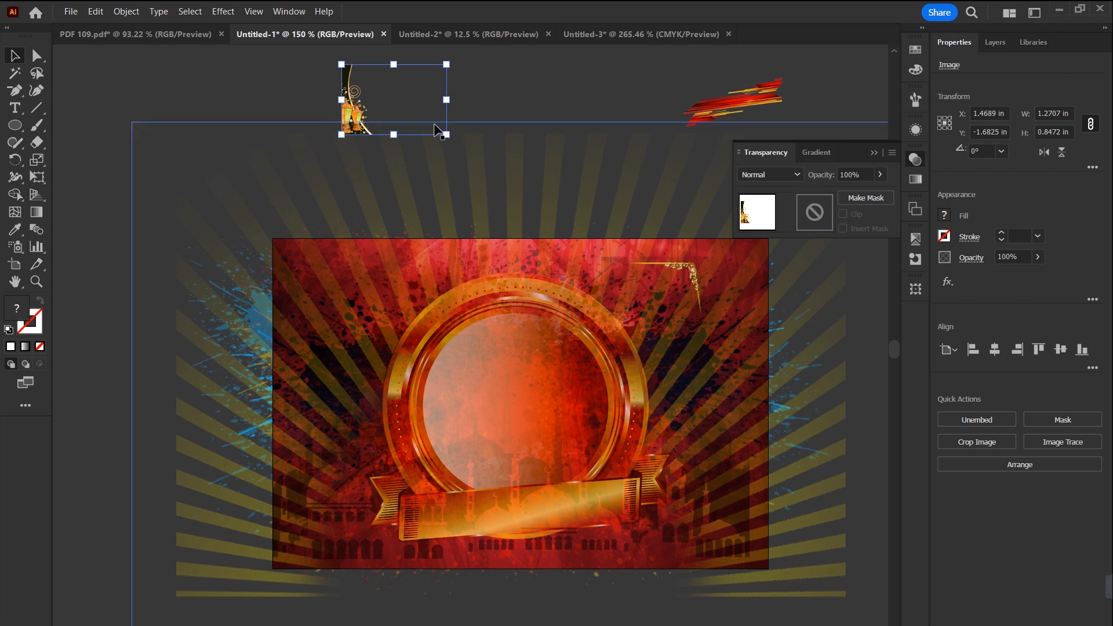
{"action": "key", "text": "ctrl+b"}
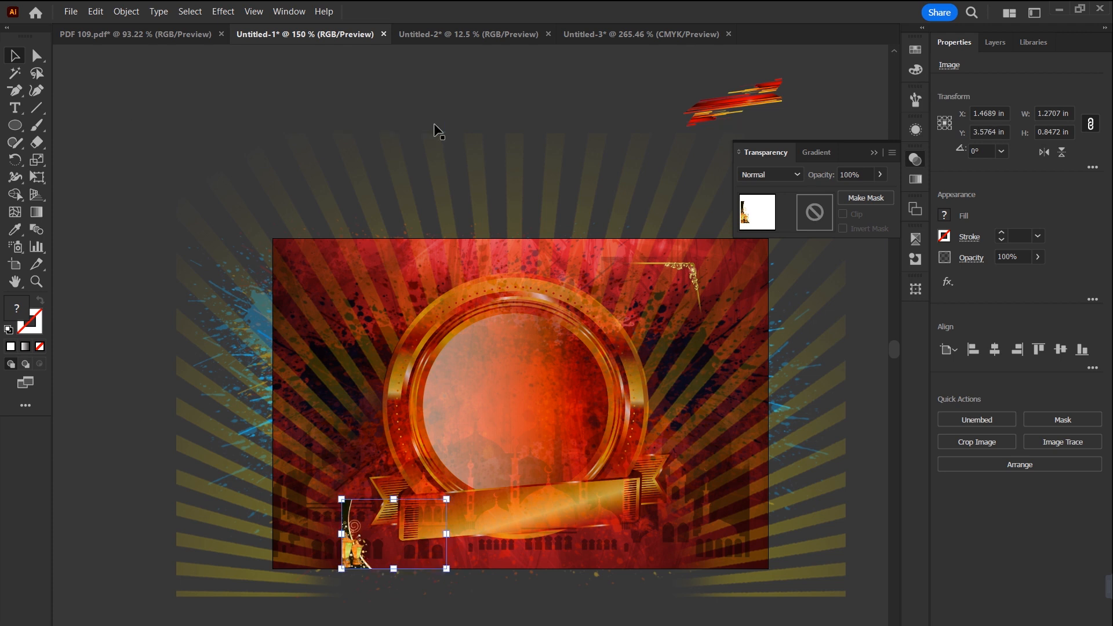
{"action": "key", "text": "ctrl+l"}
{"action": "left_click_drag", "start_coordinate": [378, 498], "coordinate": [621, 198]}
{"action": "left_click_drag", "start_coordinate": [621, 336], "coordinate": [682, 200]}
{"action": "left_click_drag", "start_coordinate": [680, 298], "coordinate": [768, 238]}
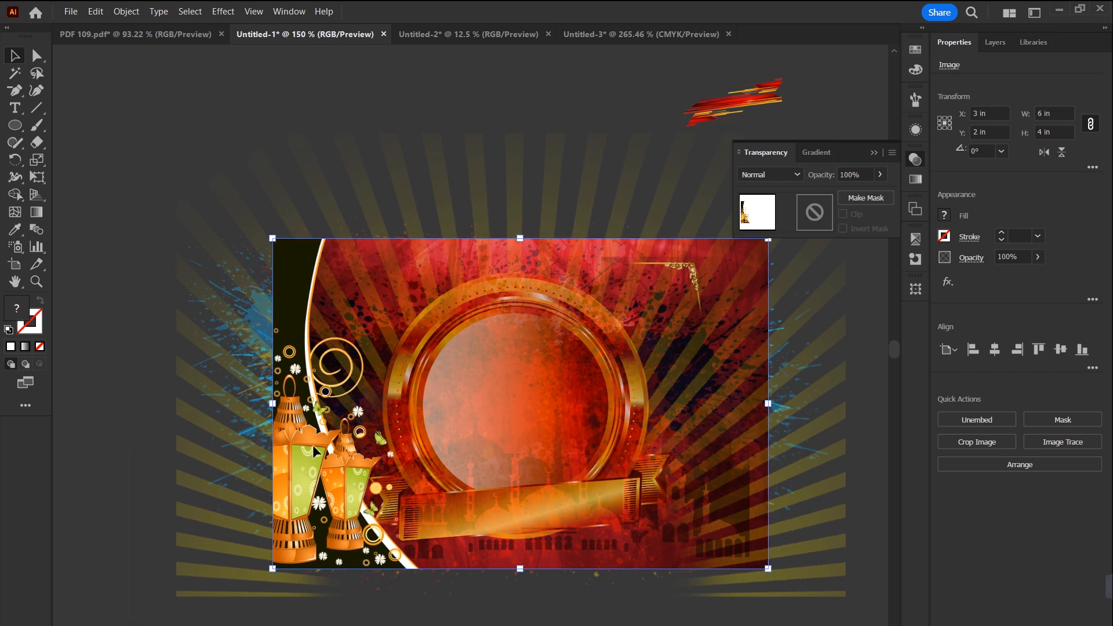
Step: Move the lantern image upward and realign it with the artboard's bottom and left edges
{"action": "left_click_drag", "start_coordinate": [372, 472], "coordinate": [392, 302]}
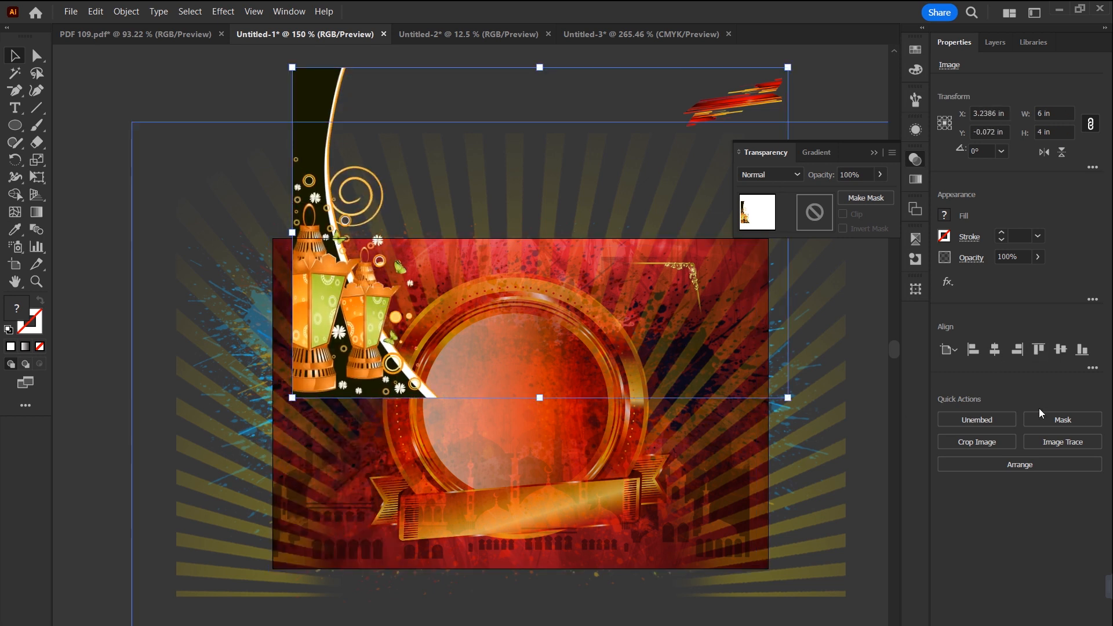
{"action": "left_click", "coordinate": [1081, 350]}
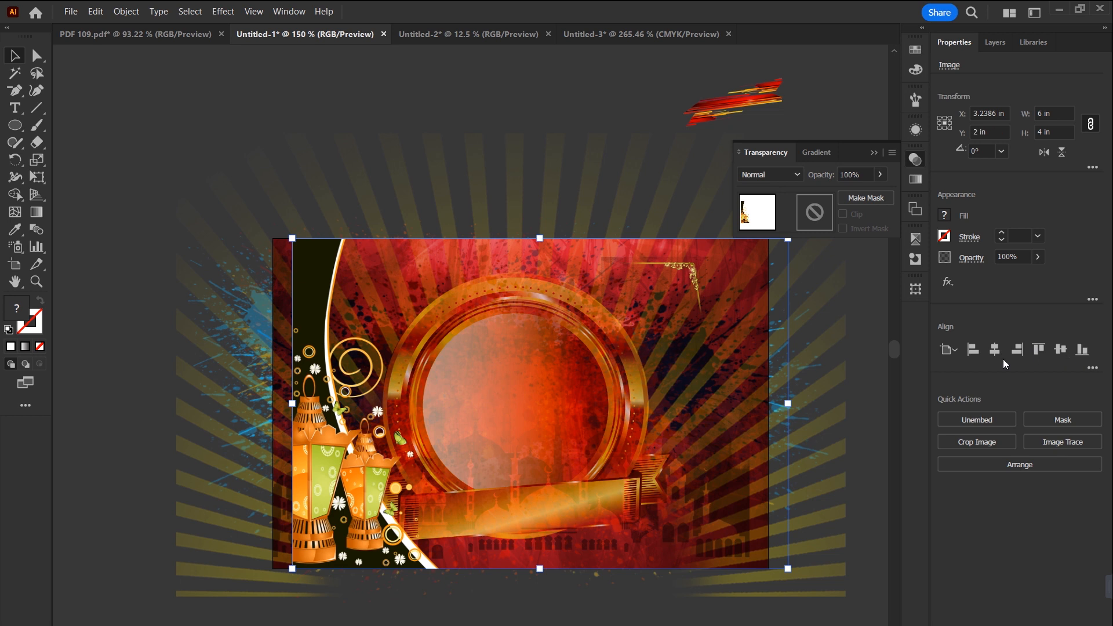
{"action": "left_click", "coordinate": [973, 351]}
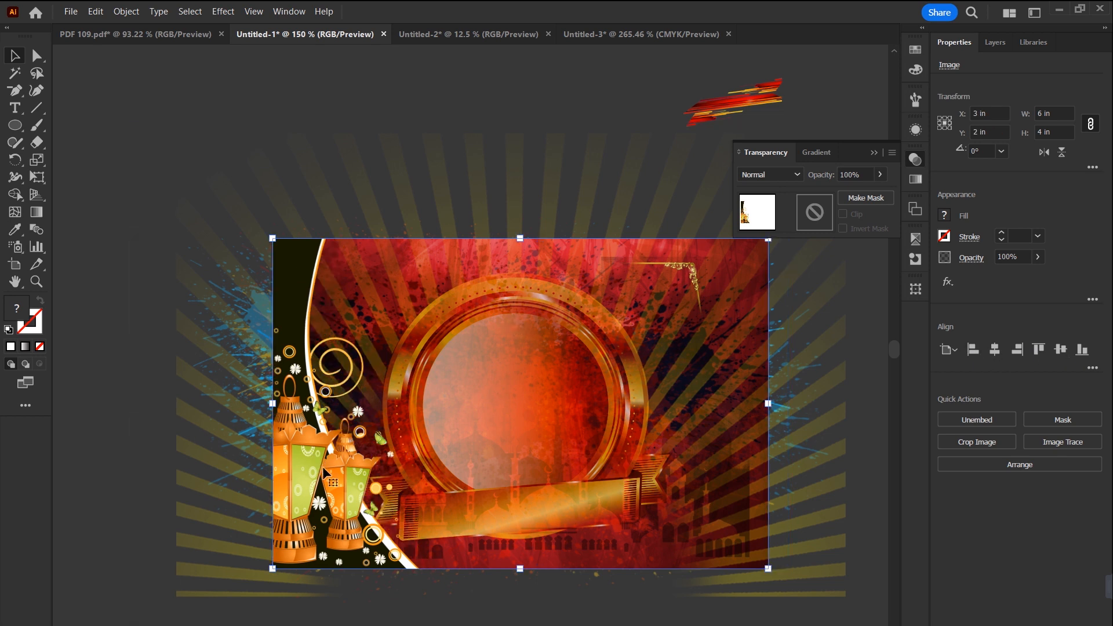
{"action": "left_click", "coordinate": [130, 452]}
Step: Duplicate the lantern image, flip the copy horizontally and align it to the artboard's right edge
{"action": "left_click", "coordinate": [346, 488]}
{"action": "left_click_drag", "start_coordinate": [337, 493], "coordinate": [480, 493]}
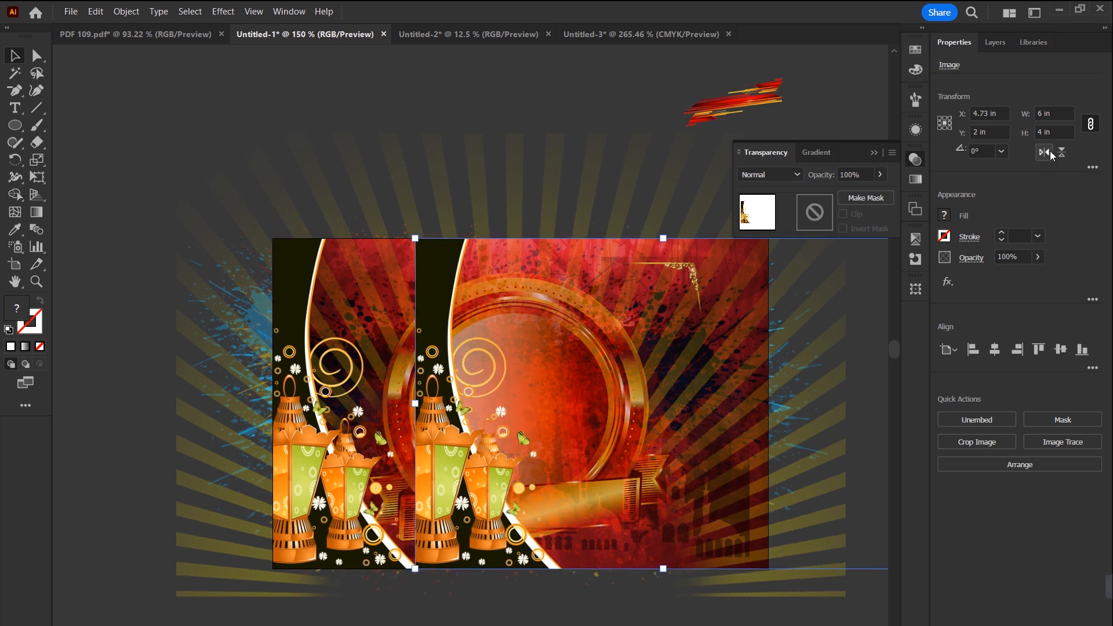
{"action": "left_click", "coordinate": [1050, 153]}
{"action": "left_click", "coordinate": [1017, 351]}
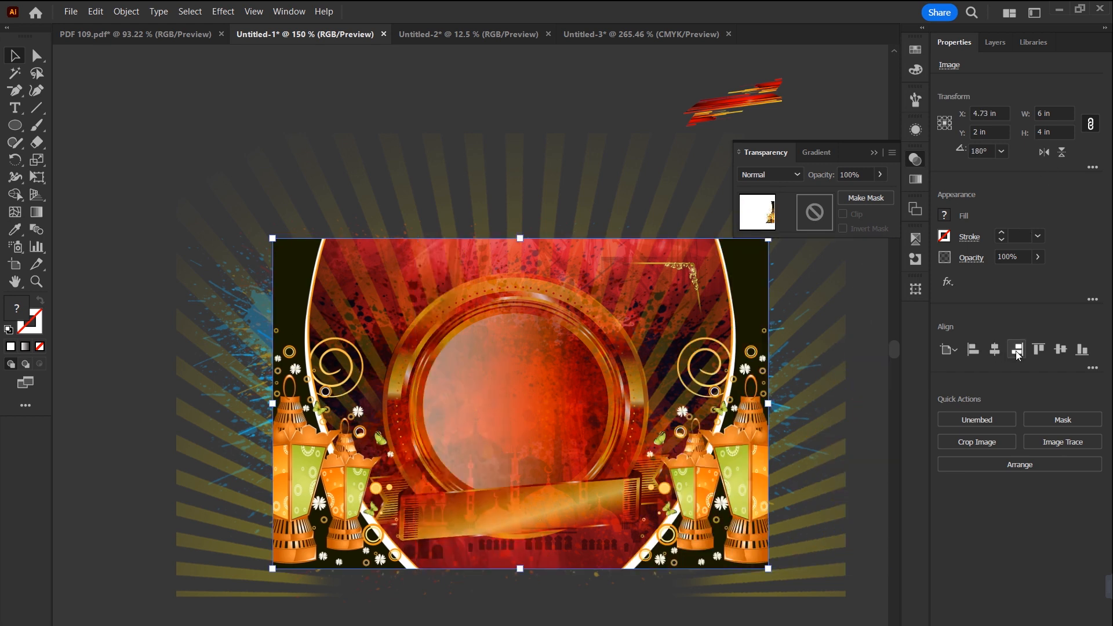
{"action": "left_click", "coordinate": [317, 89]}
Step: Try to pick the golden corner ornament beneath the mirrored lantern image, and undo the stray lantern moves
{"action": "left_click", "coordinate": [679, 267]}
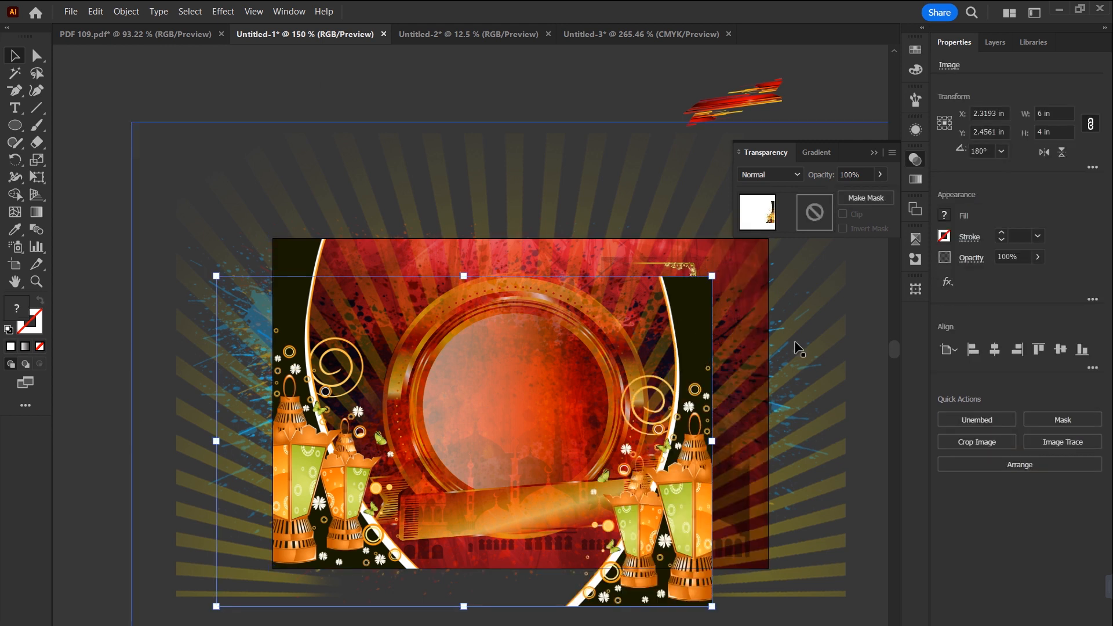
{"action": "left_click_drag", "start_coordinate": [742, 268], "coordinate": [716, 333]}
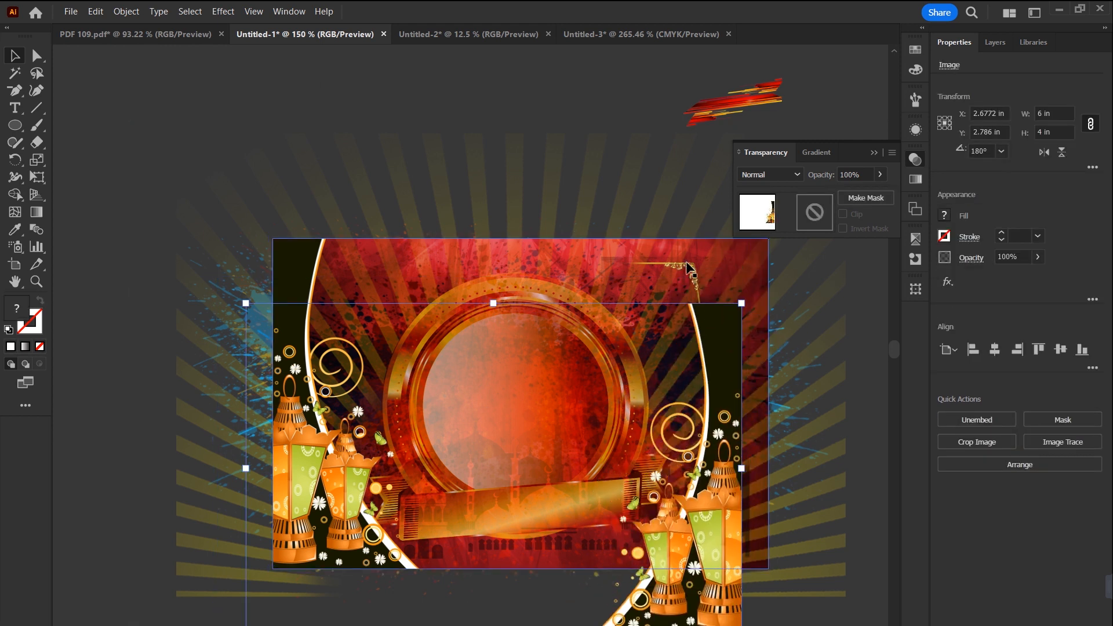
{"action": "key", "text": "ctrl+z"}
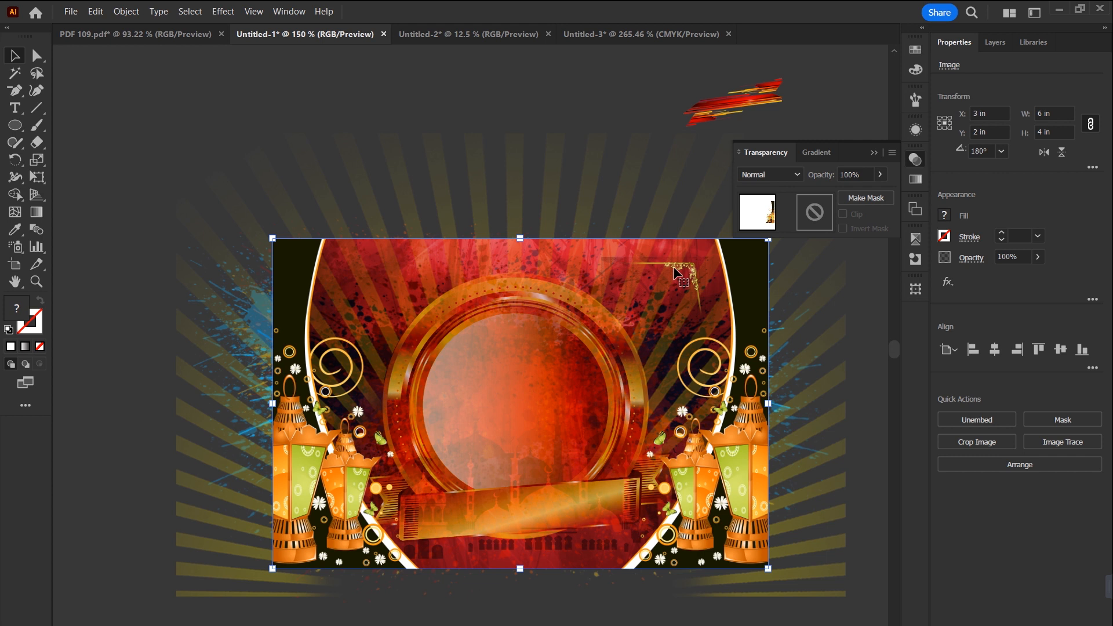
{"action": "left_click_drag", "start_coordinate": [741, 283], "coordinate": [752, 344]}
{"action": "key", "text": "ctrl+z"}
Step: Select the small golden corner ornament by its frame in Outline view, return to Preview and reselect it there
{"action": "key", "text": "ctrl+y"}
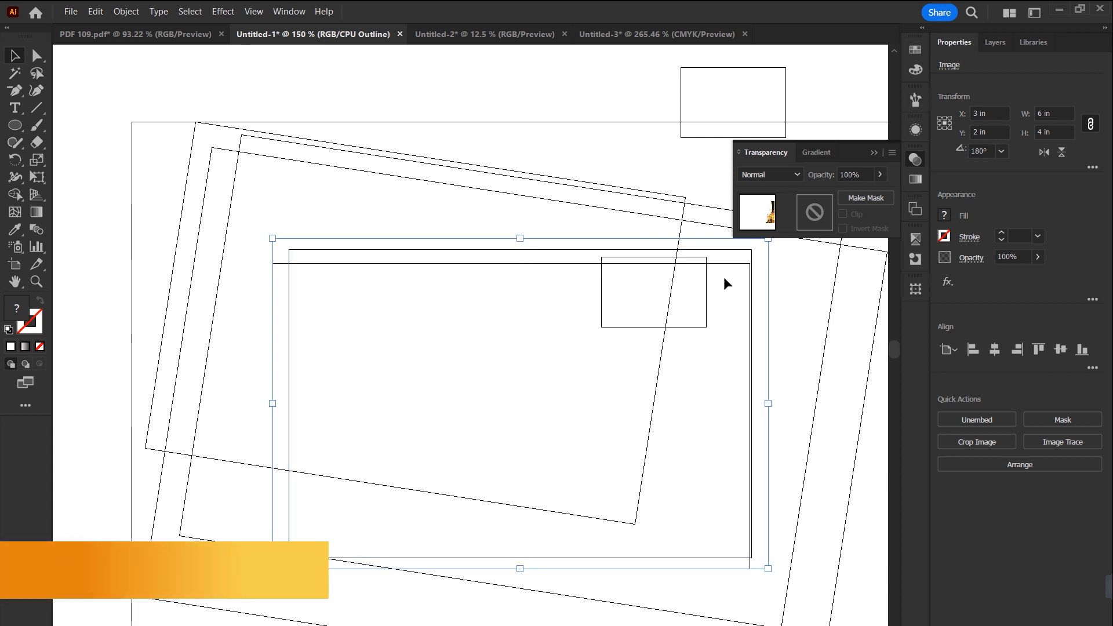
{"action": "left_click", "coordinate": [601, 330]}
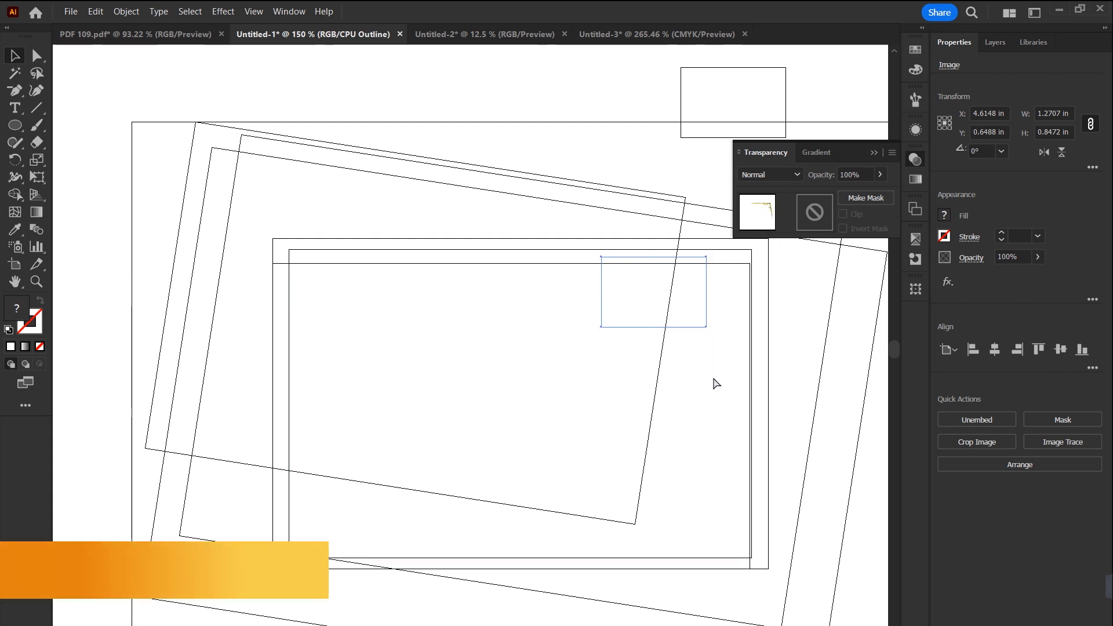
{"action": "key", "text": "ctrl+y"}
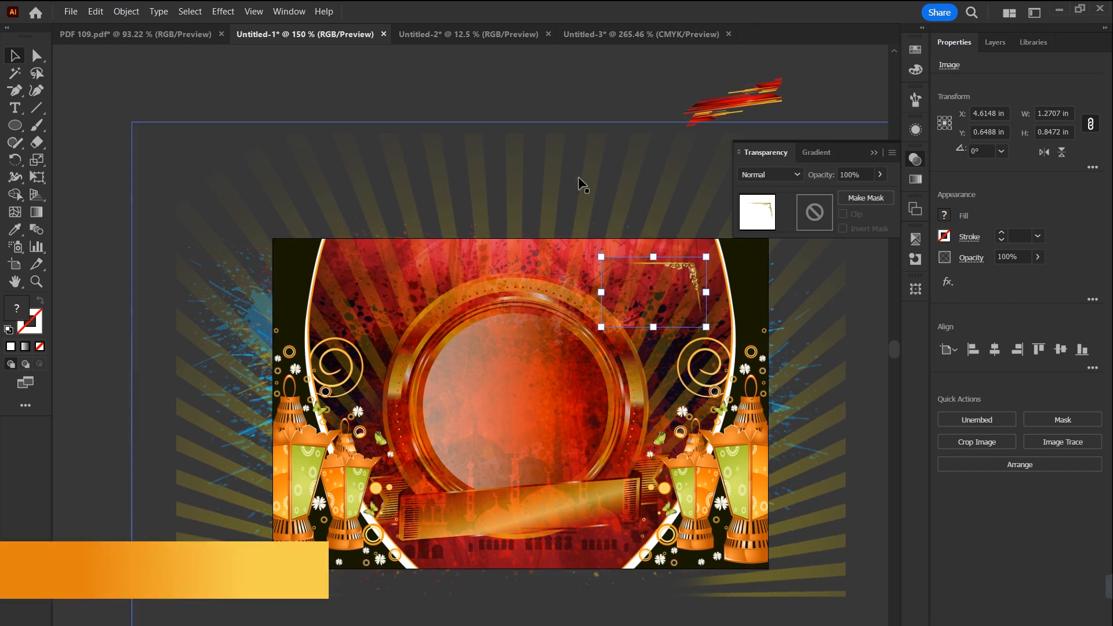
{"action": "left_click", "coordinate": [542, 101]}
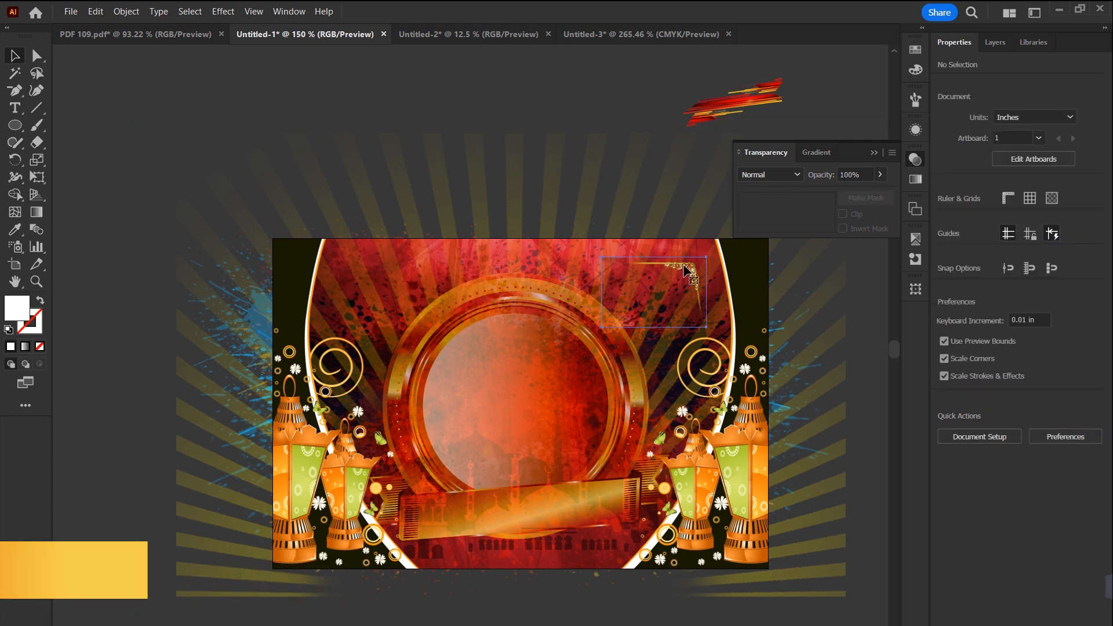
{"action": "left_click", "coordinate": [659, 274]}
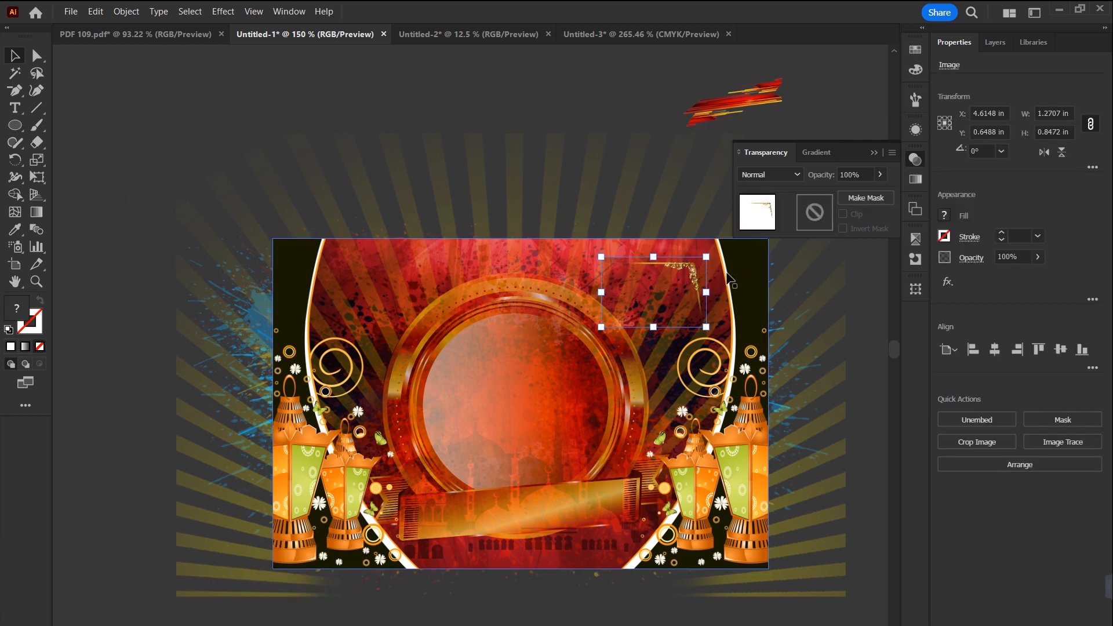
Step: Enlarge the golden corner ornament to about 2.25 by 1.5 in at the artboard's upper right and set its blend mode to Hard Light
{"action": "left_click_drag", "start_coordinate": [601, 327], "coordinate": [520, 380]}
{"action": "left_click_drag", "start_coordinate": [686, 299], "coordinate": [708, 280]}
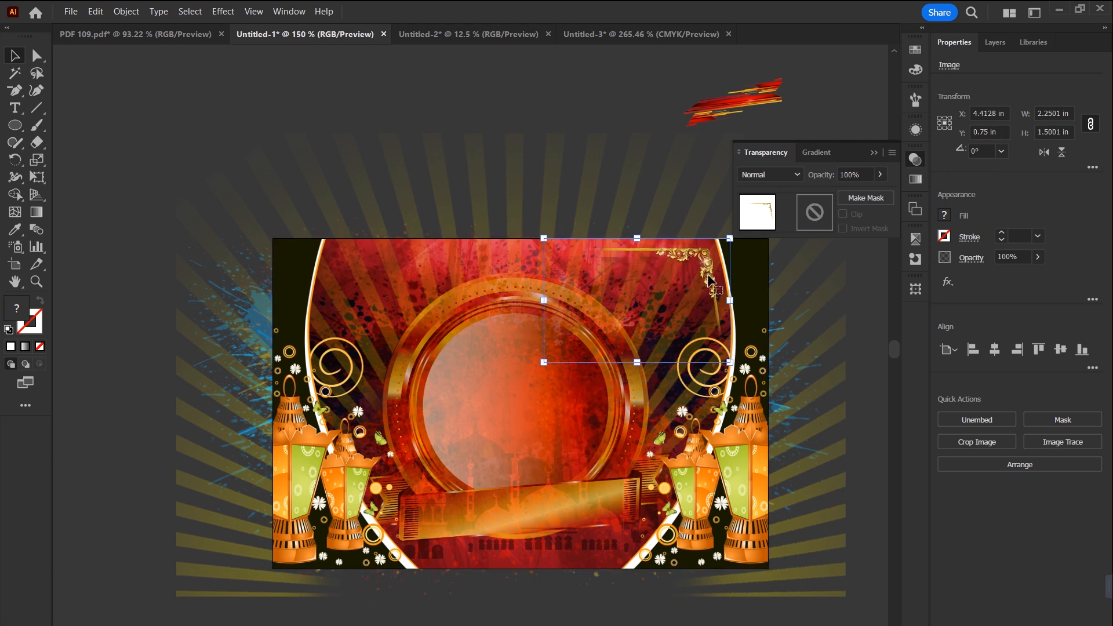
{"action": "left_click", "coordinate": [797, 176]}
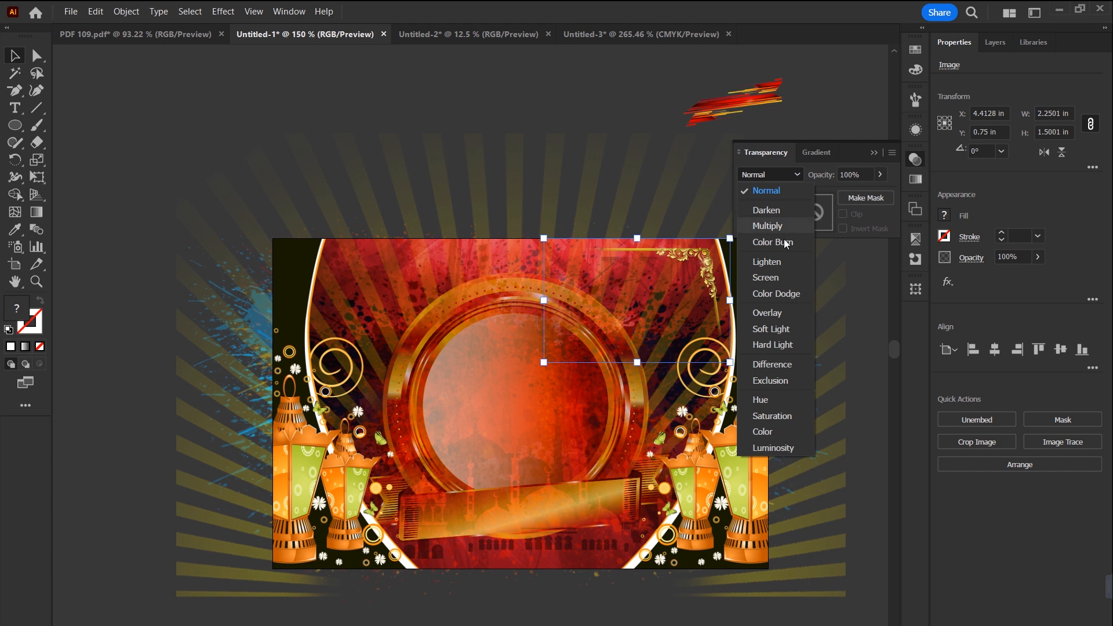
{"action": "left_click", "coordinate": [774, 348]}
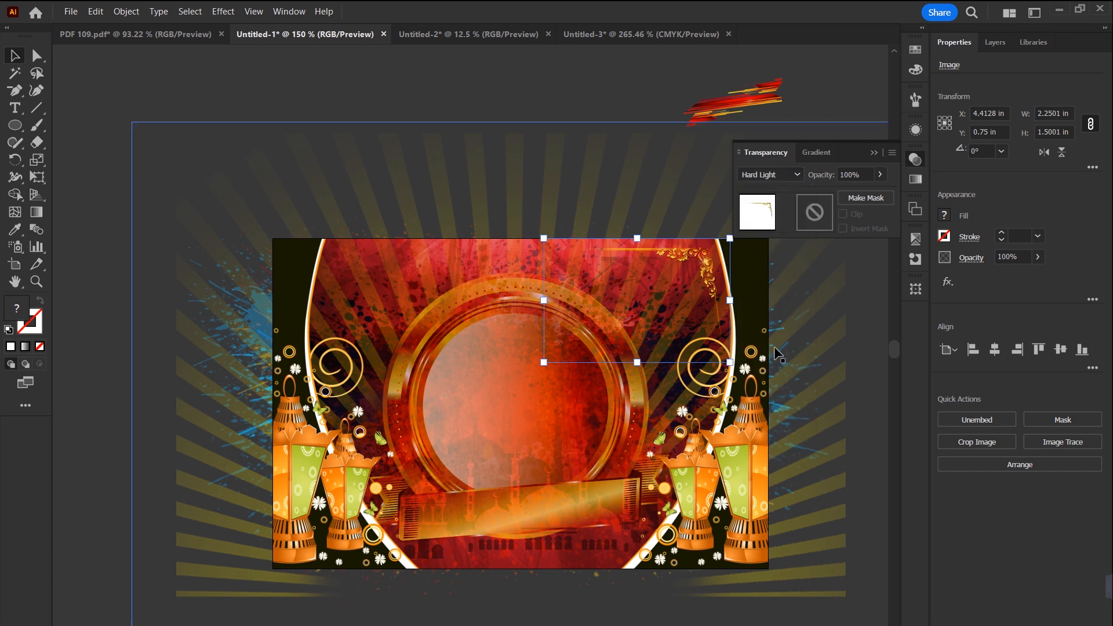
Step: Enlarge the corner ornament further and add a horizontally flipped copy in the artboard's opposite upper corner
{"action": "left_click_drag", "start_coordinate": [543, 362], "coordinate": [467, 418]}
{"action": "left_click_drag", "start_coordinate": [700, 274], "coordinate": [538, 284]}
{"action": "left_click", "coordinate": [1044, 152]}
{"action": "left_click", "coordinate": [487, 85]}
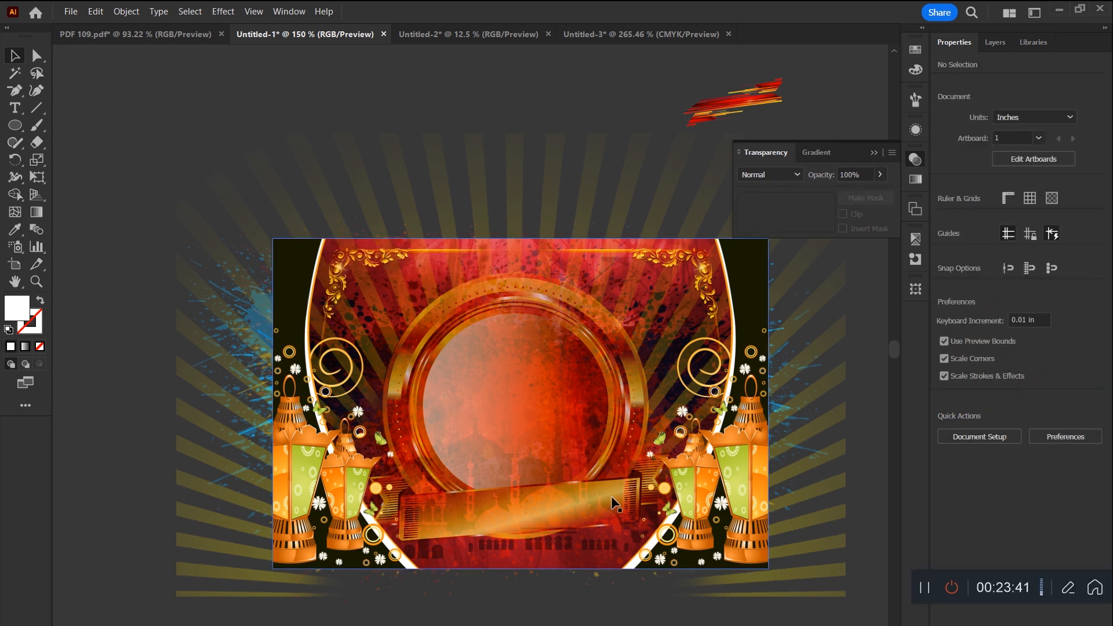
Step: Move the red and orange streak image over the central circle and enlarge it to about 3.38 by 2.25 in
{"action": "left_click", "coordinate": [744, 106]}
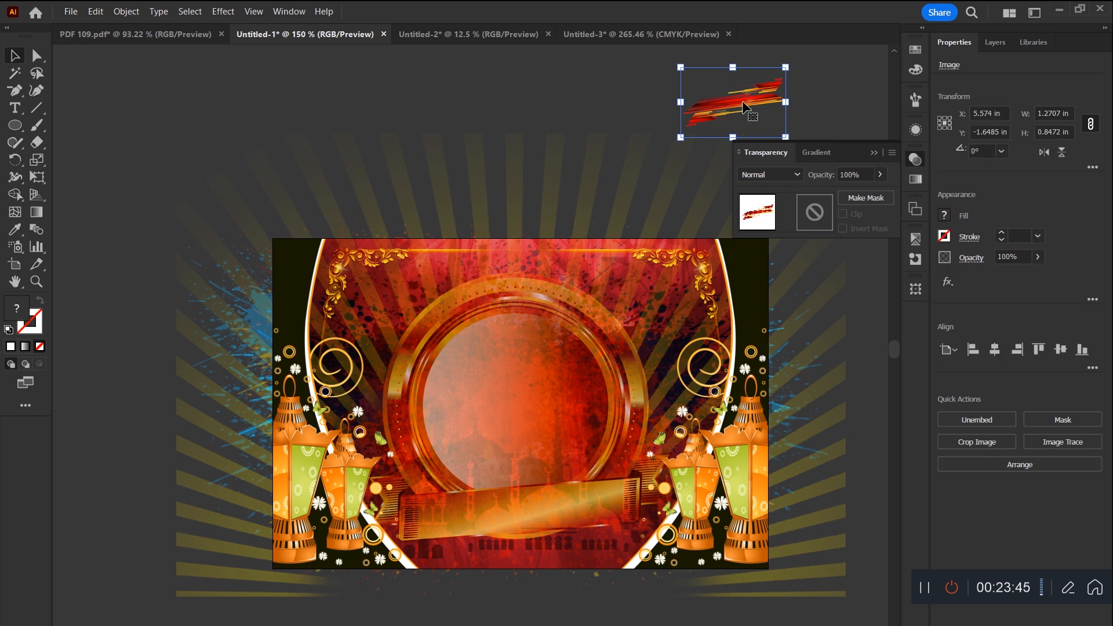
{"action": "left_click_drag", "start_coordinate": [744, 106], "coordinate": [551, 389]}
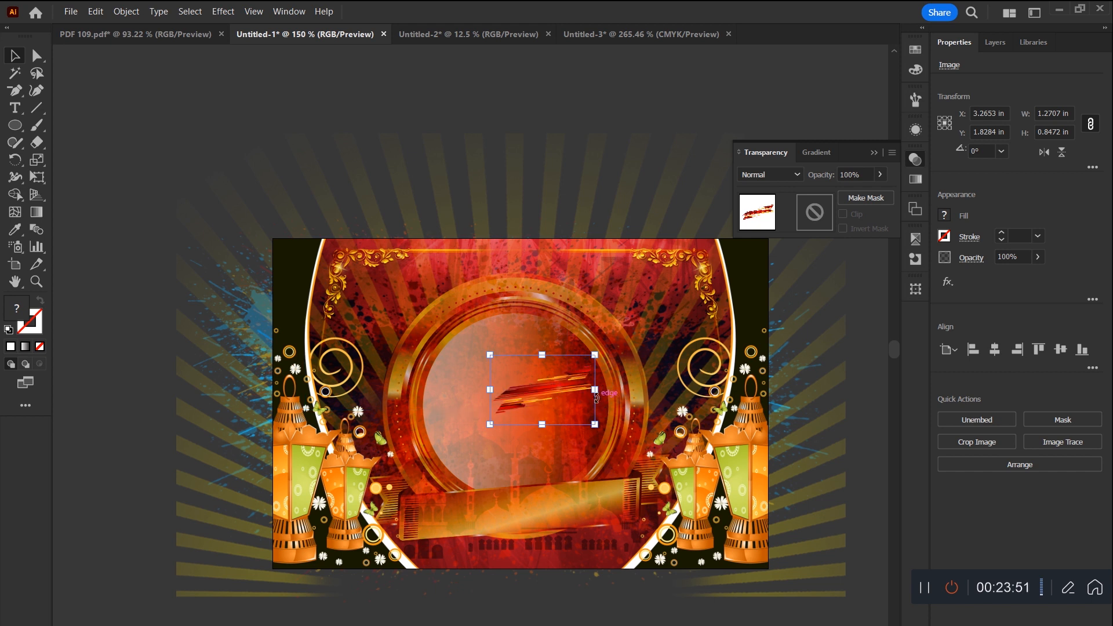
{"action": "mouse_move", "coordinate": [595, 389]}
{"action": "left_mouse_down"}
{"action": "mouse_move", "coordinate": [649, 399]}
{"action": "mouse_move", "coordinate": [682, 389]}
{"action": "left_mouse_up"}
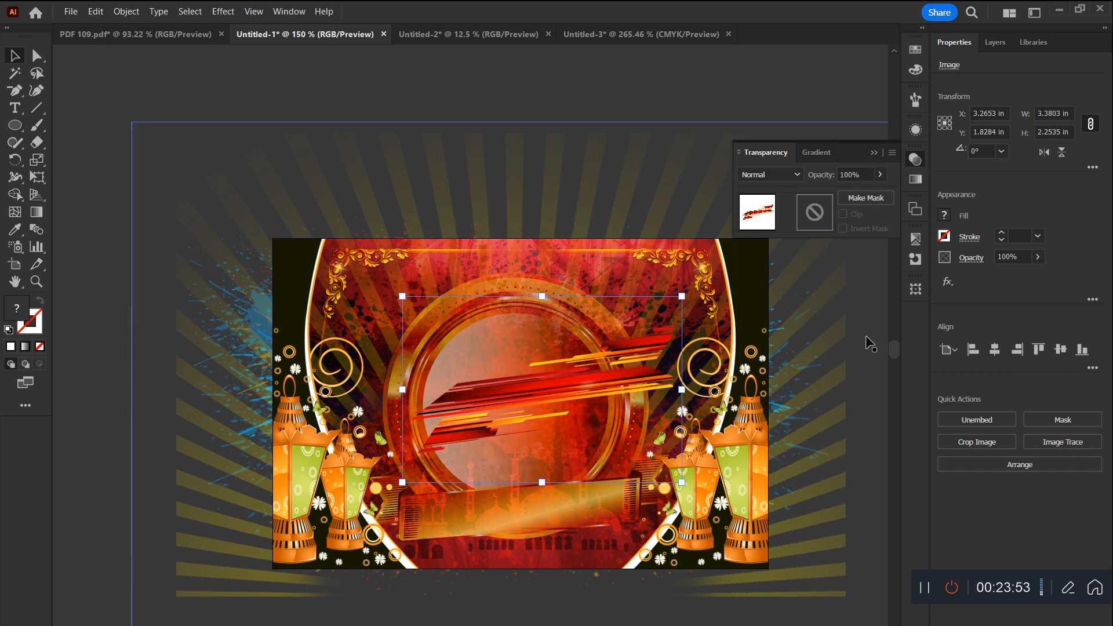
Step: Blend the streak image with Multiply at 86% opacity
{"action": "left_click", "coordinate": [800, 177]}
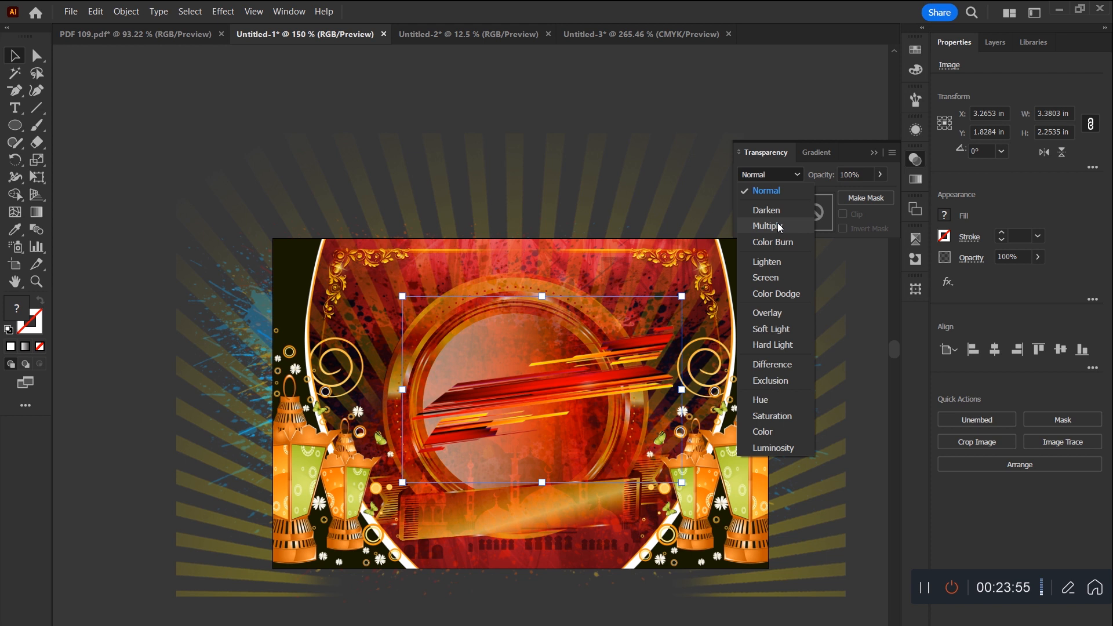
{"action": "left_click", "coordinate": [771, 224]}
{"action": "left_click", "coordinate": [1038, 256]}
{"action": "left_click_drag", "start_coordinate": [1042, 276], "coordinate": [1034, 276]}
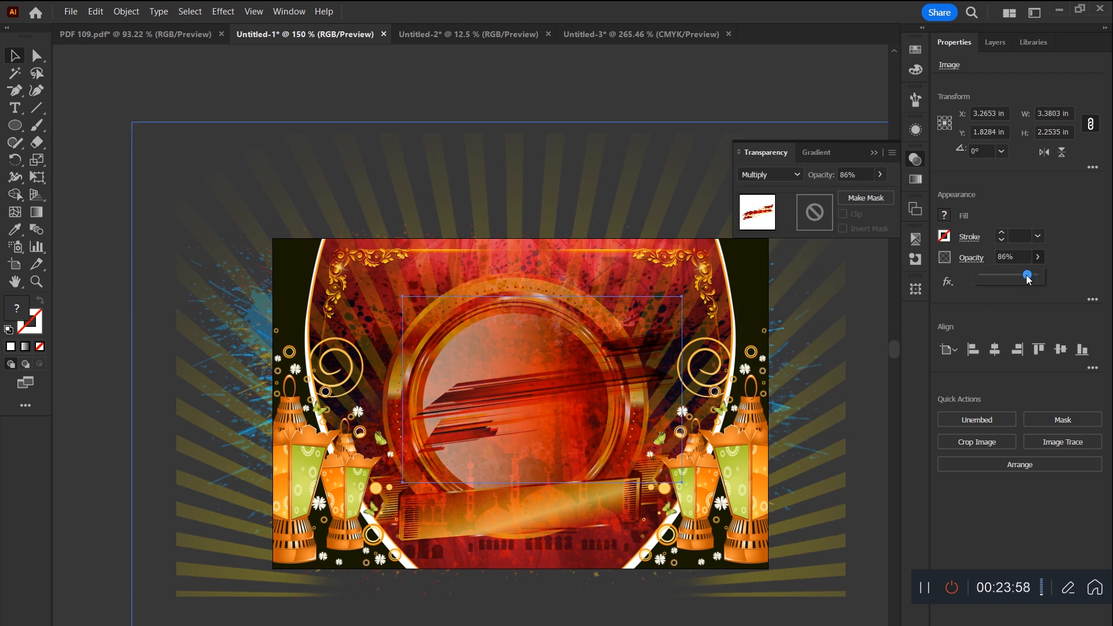
Step: Rotate the streak image to about 350°, enlarge it to about 5.43 in wide and move it off the artboard
{"action": "left_click_drag", "start_coordinate": [588, 394], "coordinate": [548, 344]}
{"action": "mouse_move", "coordinate": [698, 354]}
{"action": "left_mouse_down"}
{"action": "mouse_move", "coordinate": [689, 362]}
{"action": "mouse_move", "coordinate": [715, 353]}
{"action": "left_mouse_up"}
{"action": "left_click_drag", "start_coordinate": [596, 339], "coordinate": [577, 279]}
{"action": "left_click_drag", "start_coordinate": [705, 163], "coordinate": [724, 200]}
{"action": "left_click_drag", "start_coordinate": [657, 338], "coordinate": [726, 119]}
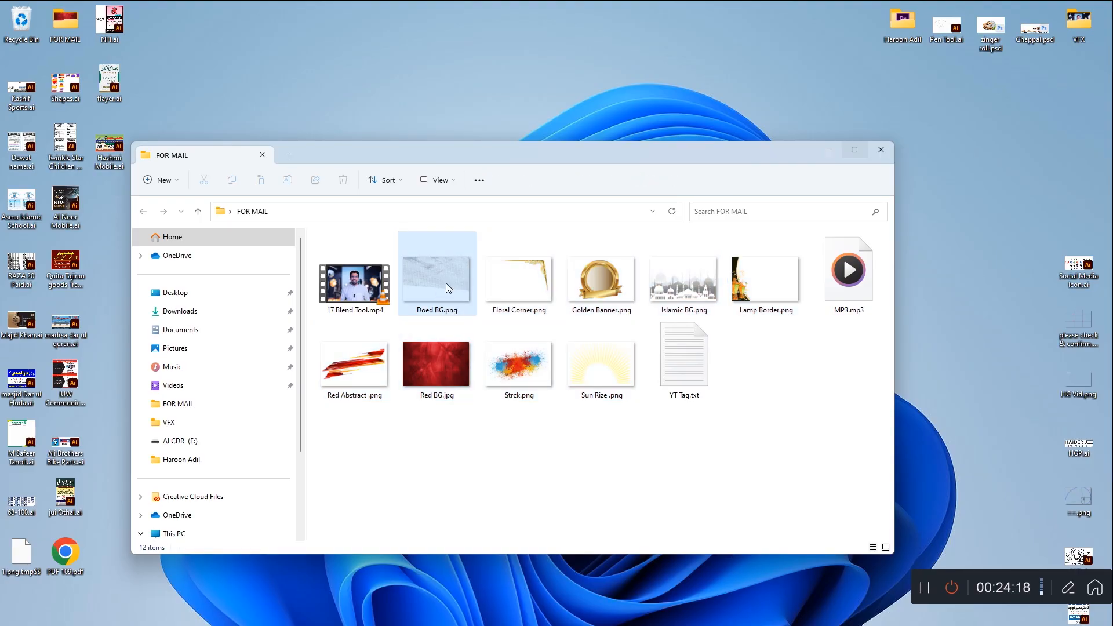
Step: Move the linked mesh texture over the artboard and blend it with Multiply at 25% opacity
{"action": "left_click_drag", "start_coordinate": [446, 283], "coordinate": [492, 162]}
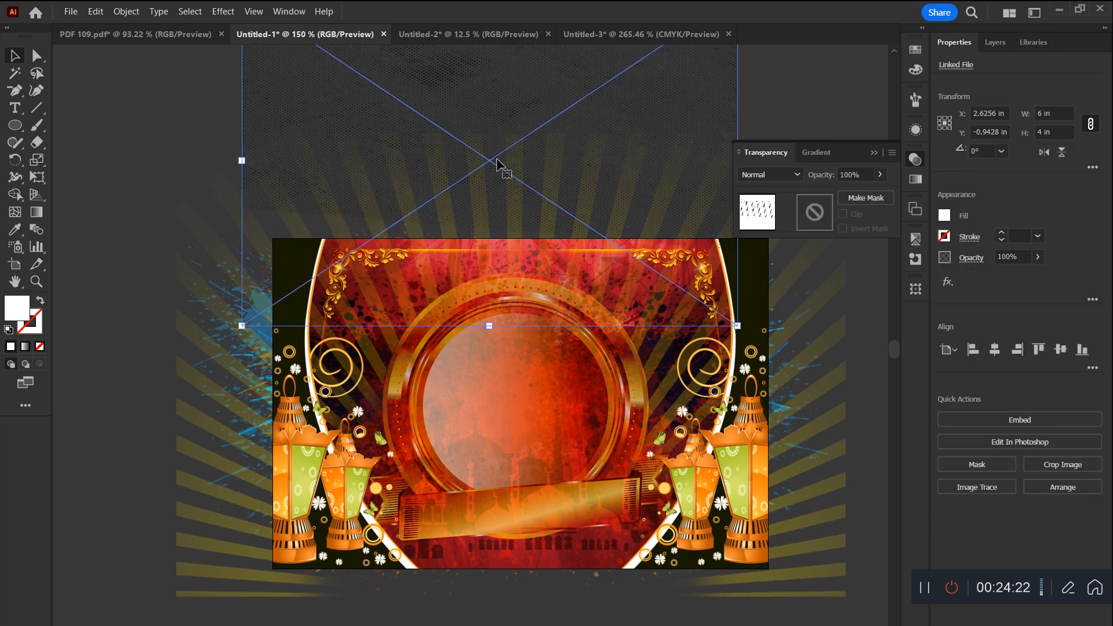
{"action": "left_click_drag", "start_coordinate": [492, 124], "coordinate": [549, 342]}
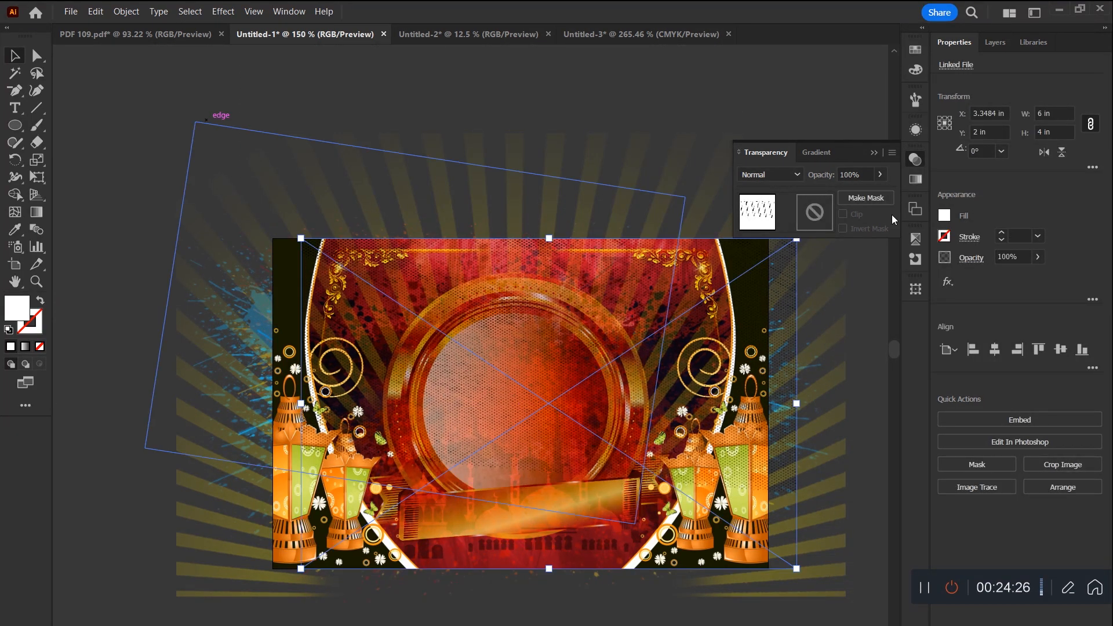
{"action": "left_click", "coordinate": [799, 176]}
{"action": "left_click", "coordinate": [768, 226]}
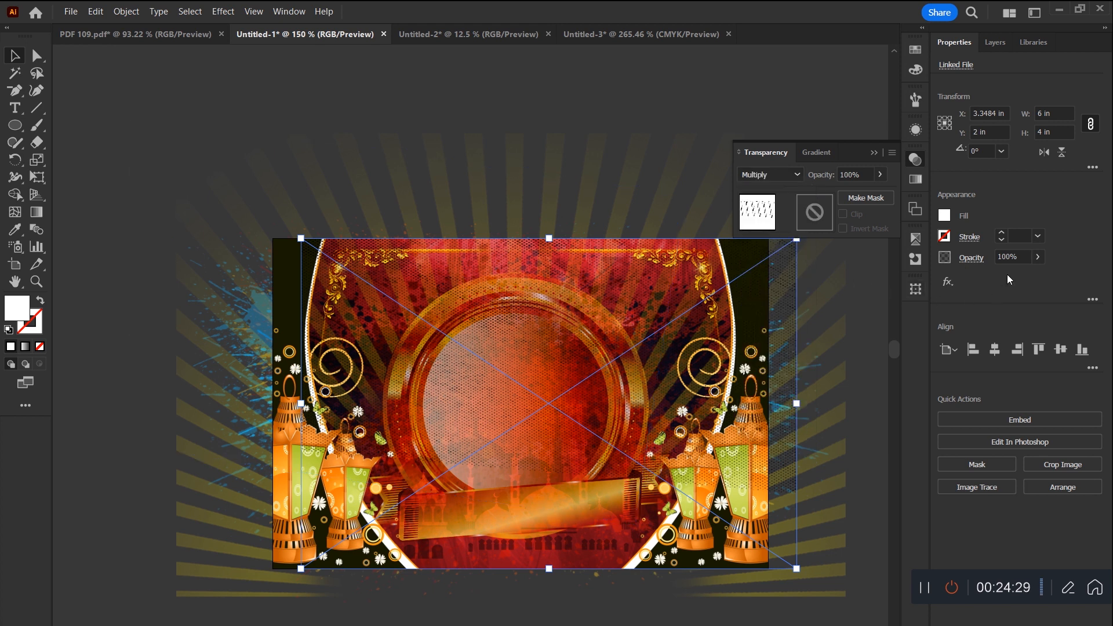
{"action": "left_click", "coordinate": [1035, 258]}
{"action": "left_click", "coordinate": [996, 276]}
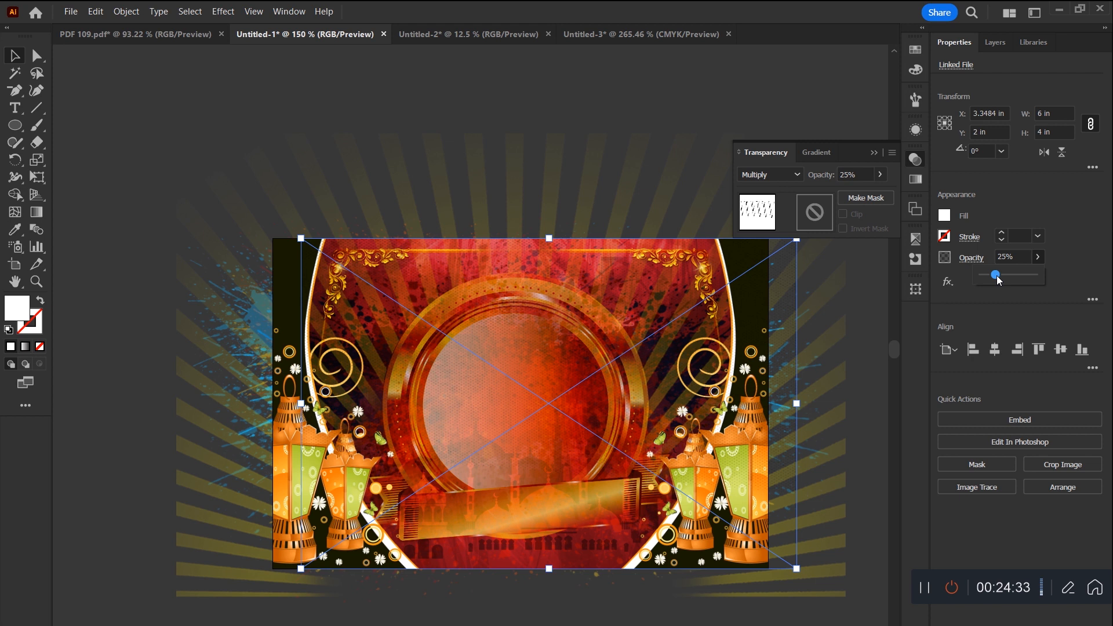
Step: Enlarge and reposition the mesh texture so it covers the whole artboard, and deselect it
{"action": "left_click_drag", "start_coordinate": [550, 569], "coordinate": [551, 607]}
{"action": "left_click_drag", "start_coordinate": [583, 421], "coordinate": [566, 457]}
{"action": "left_click", "coordinate": [874, 152]}
{"action": "left_click", "coordinate": [707, 108]}
{"action": "key", "text": "ctrl+0"}
{"action": "key", "text": "ctrl+minus"}
{"action": "key", "text": "ctrl+minus"}
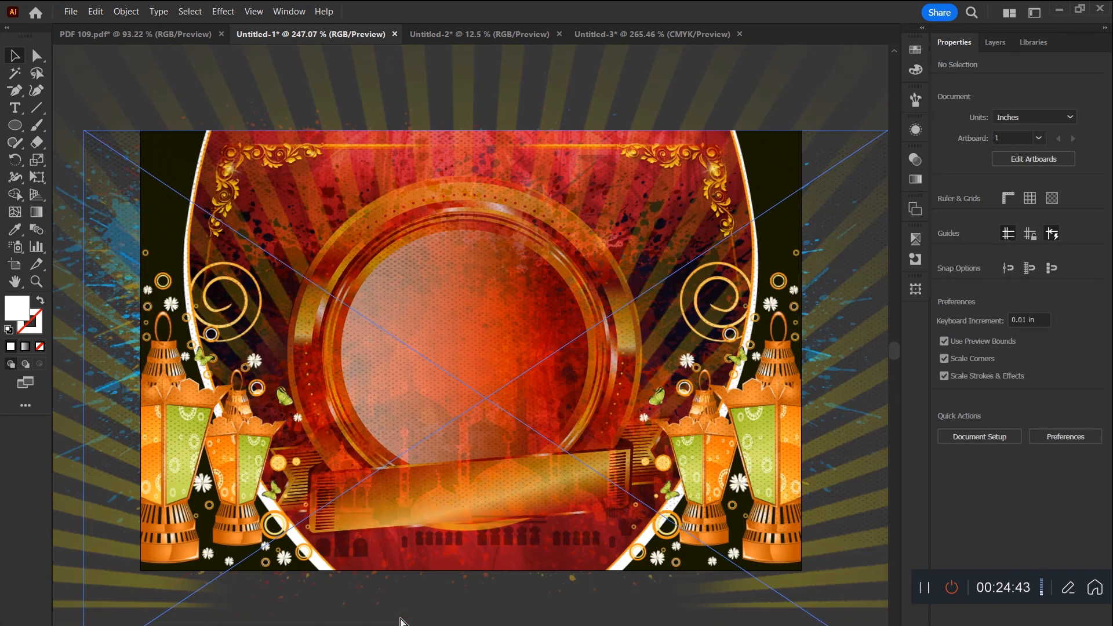
{"action": "left_click_drag", "start_coordinate": [459, 608], "coordinate": [500, 570]}
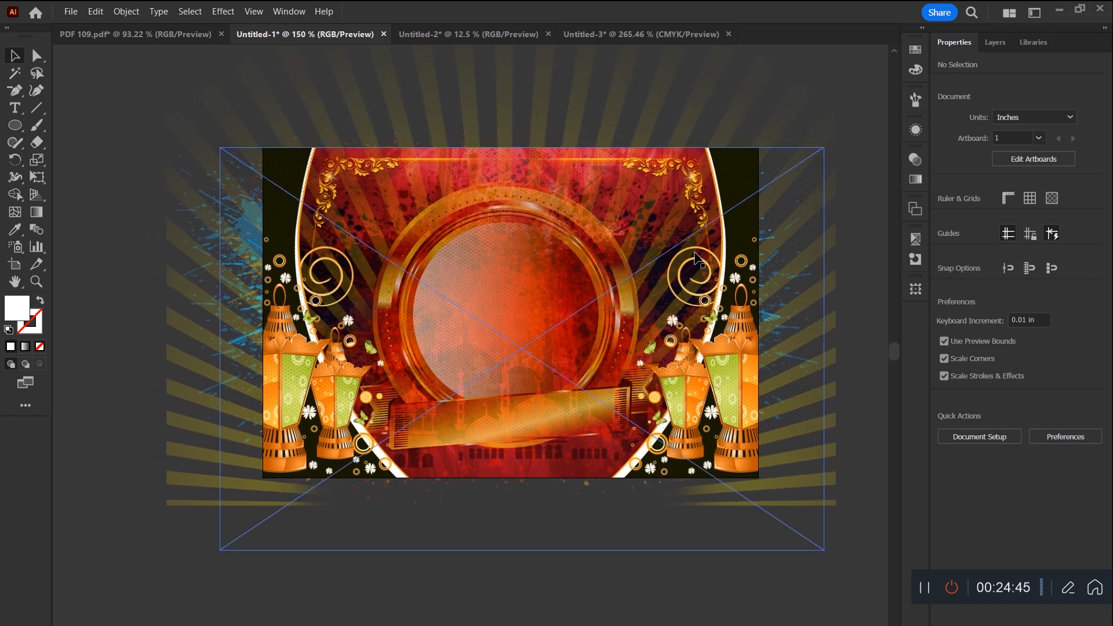
{"action": "left_click", "coordinate": [487, 549]}
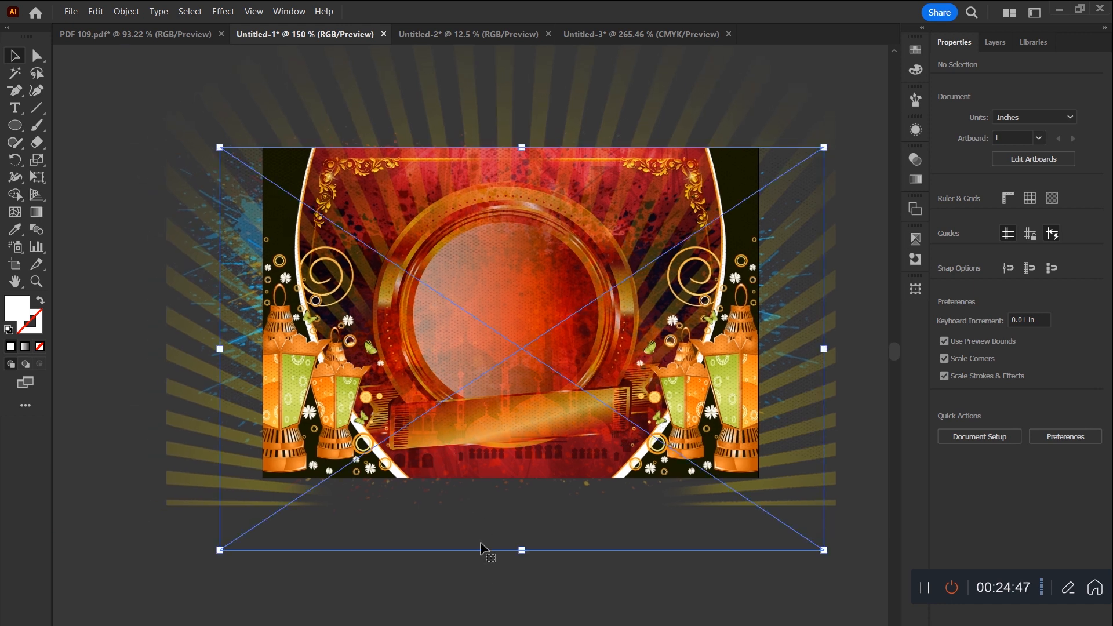
{"action": "left_click", "coordinate": [109, 194]}
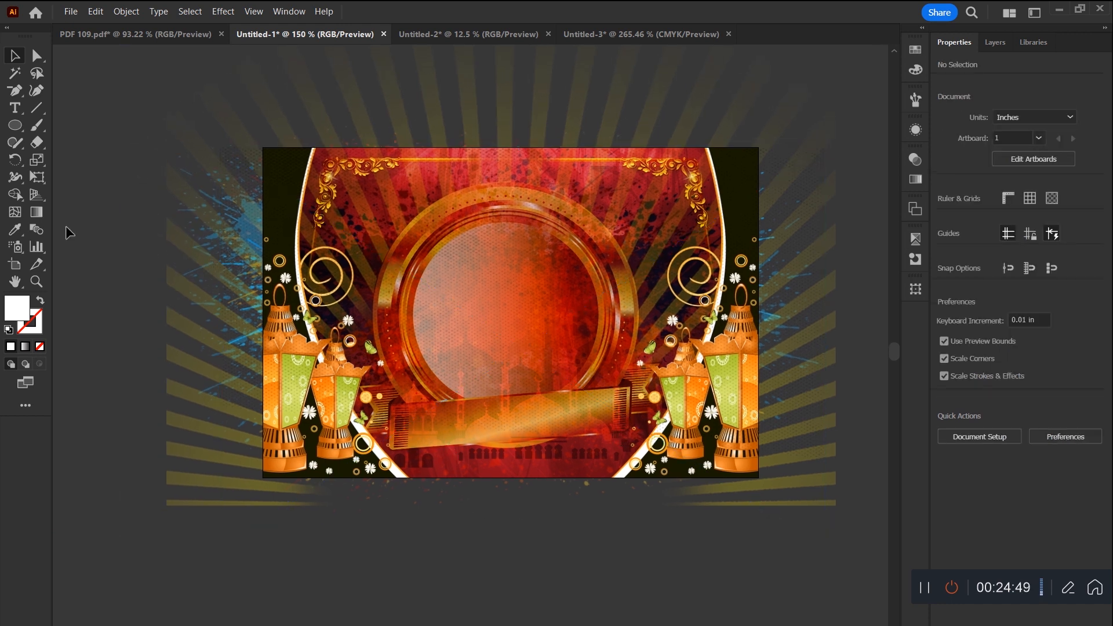
Step: Export the artboard as a JPEG named BG into the FOR MAIL folder, with Use Artboards enabled
{"action": "left_click", "coordinate": [15, 266]}
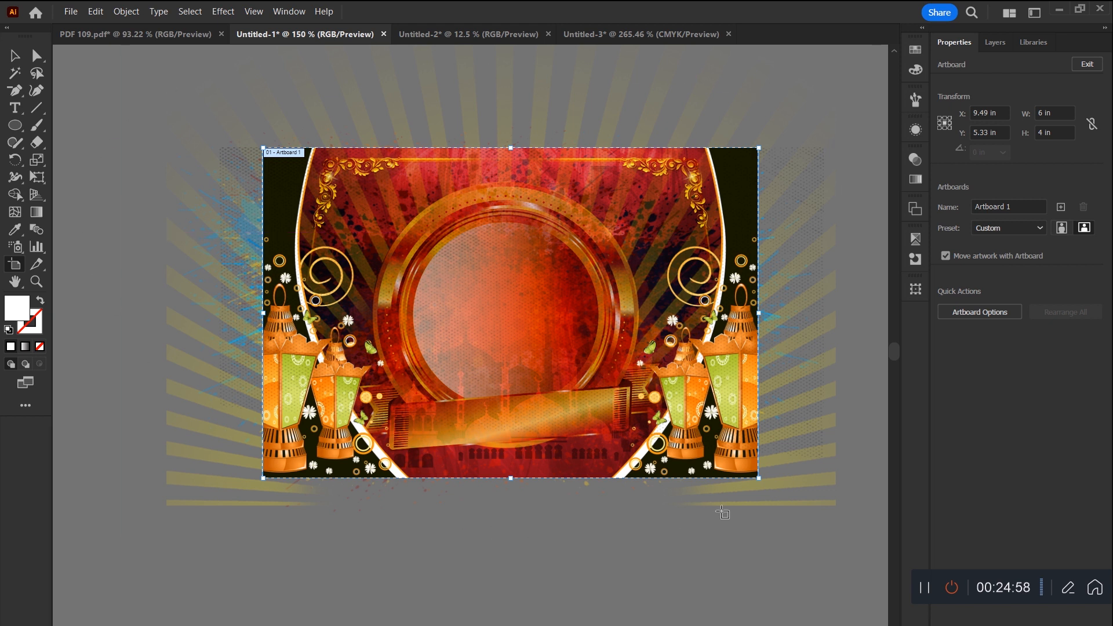
{"action": "left_click", "coordinate": [15, 56]}
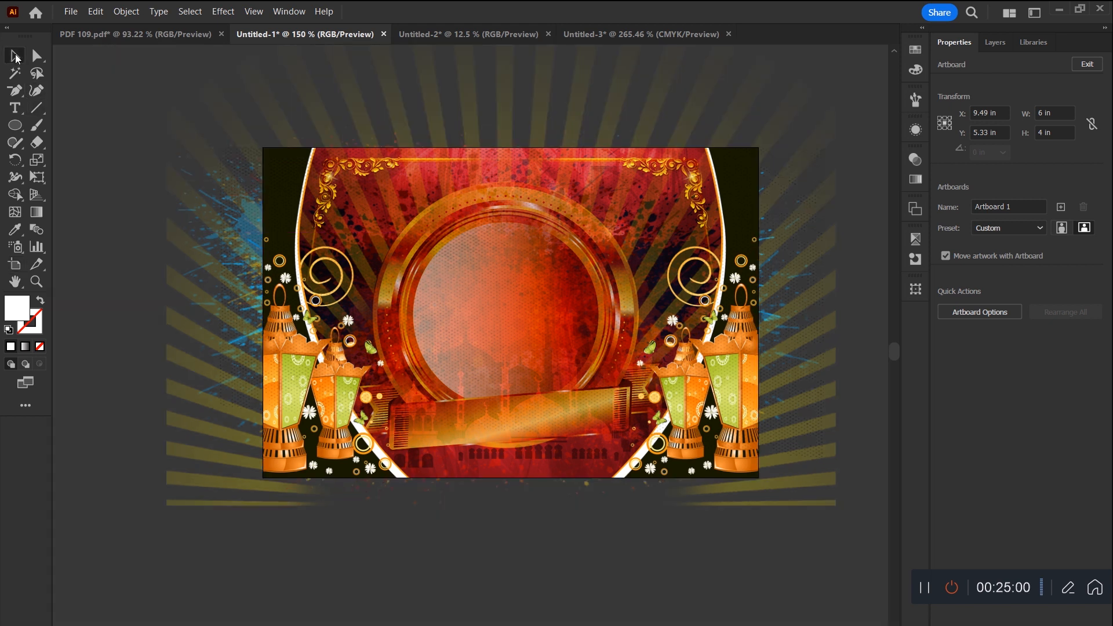
{"action": "left_click", "coordinate": [69, 14]}
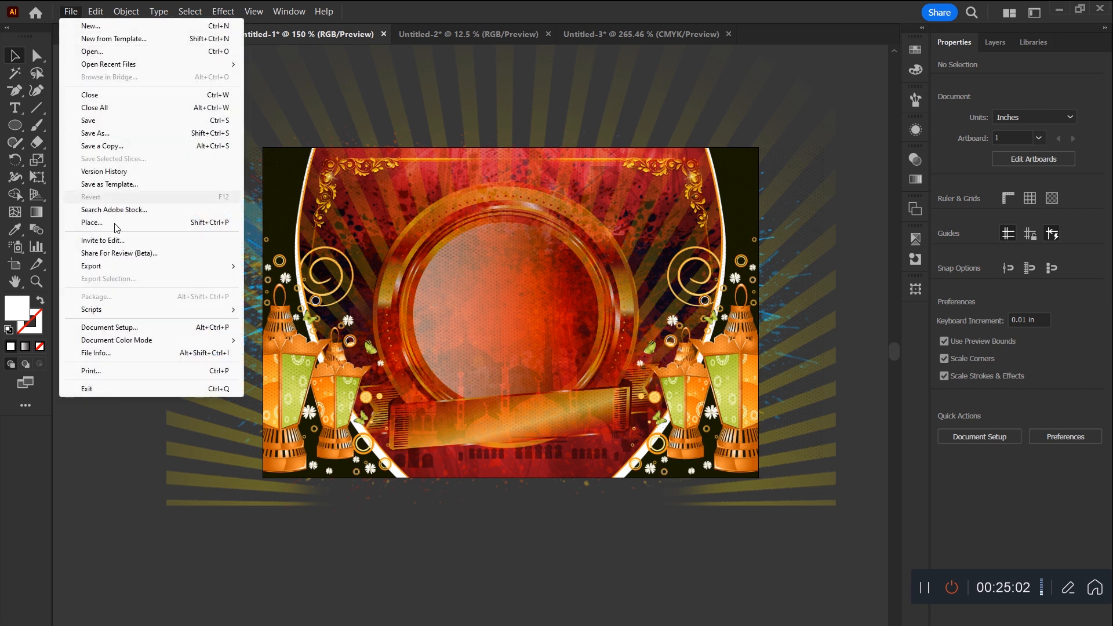
{"action": "mouse_move", "coordinate": [124, 267]}
{"action": "left_click", "coordinate": [296, 279]}
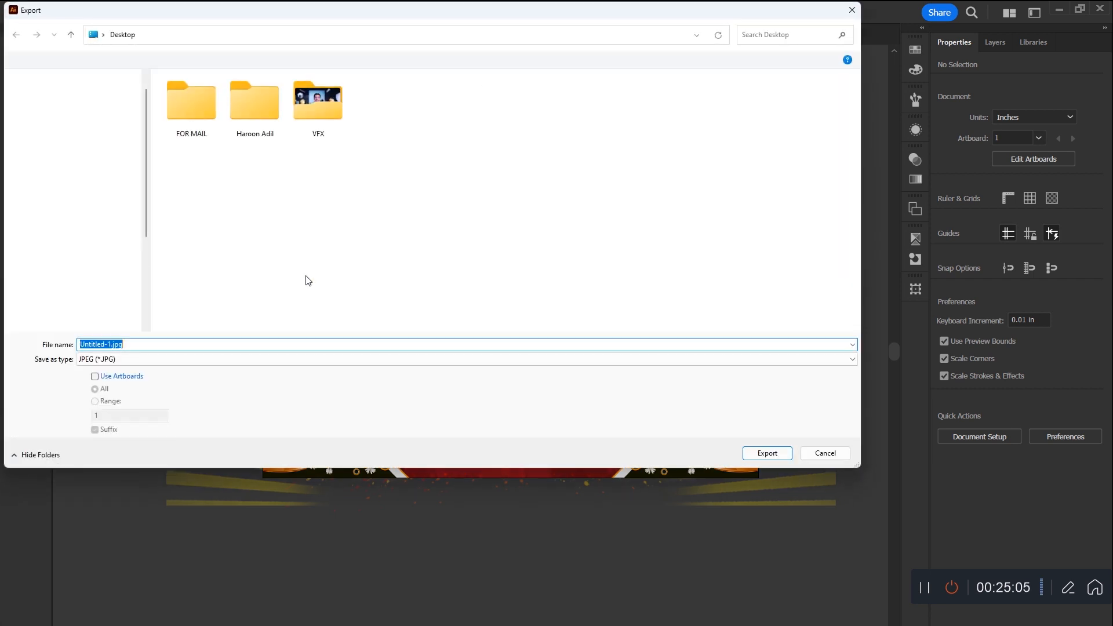
{"action": "double_click", "coordinate": [189, 113]}
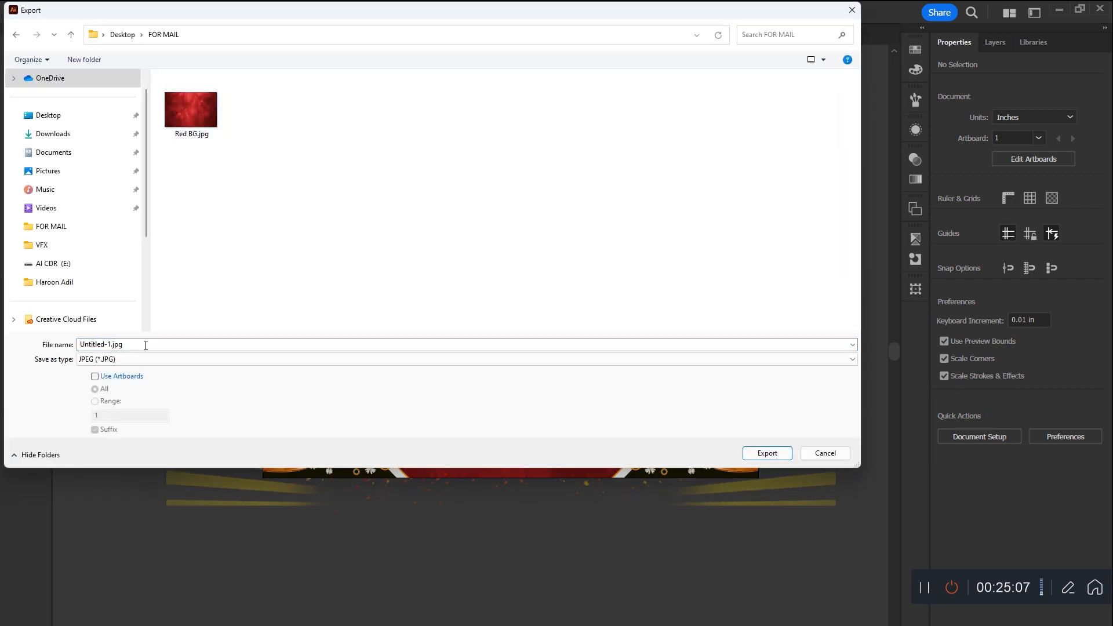
{"action": "left_click", "coordinate": [94, 376]}
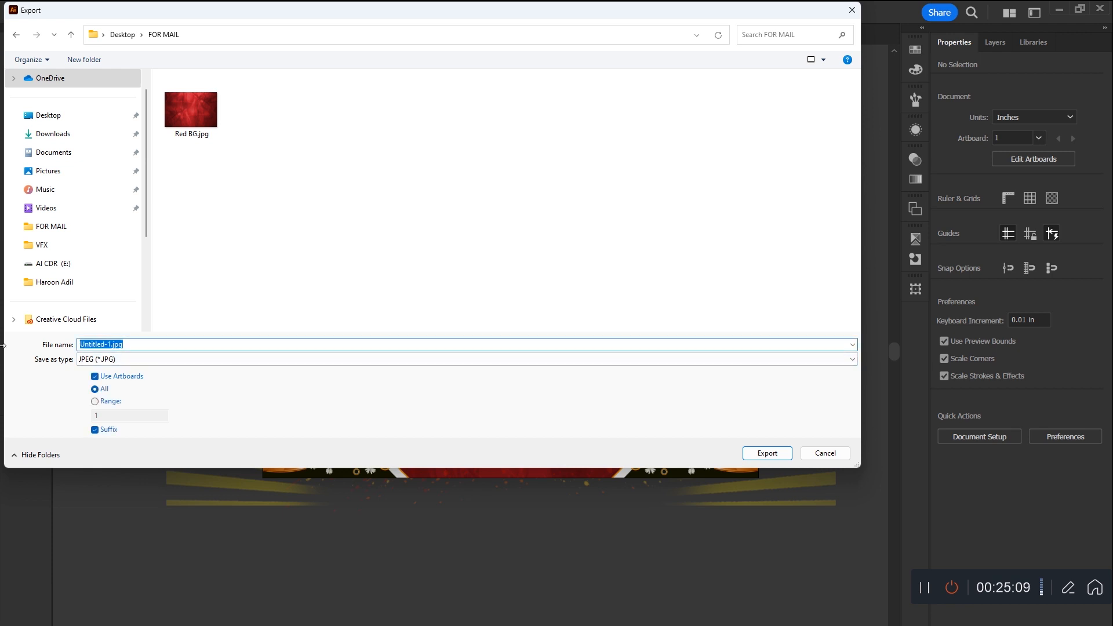
{"action": "type", "text": "BG"}
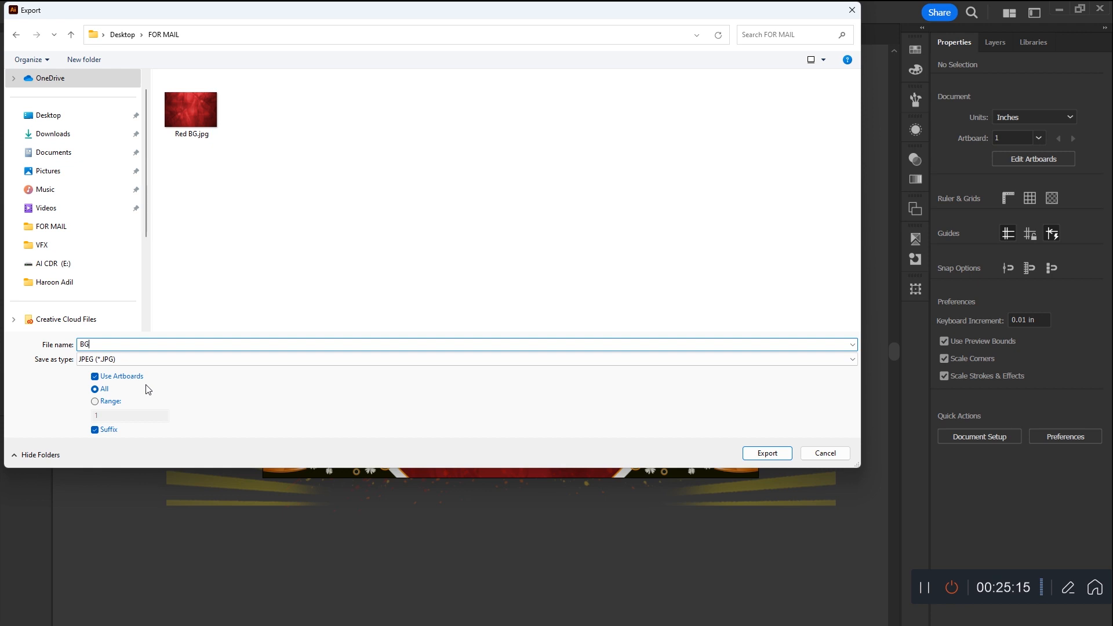
{"action": "left_click", "coordinate": [762, 456]}
{"action": "left_click", "coordinate": [617, 538]}
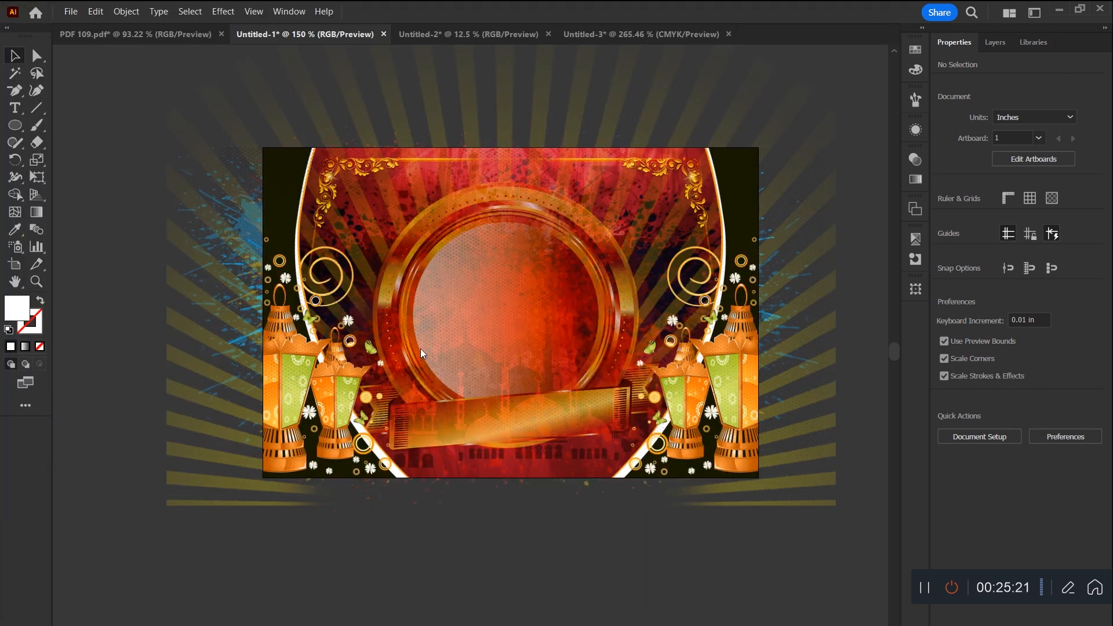
Step: Open the exported BG-01.jpg in the image viewer to inspect it, and return to the Illustrator document
{"action": "left_click", "coordinate": [15, 265]}
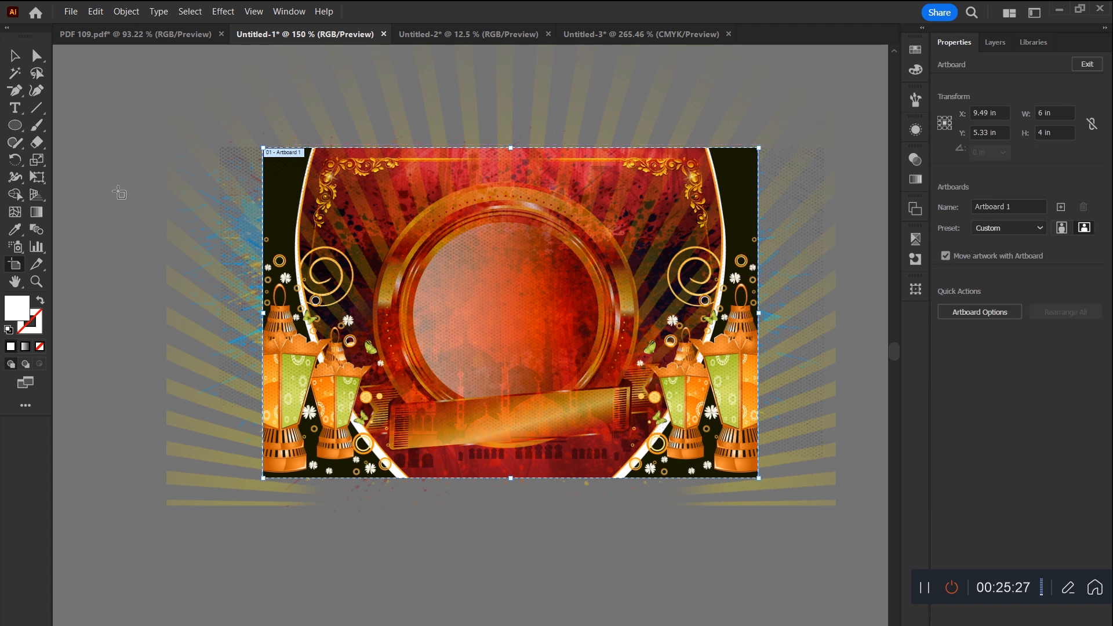
{"action": "left_click", "coordinate": [1055, 8]}
{"action": "left_click", "coordinate": [454, 296]}
{"action": "double_click", "coordinate": [454, 296]}
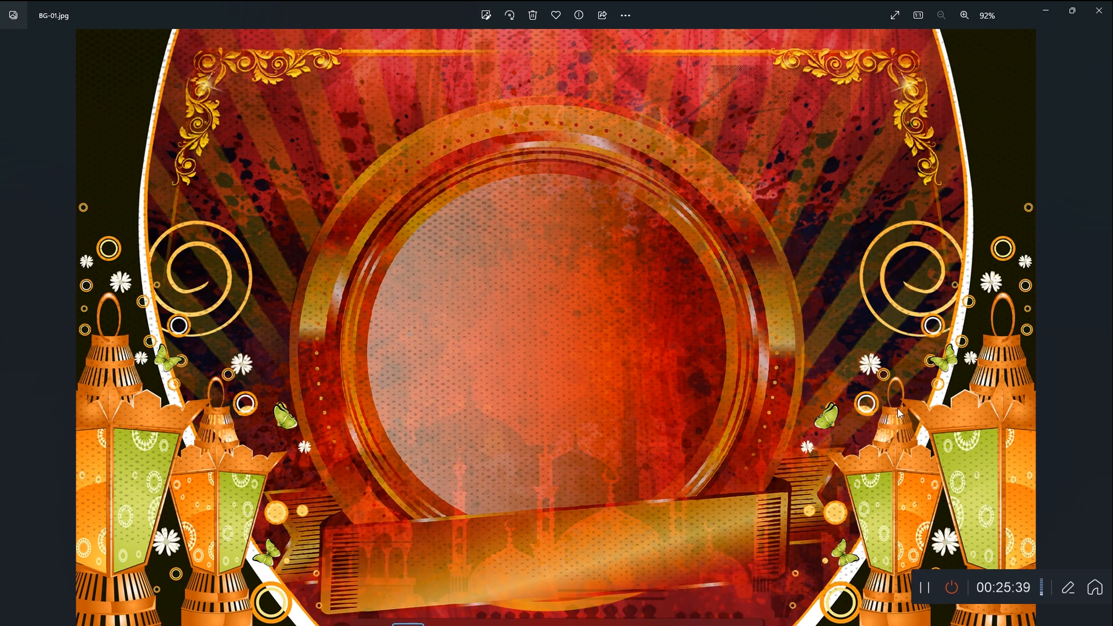
{"action": "left_click", "coordinate": [477, 614]}
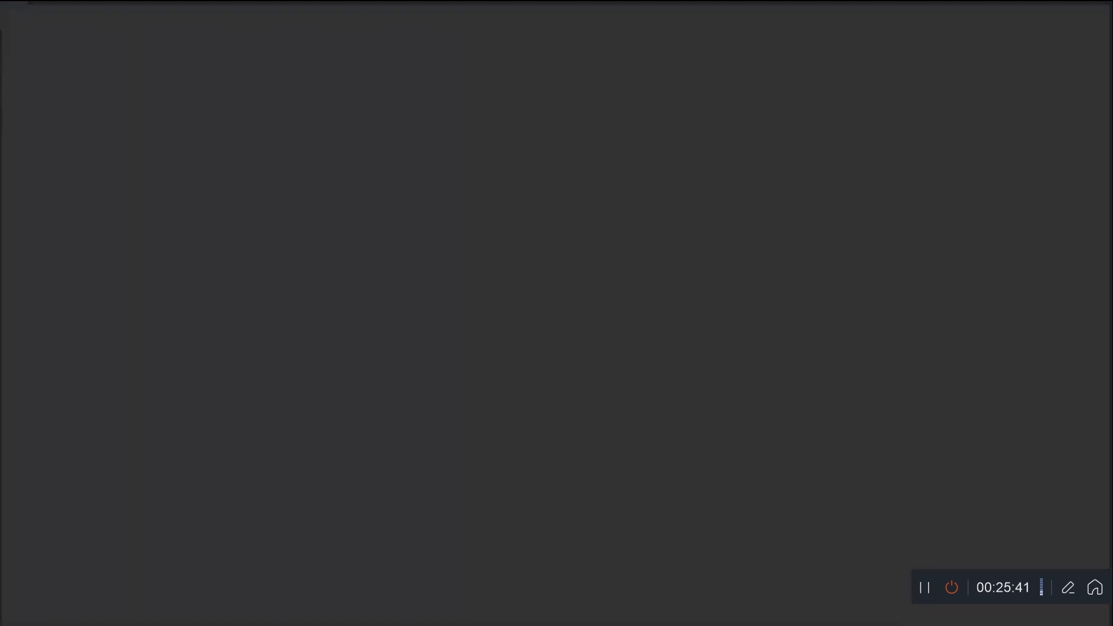
{"action": "key", "text": "Escape"}
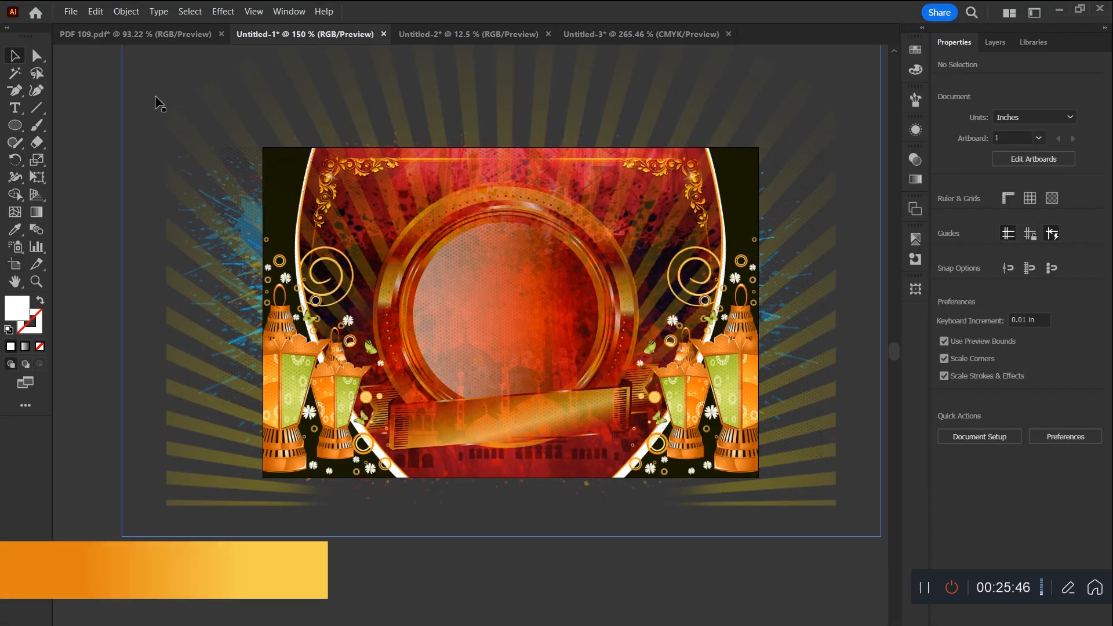
Step: Preview the finished artboard in full-screen presentation and return to the normal view
{"action": "key", "text": "shift+f"}
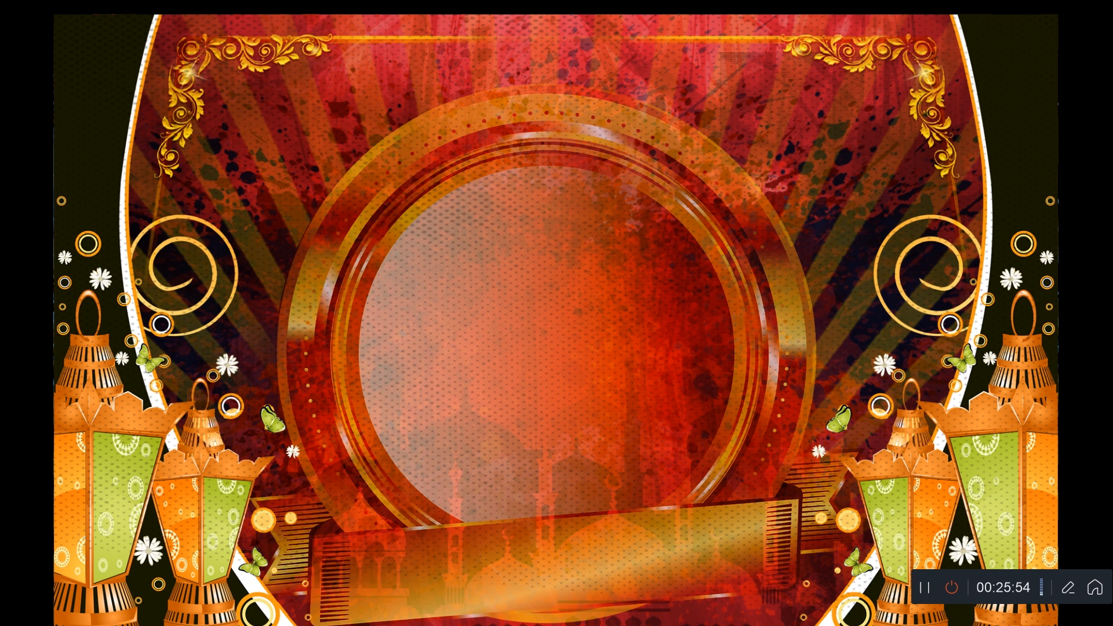
{"action": "key", "text": "Escape"}
{"action": "key", "text": "ctrl+0"}
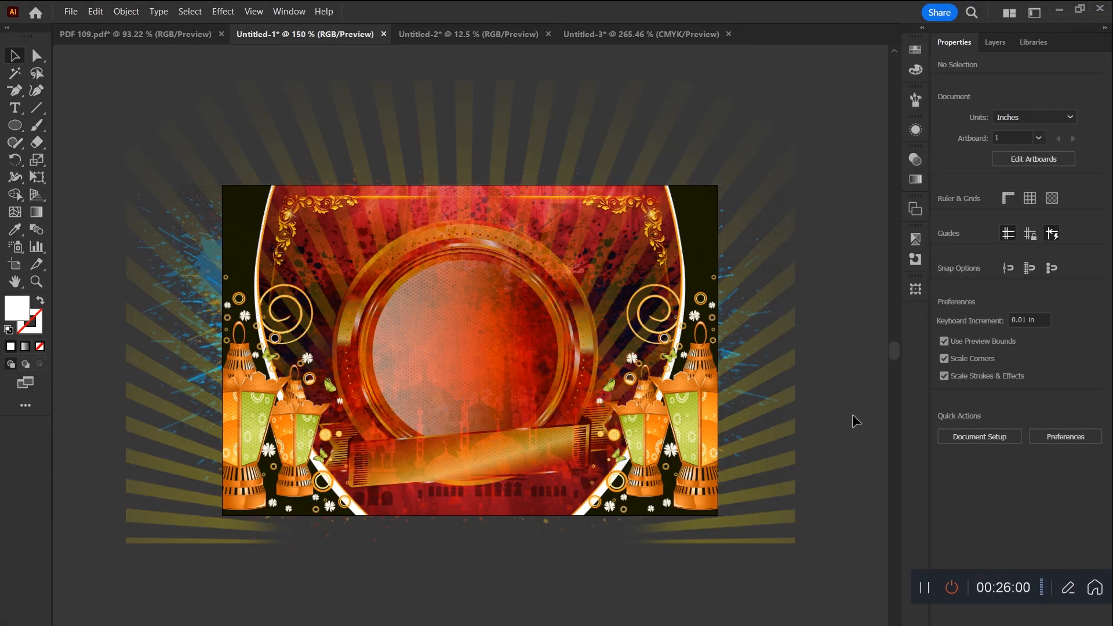
Step: Create a white rectangle 6 in wide and 4 in high over the design
{"action": "left_click", "coordinate": [15, 125]}
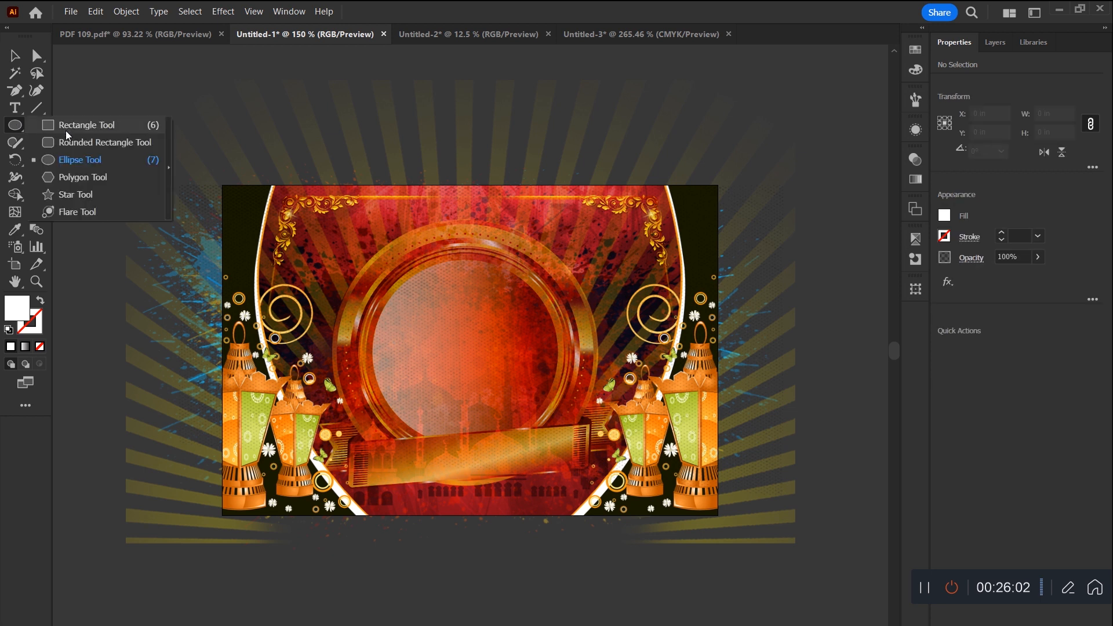
{"action": "left_click", "coordinate": [70, 126]}
{"action": "left_click", "coordinate": [425, 157]}
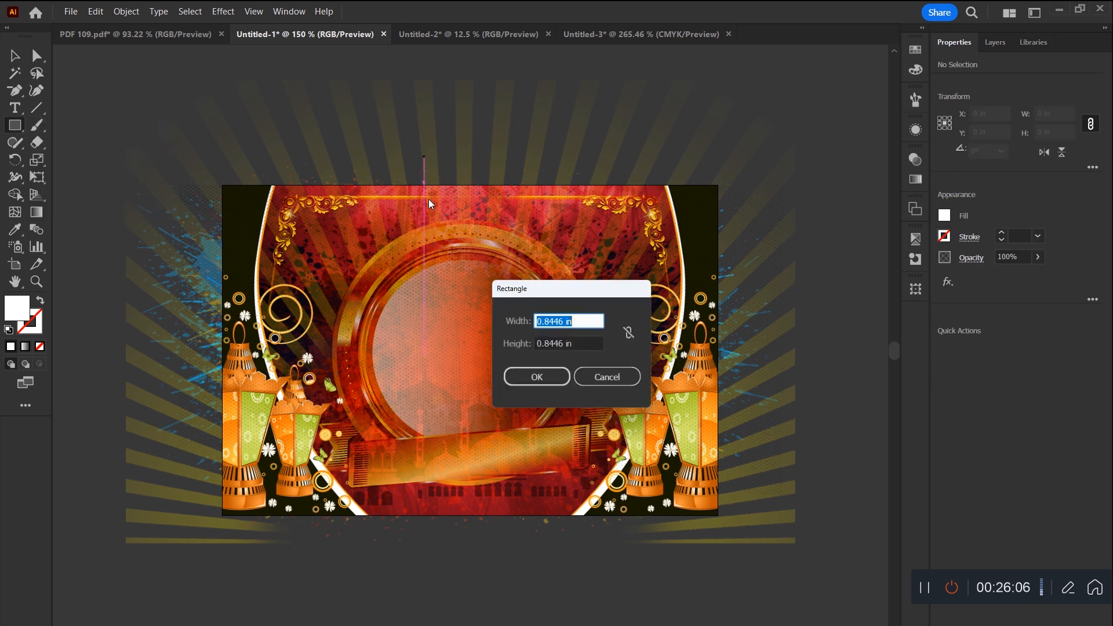
{"action": "type", "text": "6"}
{"action": "key", "text": "Tab"}
{"action": "type", "text": "4"}
{"action": "key", "text": "Return"}
Step: Centre the white rectangle horizontally and vertically on the artboard
{"action": "key", "text": "v"}
{"action": "left_click", "coordinate": [995, 349]}
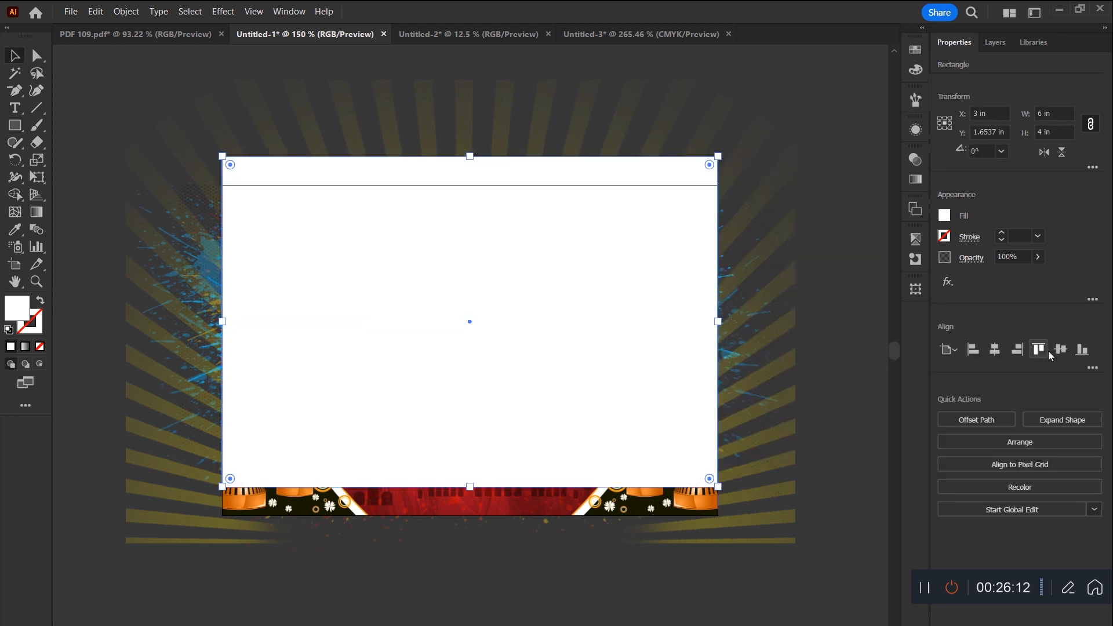
{"action": "left_click", "coordinate": [1060, 349]}
Step: Select all the artwork together with the white rectangle and make a clipping mask from it
{"action": "key", "text": "ctrl+minus"}
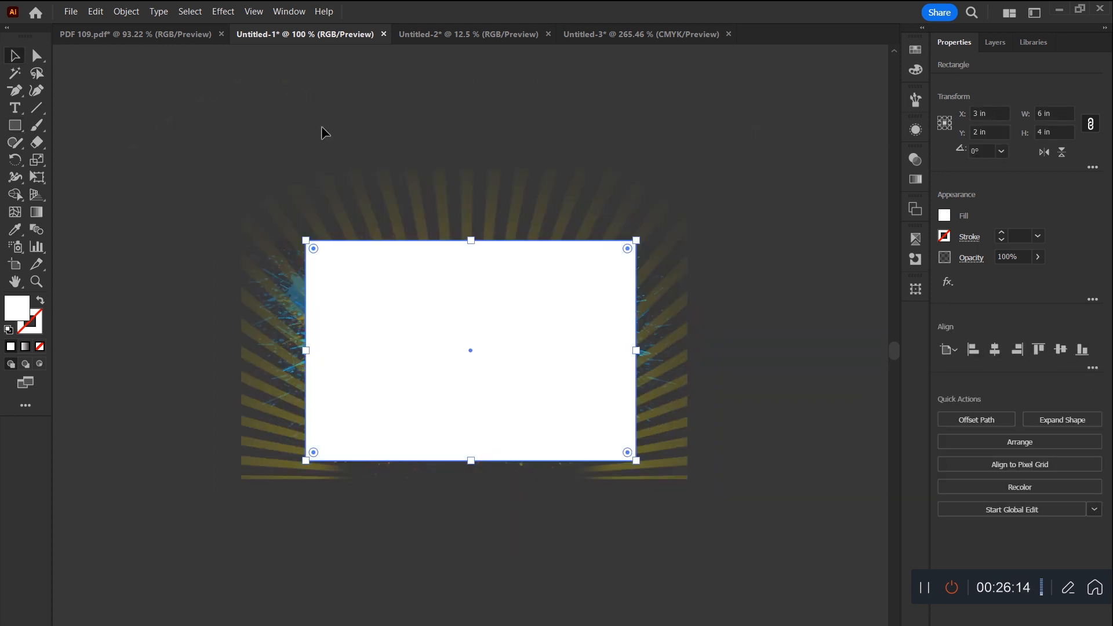
{"action": "key", "text": "ctrl+a"}
{"action": "right_click", "coordinate": [574, 367]}
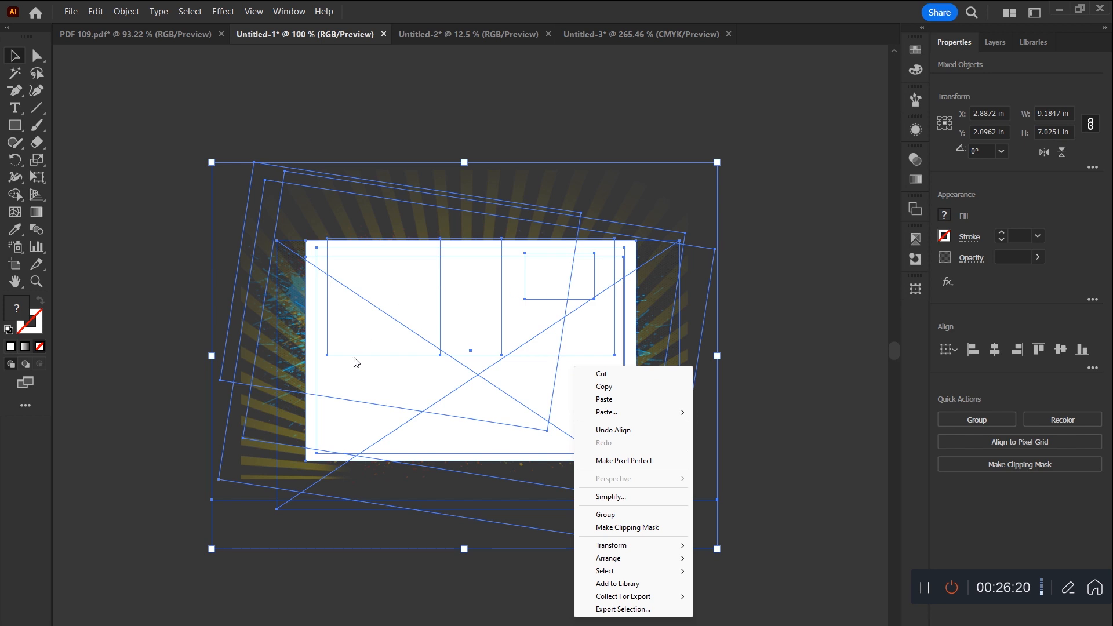
{"action": "mouse_move", "coordinate": [635, 549]}
{"action": "left_click", "coordinate": [637, 531]}
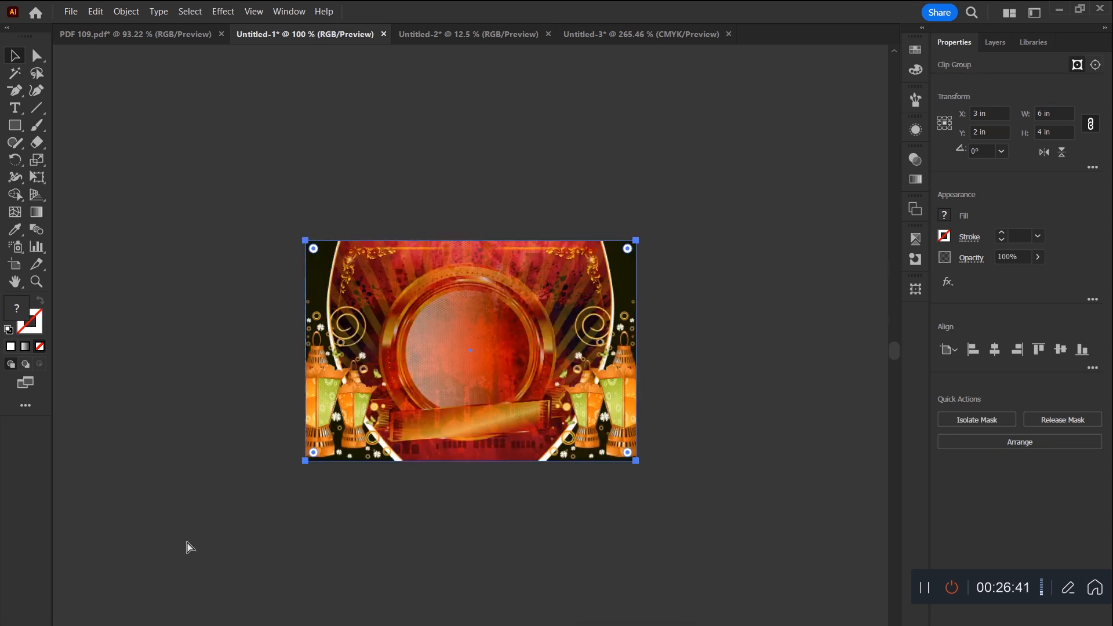
Step: Undo the clipping mask and reapply it to the same selected artwork, leaving the clipped design deselected
{"action": "key", "text": "ctrl+z"}
{"action": "key", "text": "ctrl+7"}
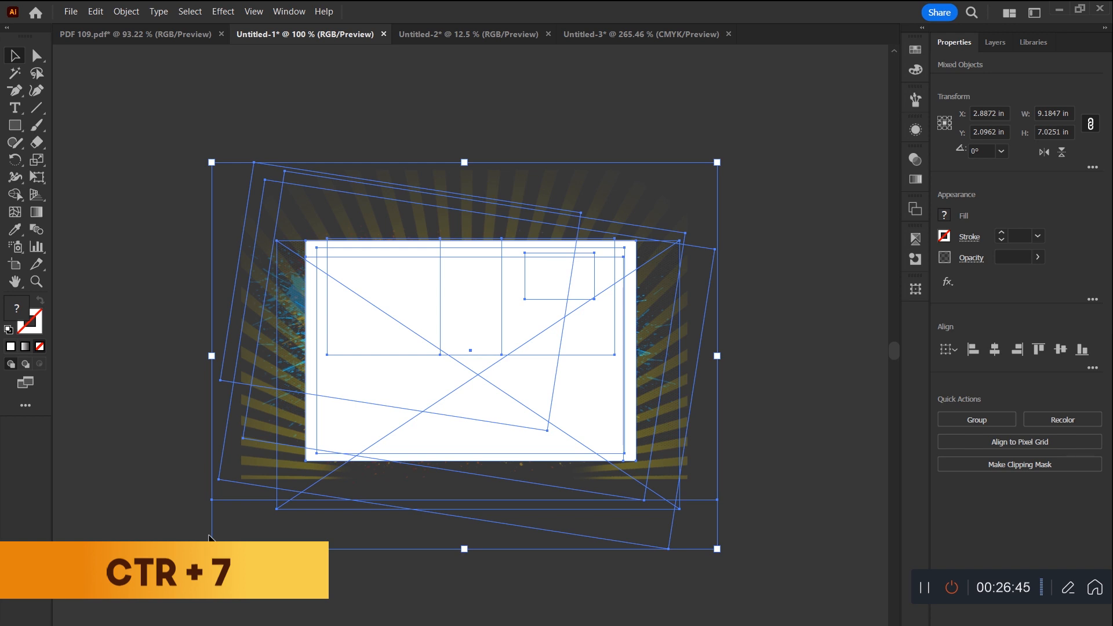
{"action": "key", "text": "ctrl+7"}
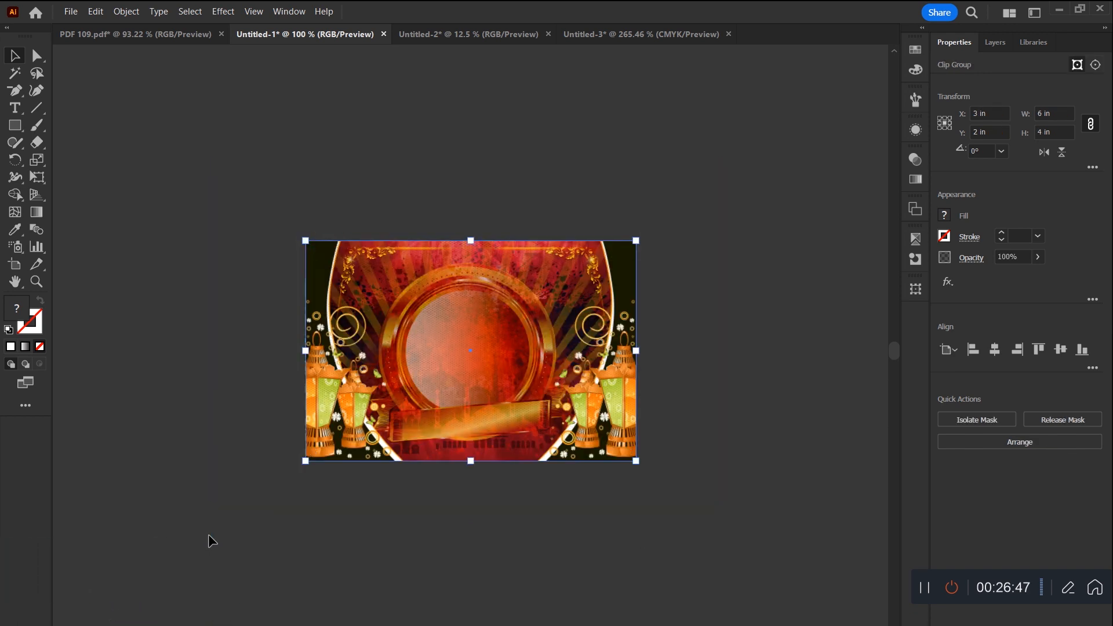
{"action": "left_click", "coordinate": [601, 505]}
{"action": "key", "text": "ctrl+0"}
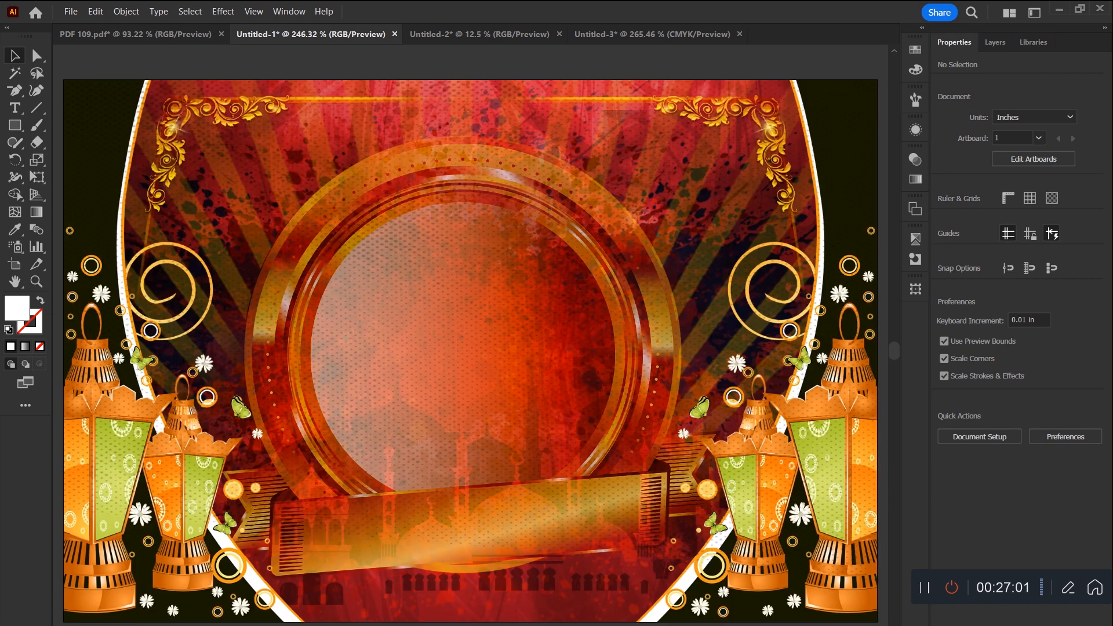